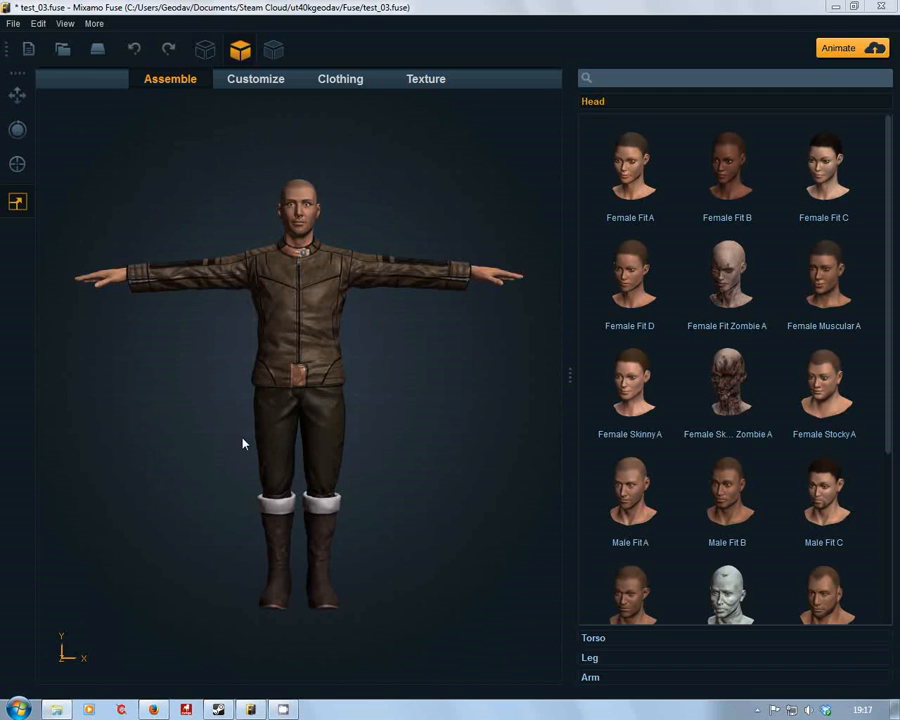
Start the Animate upload for the assembled character and switch to the Mixamo 3D Animations page in Firefox
mouse_move(237, 451)
middle_mouse_down()
mouse_move(183, 485)
mouse_move(236, 437)
middle_mouse_up()
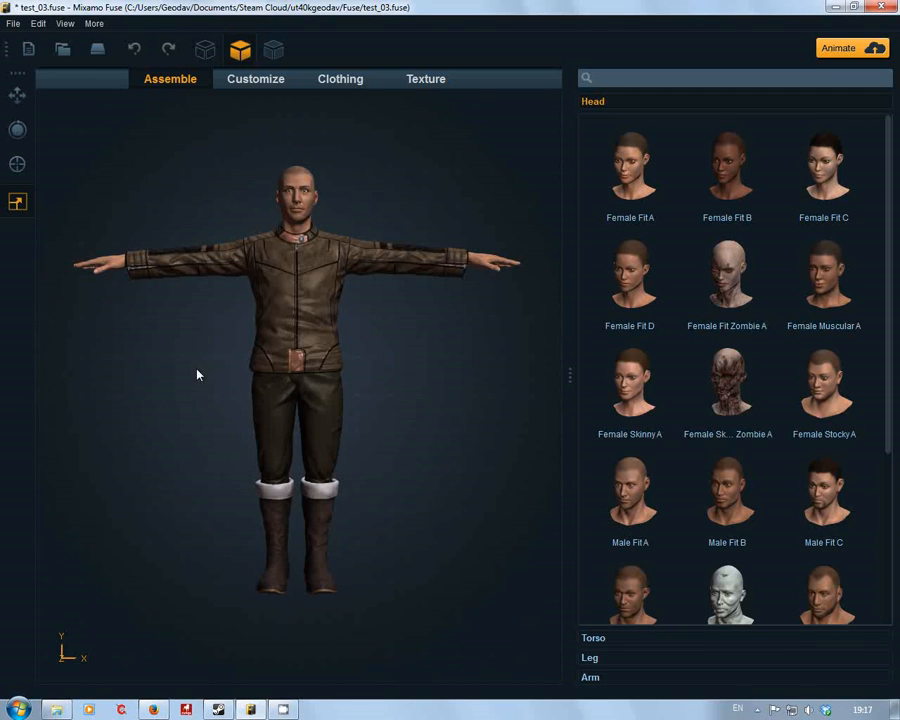
right_click_drag(210, 374, 143, 394)
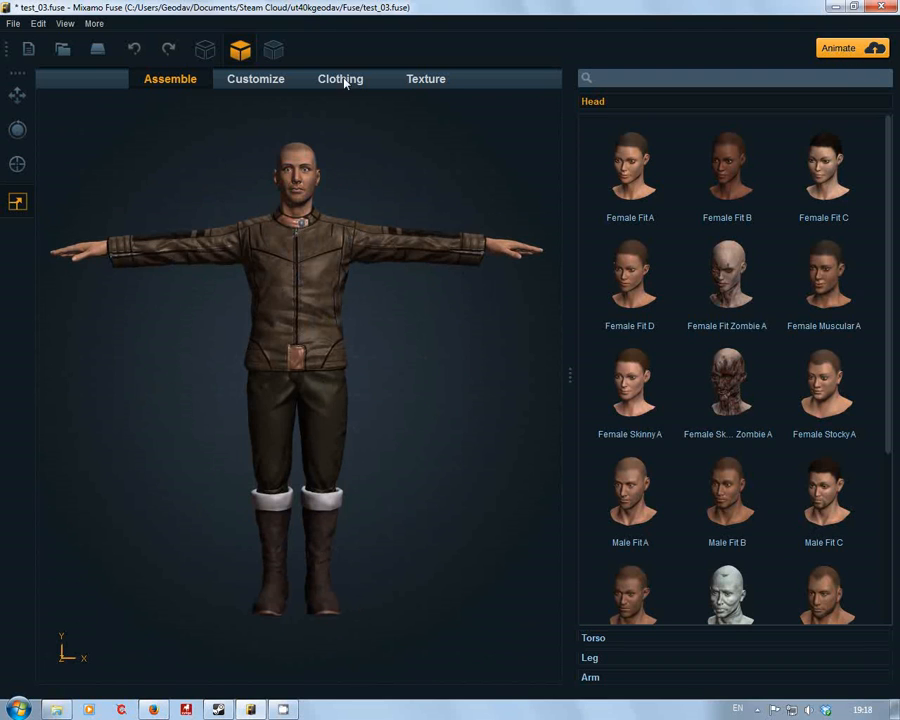
left_click(846, 52)
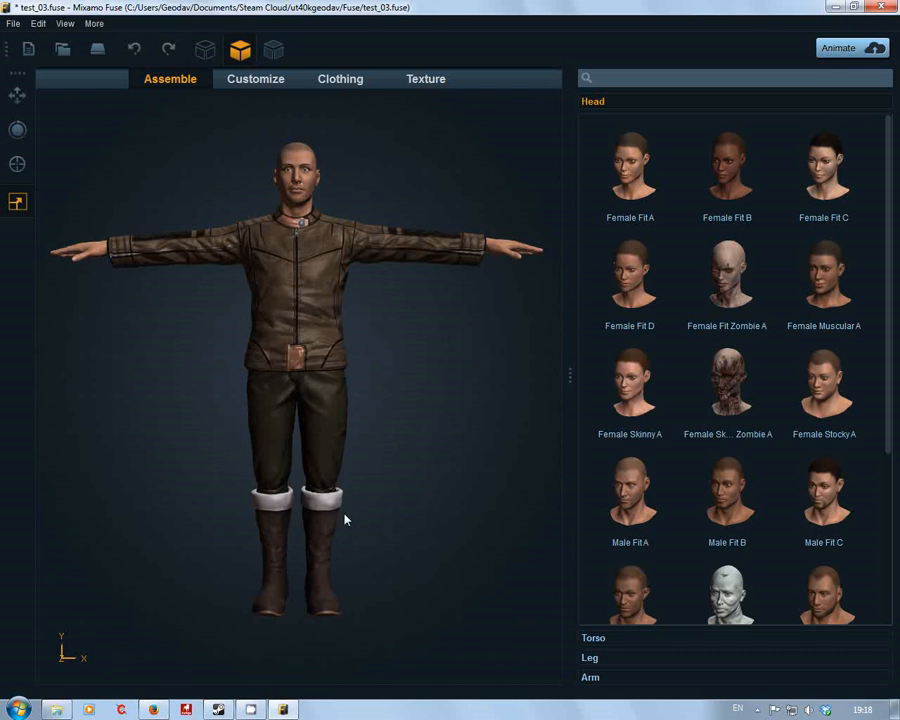
left_click(154, 710)
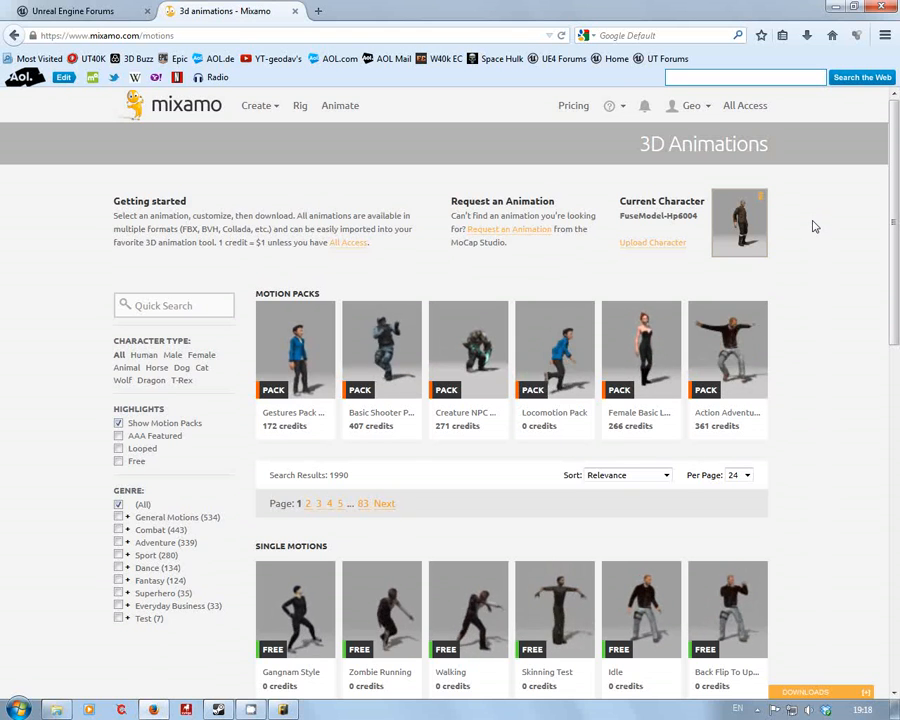
Filter the animation library to free items and look through the motion packs and single motions
scroll(814, 228, "down", 2)
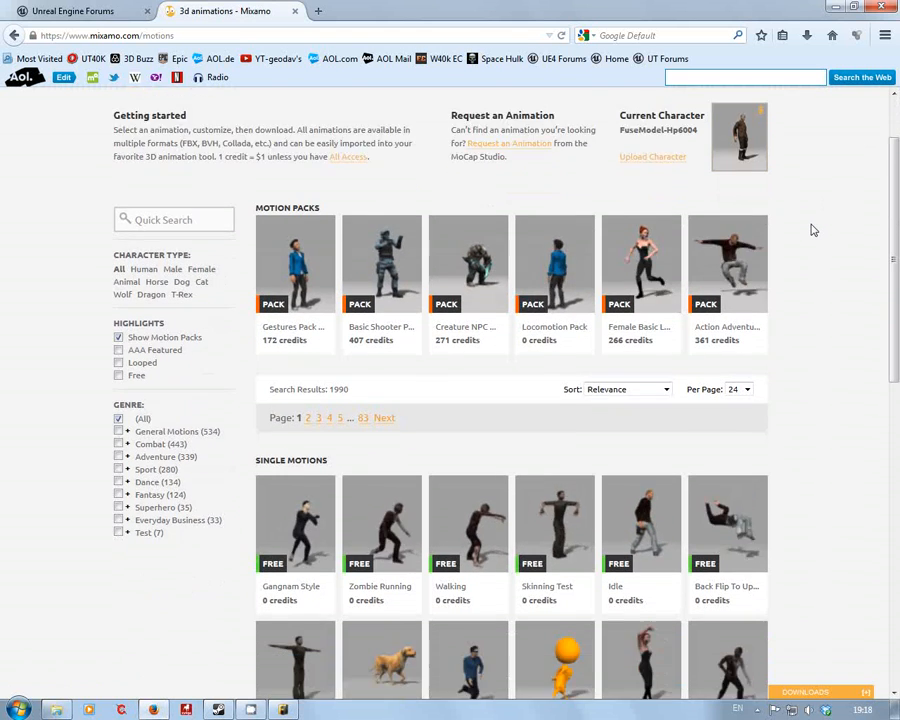
scroll(814, 230, "down", 2)
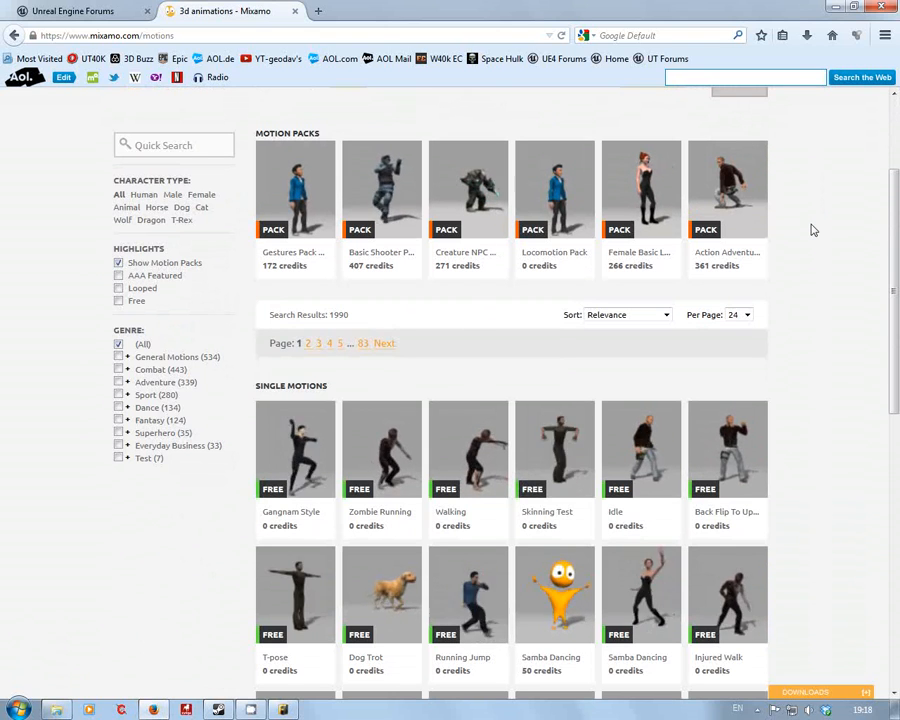
scroll(814, 230, "up", 2)
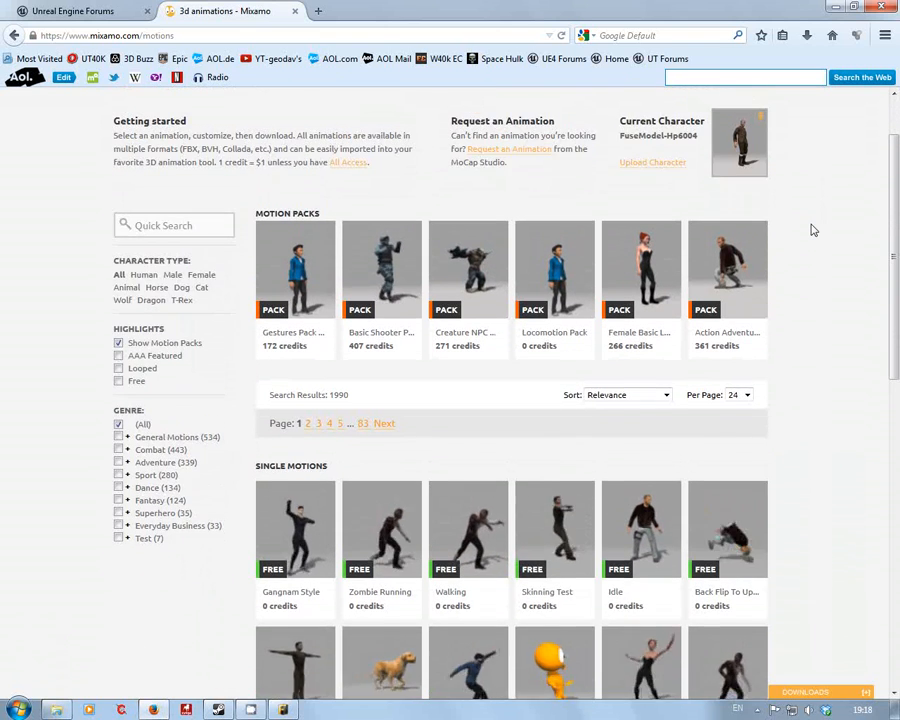
scroll(812, 228, "up", 2)
scroll(812, 228, "down", 5)
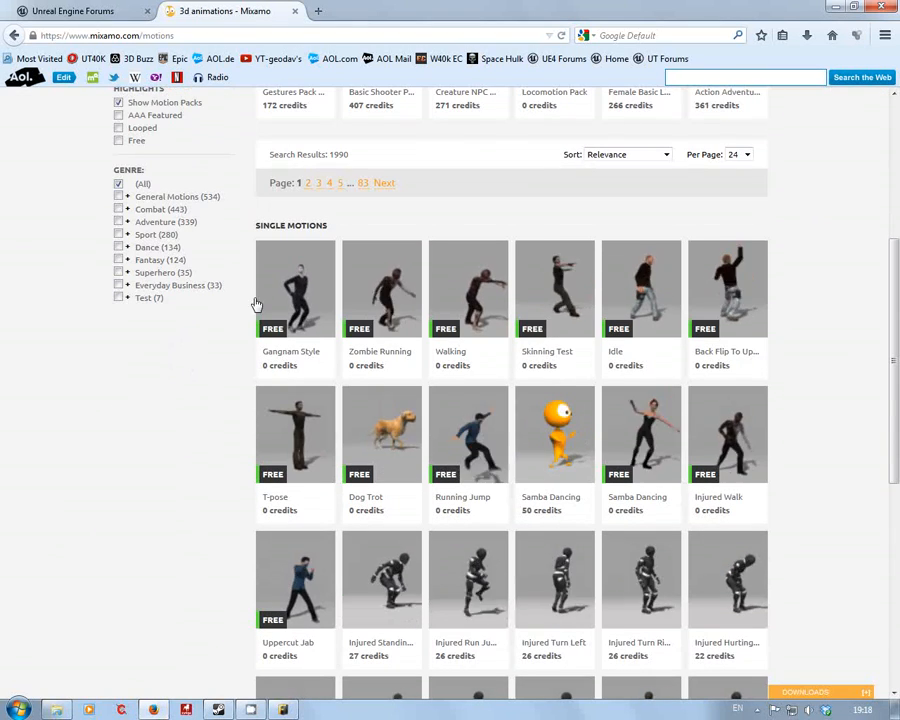
left_click(119, 141)
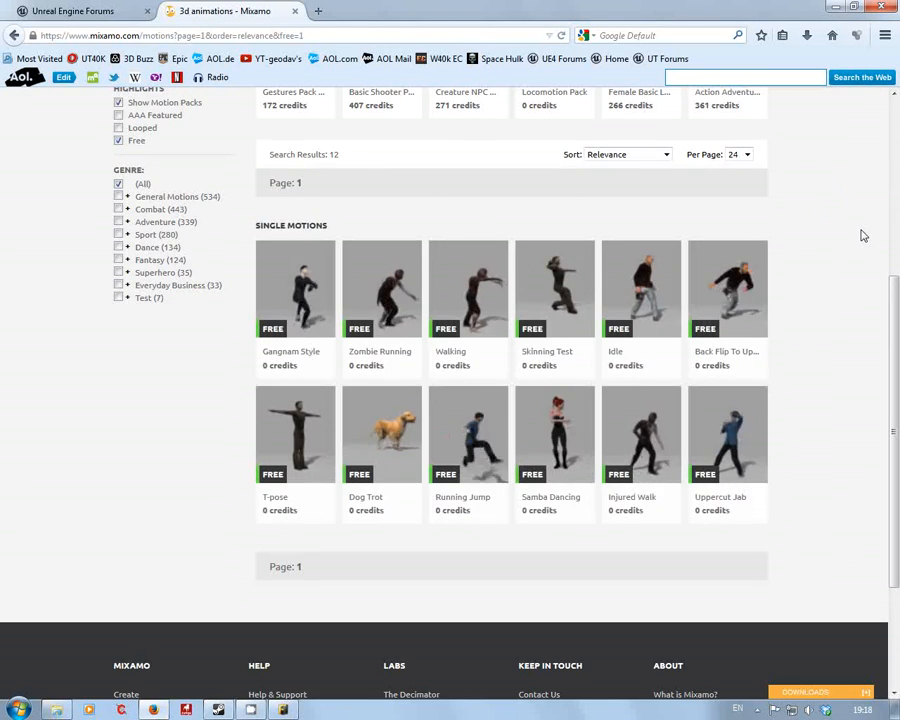
scroll(860, 235, "up", 2)
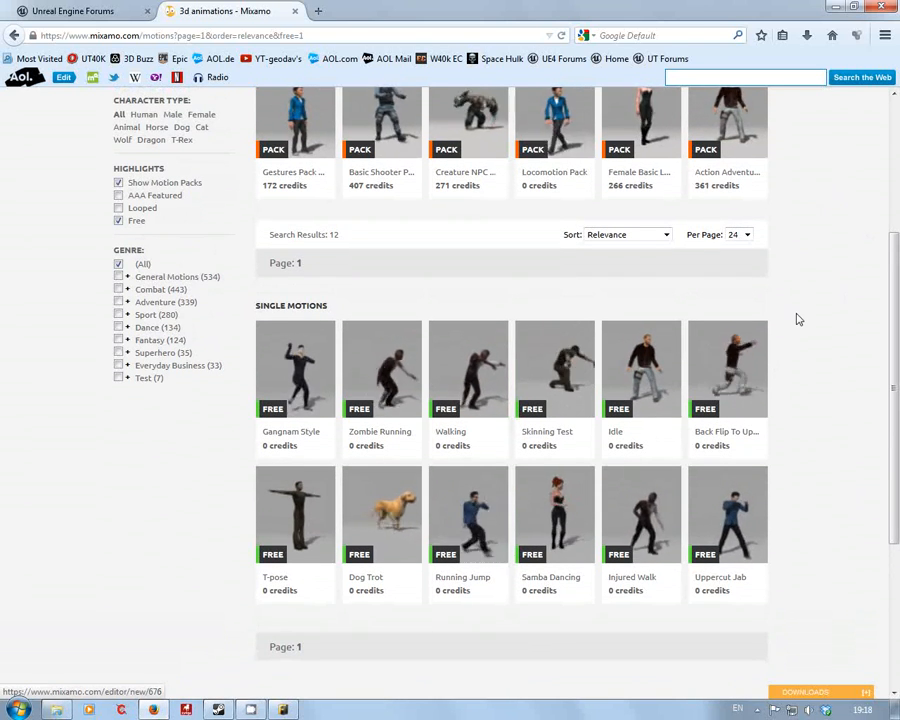
scroll(797, 319, "up", 4)
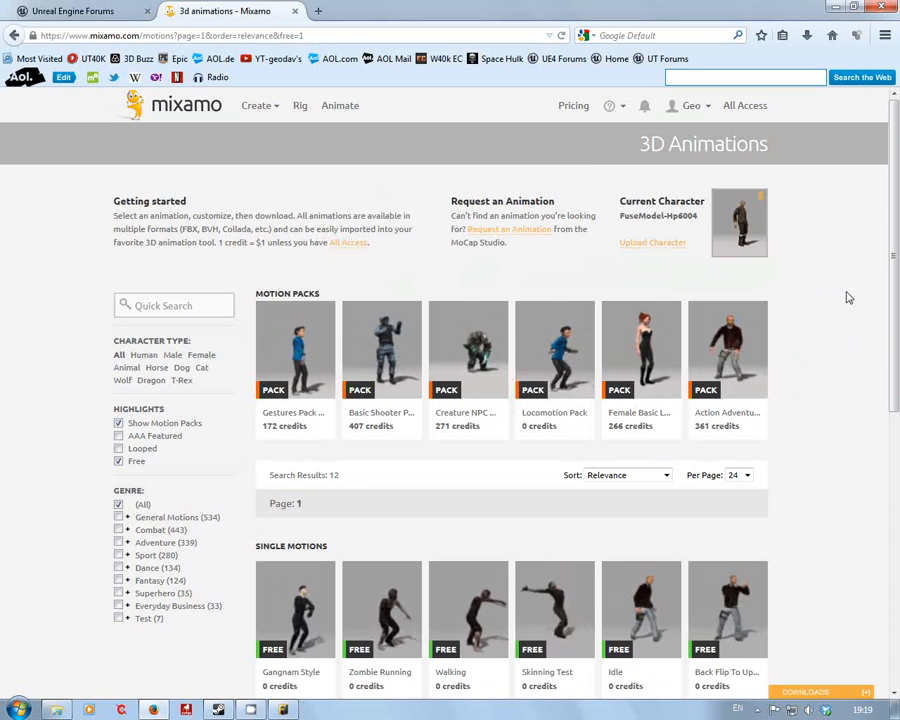
scroll(843, 297, "down", 3)
scroll(843, 302, "up", 3)
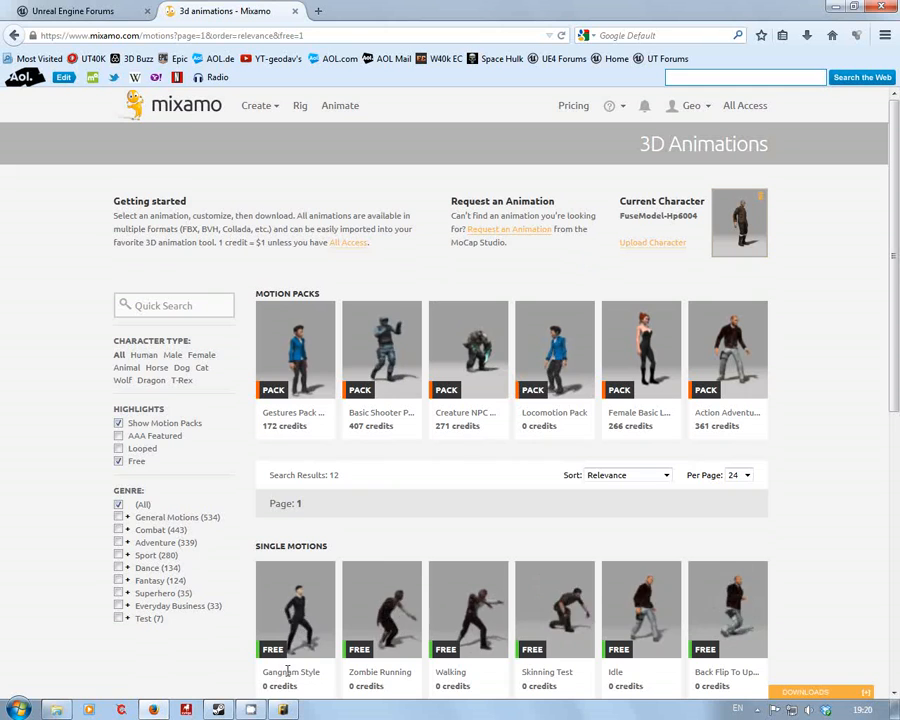
mouse_move(250, 711)
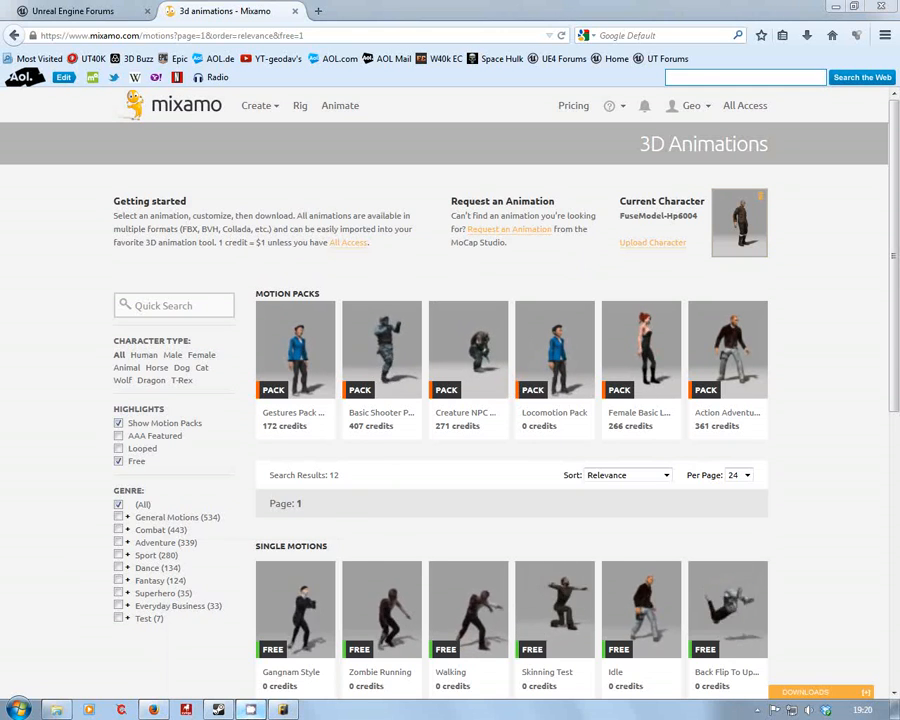
left_click(756, 710)
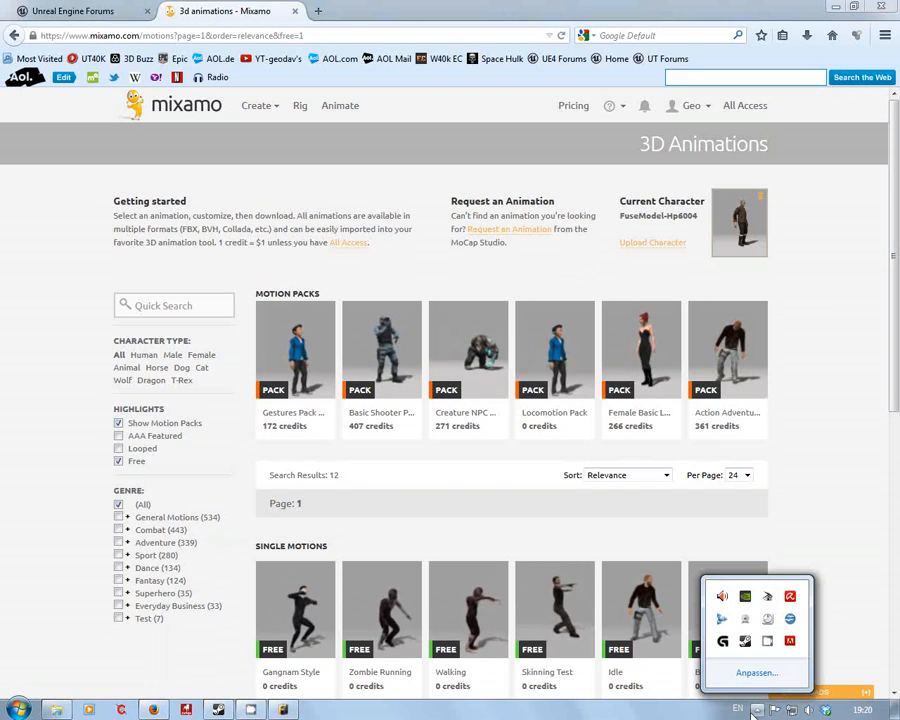
right_click(768, 643)
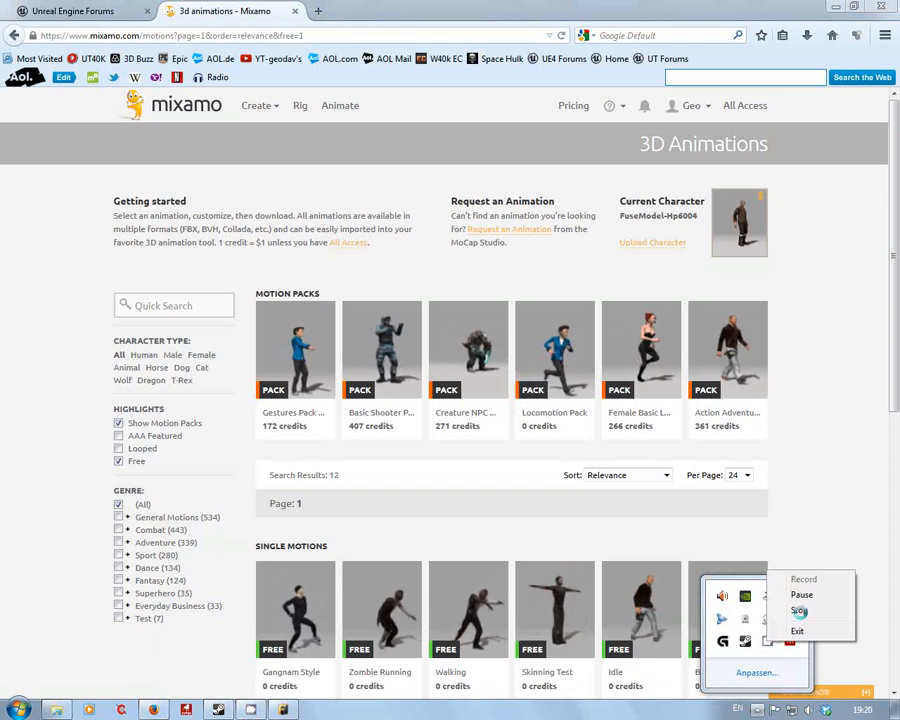
left_click(799, 611)
right_click(771, 646)
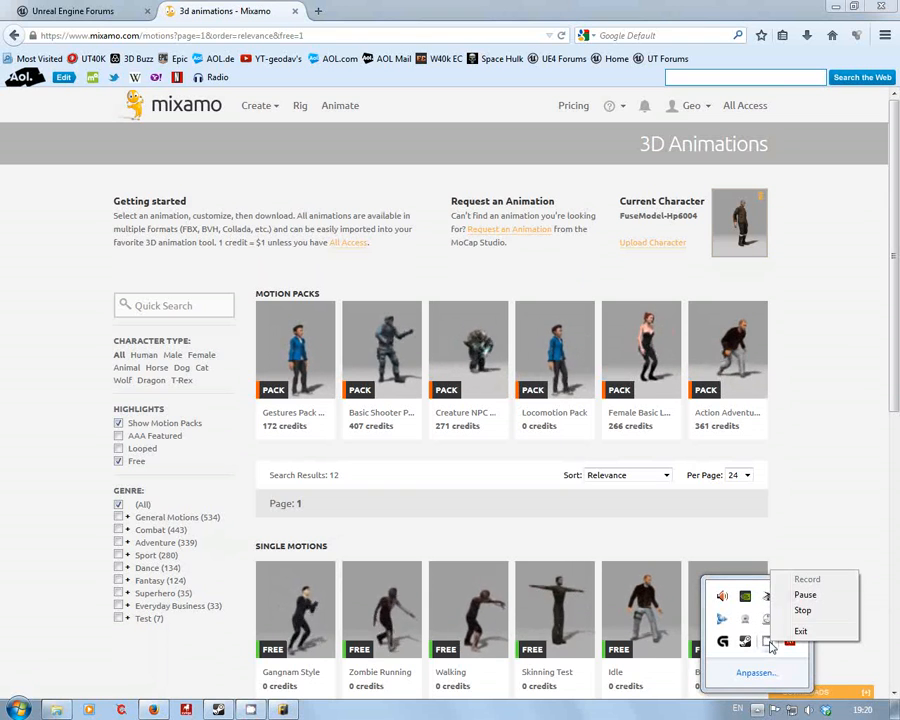
left_click(802, 608)
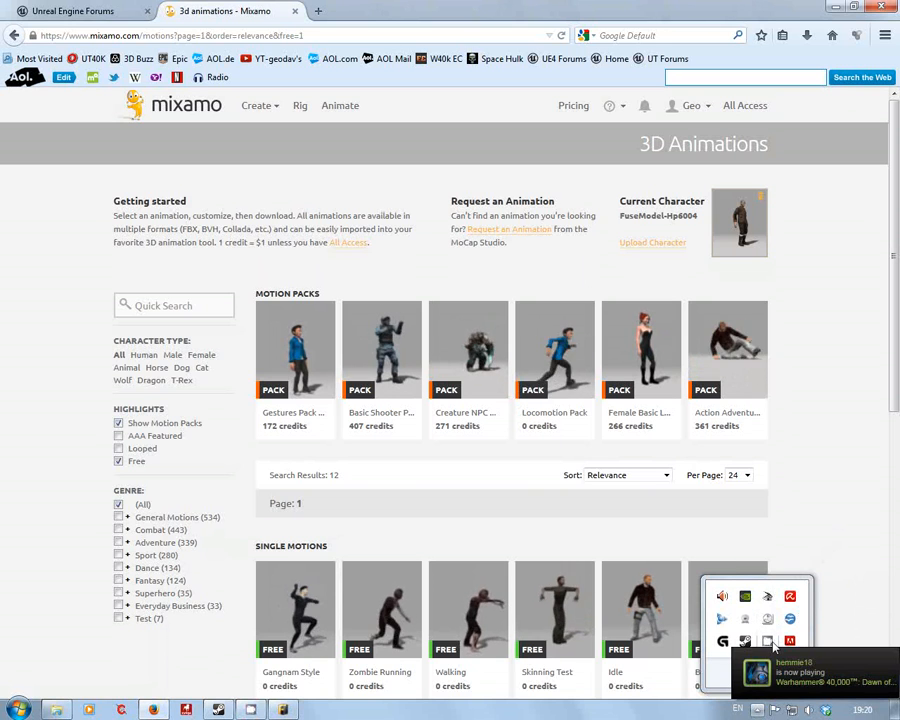
left_click(770, 643)
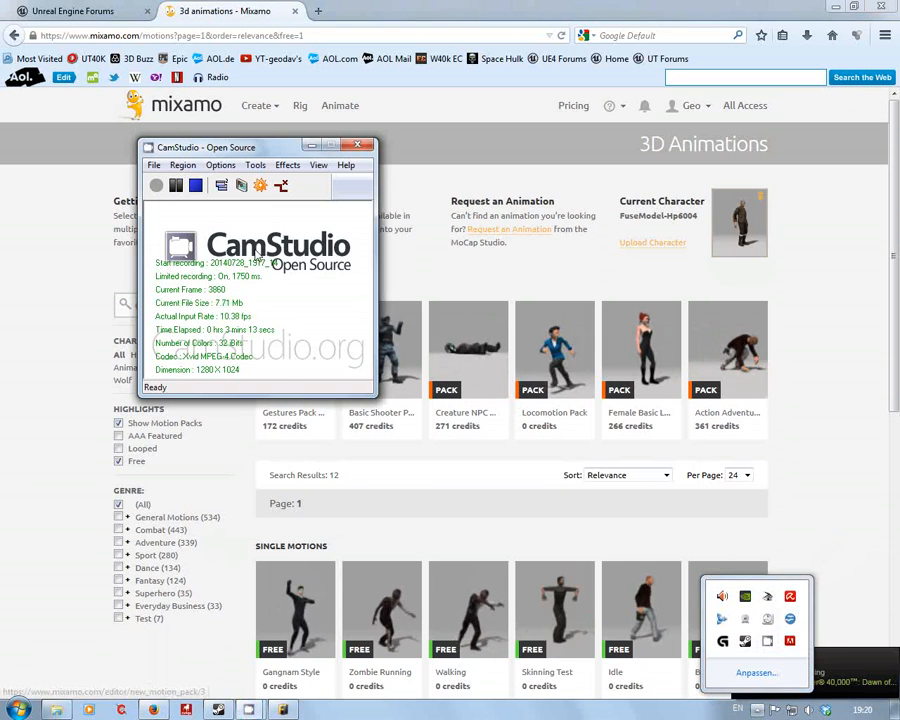
left_click(191, 127)
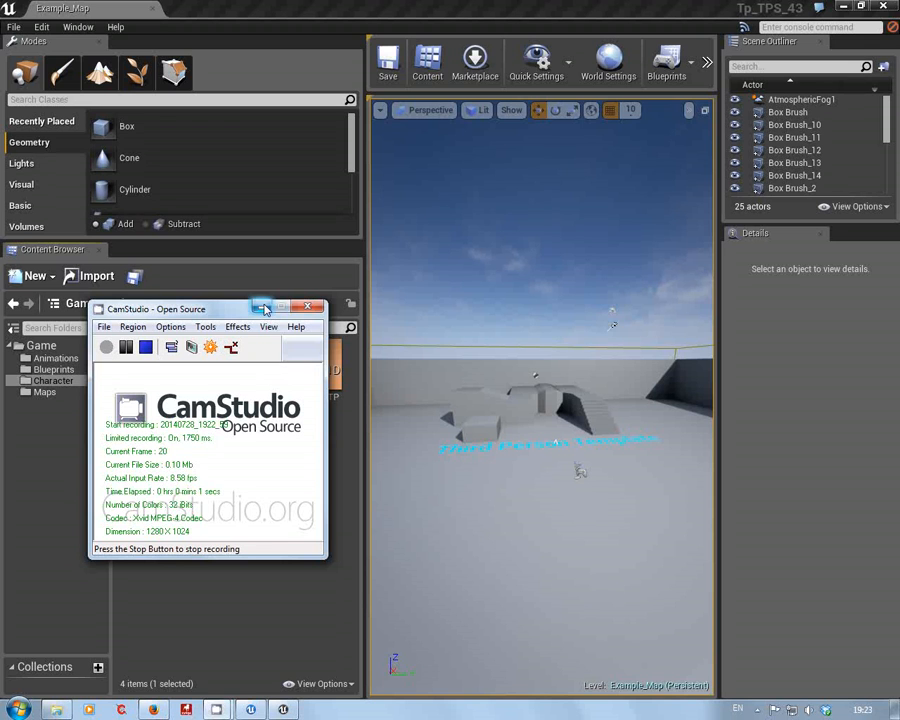
left_click(260, 307)
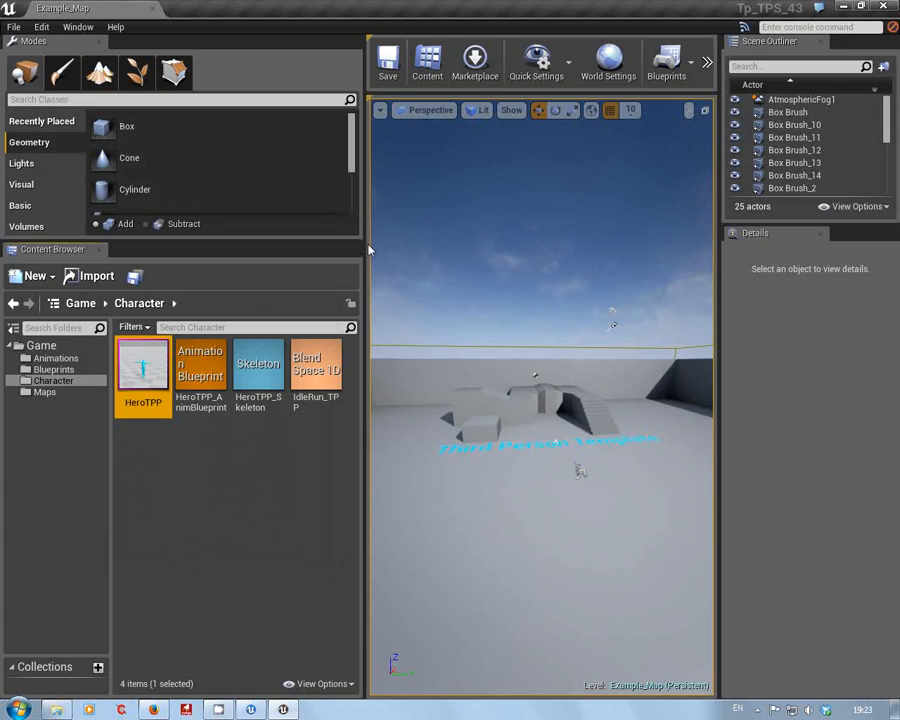
In the Unreal Editor, create a new folder named mixamo directly under the Game folder
left_click_drag(363, 247, 340, 252)
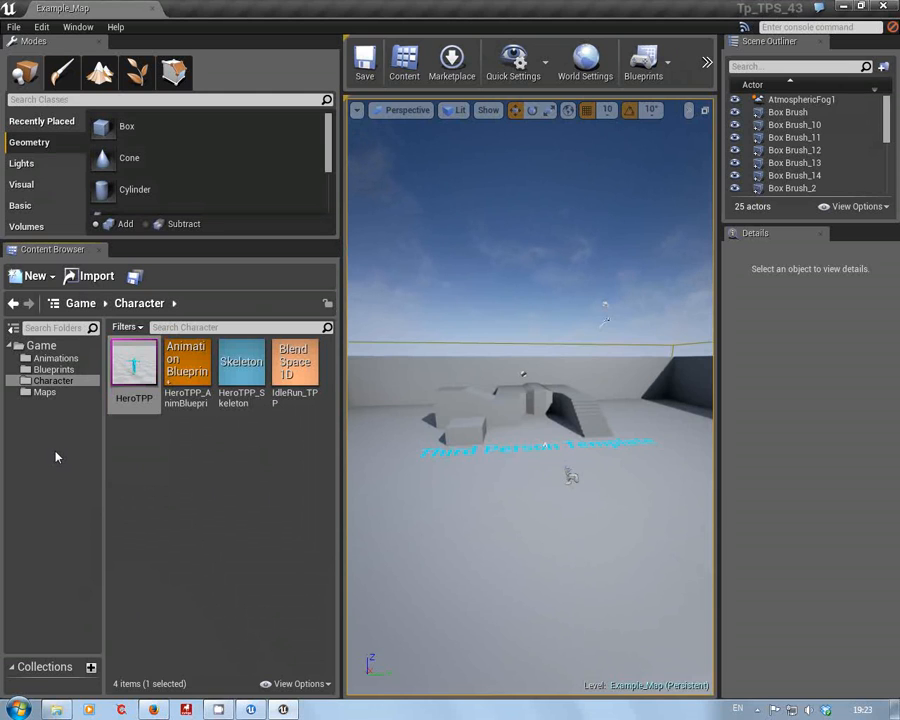
left_click(40, 345)
left_click(30, 276)
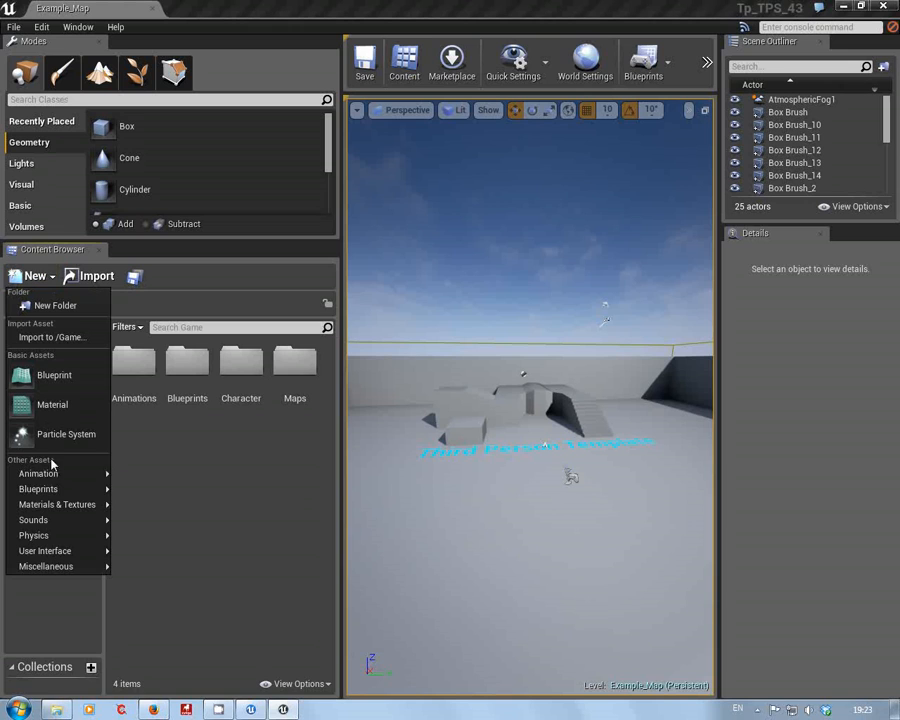
left_click(50, 305)
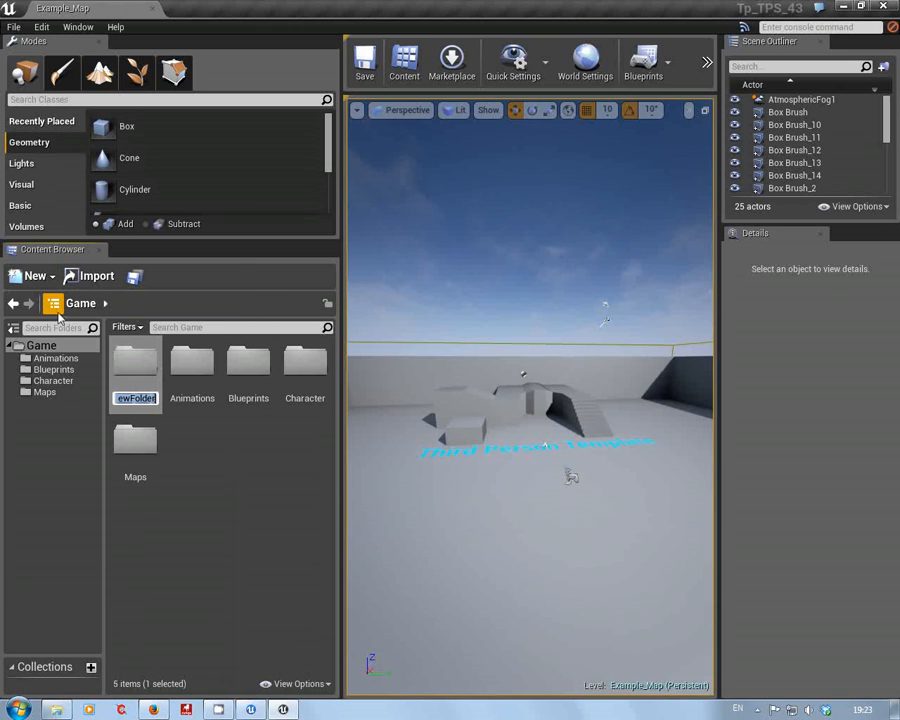
type("mixam")
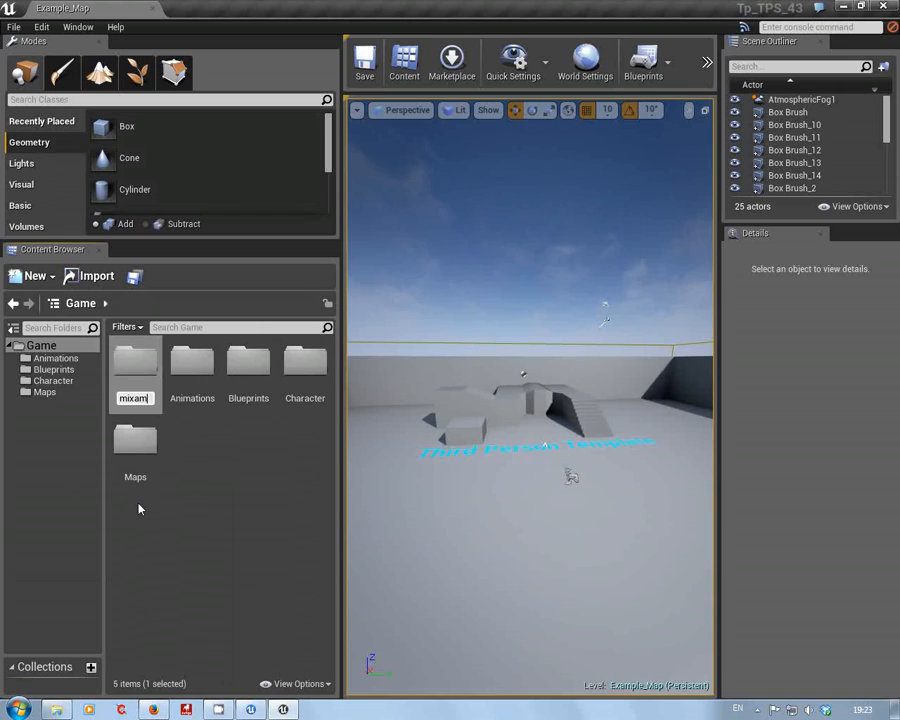
type("o")
key("Return")
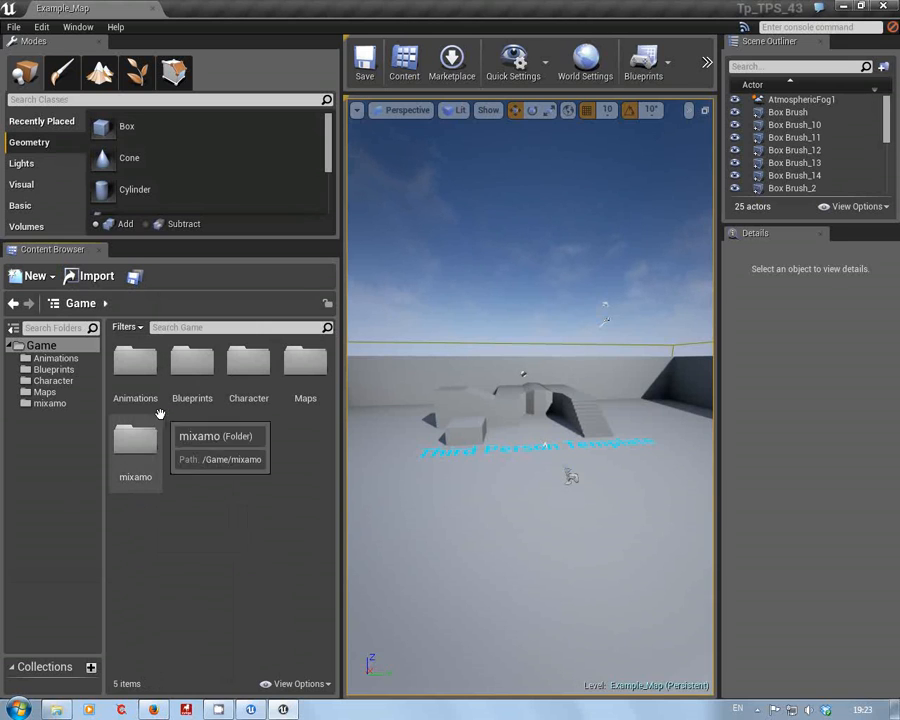
Choose FuseModel-Hp6004.fbx from the Fuse folder under Steam Cloud in Documents for import into the mixamo folder
left_click(48, 403)
right_click(142, 403)
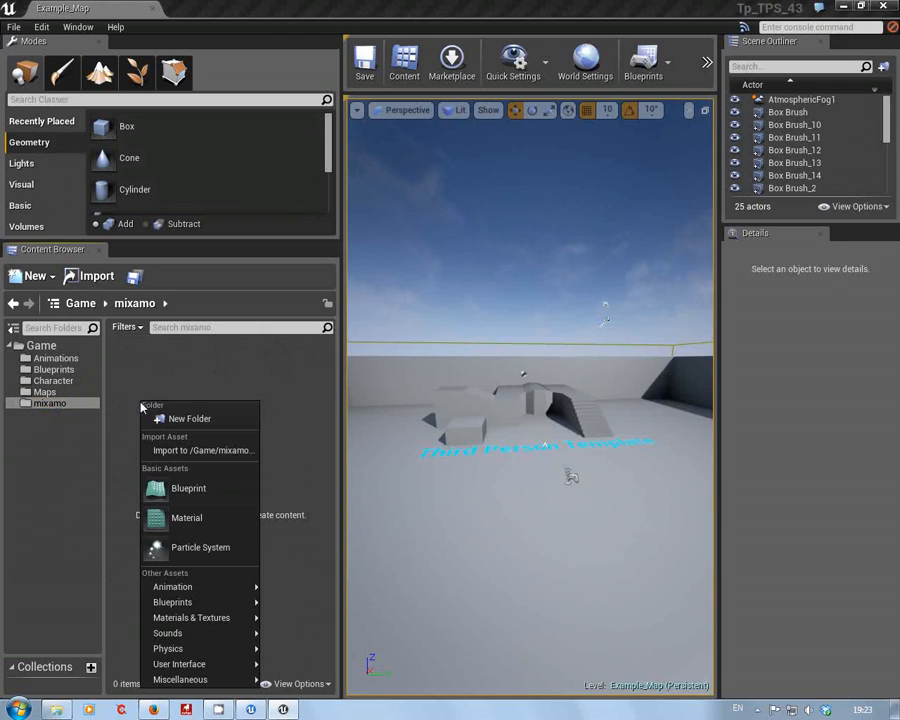
left_click(171, 451)
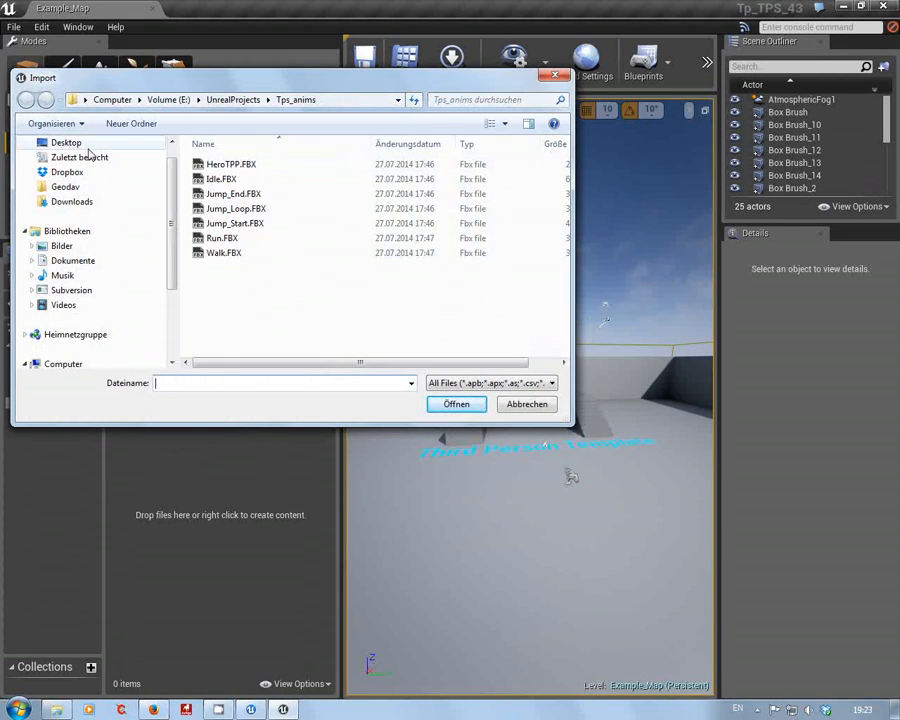
left_click(60, 260)
left_click_drag(564, 198, 566, 302)
double_click(240, 244)
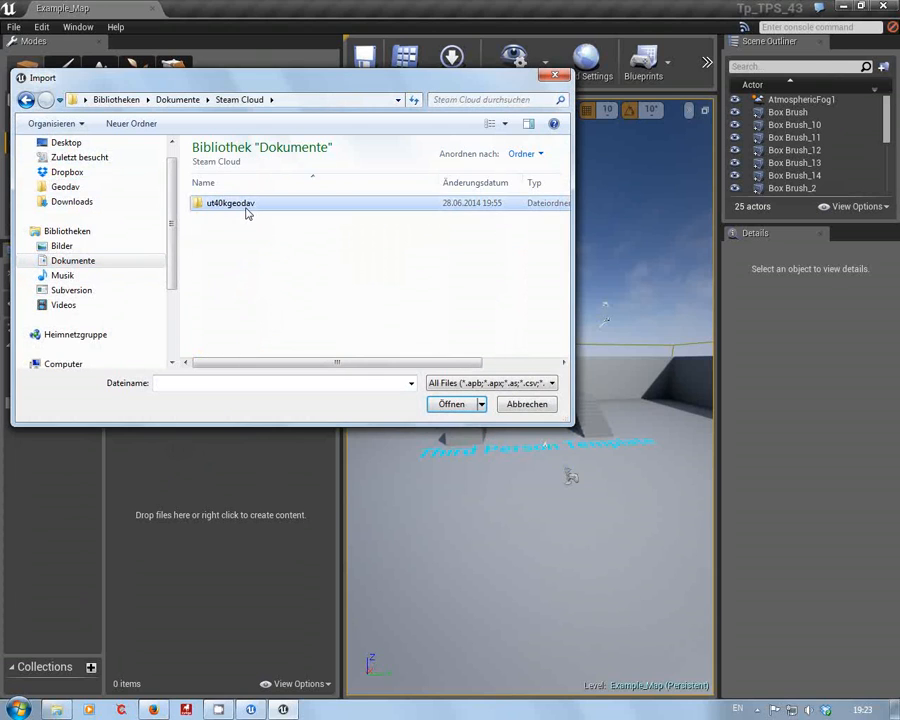
double_click(248, 210)
double_click(247, 206)
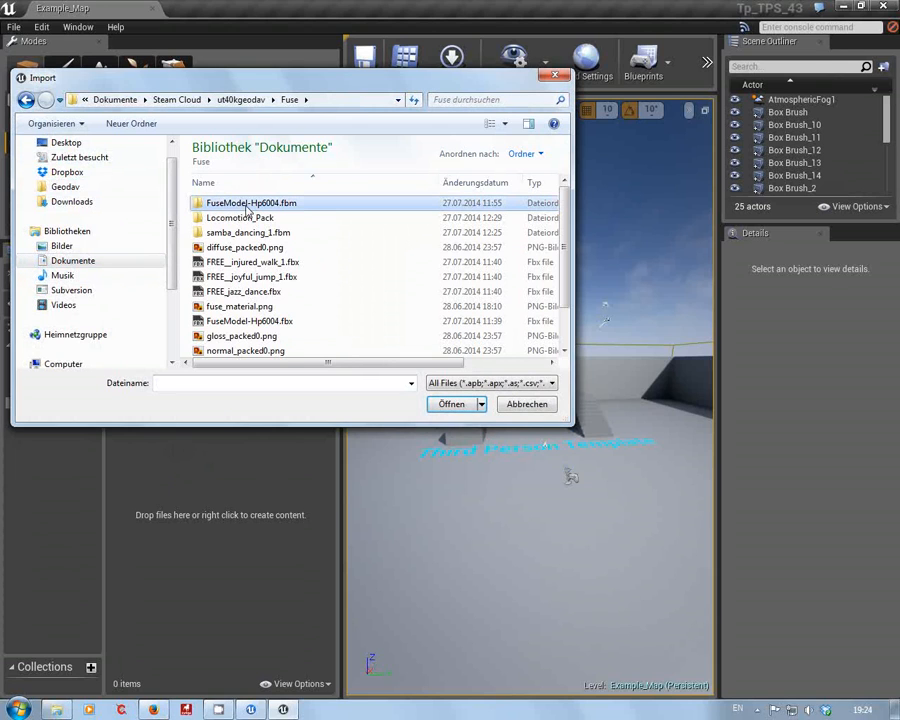
left_click_drag(566, 235, 570, 264)
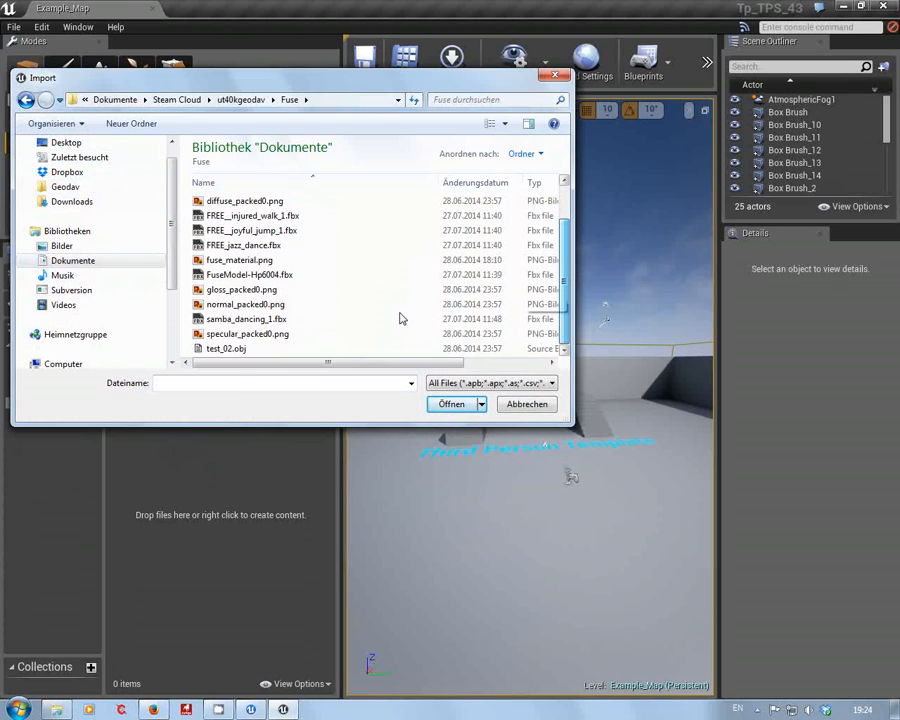
left_click(252, 275)
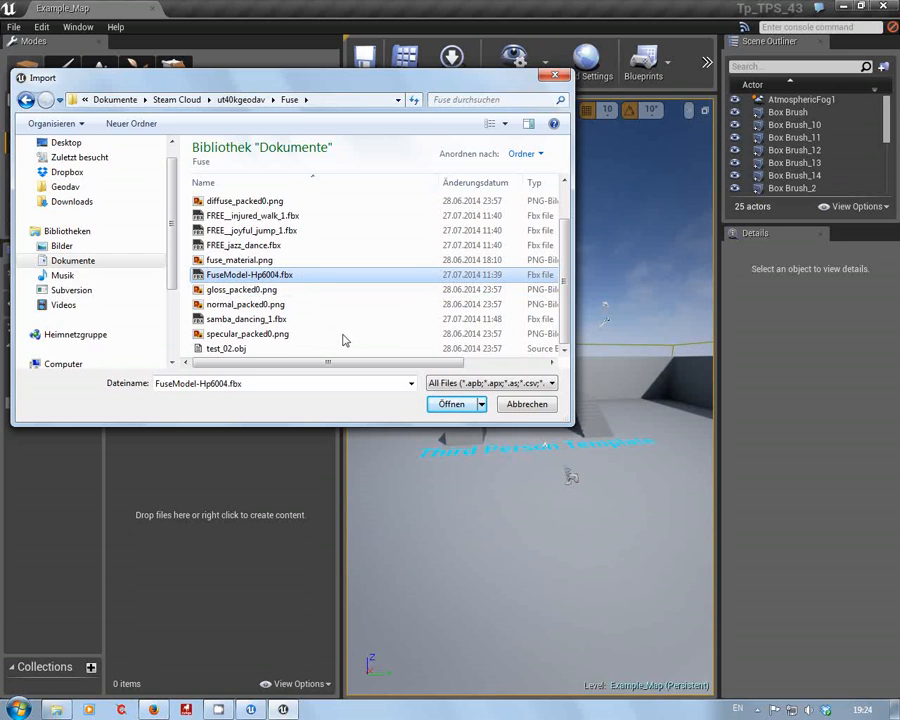
left_click(449, 406)
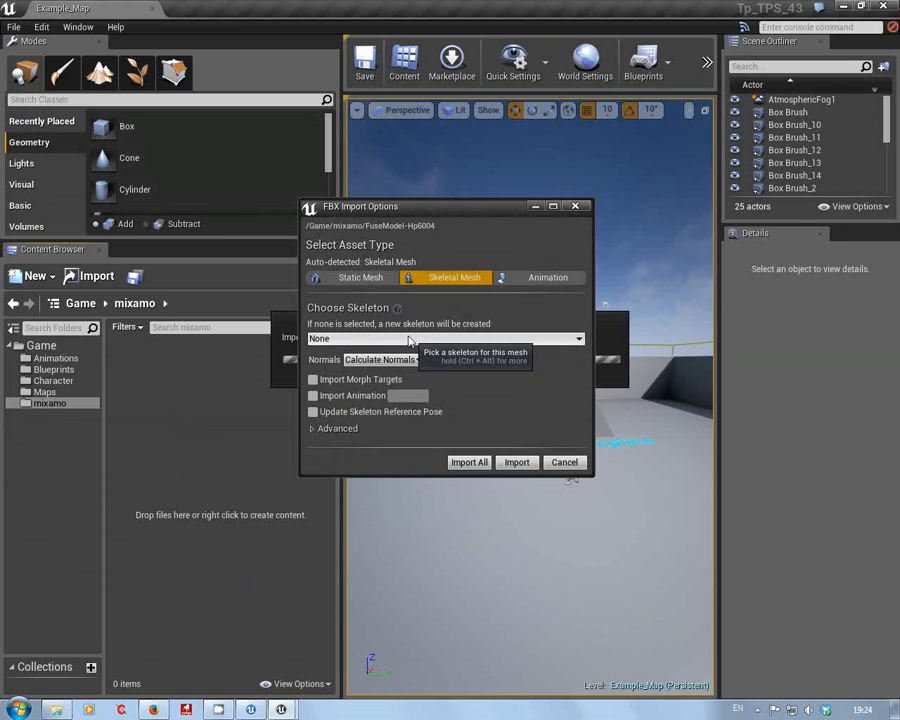
Import the skeletal mesh with Create Physics Asset and Import Meshes in Bone Hierarchy off, and Import Materials and Import Textures on
left_click(313, 429)
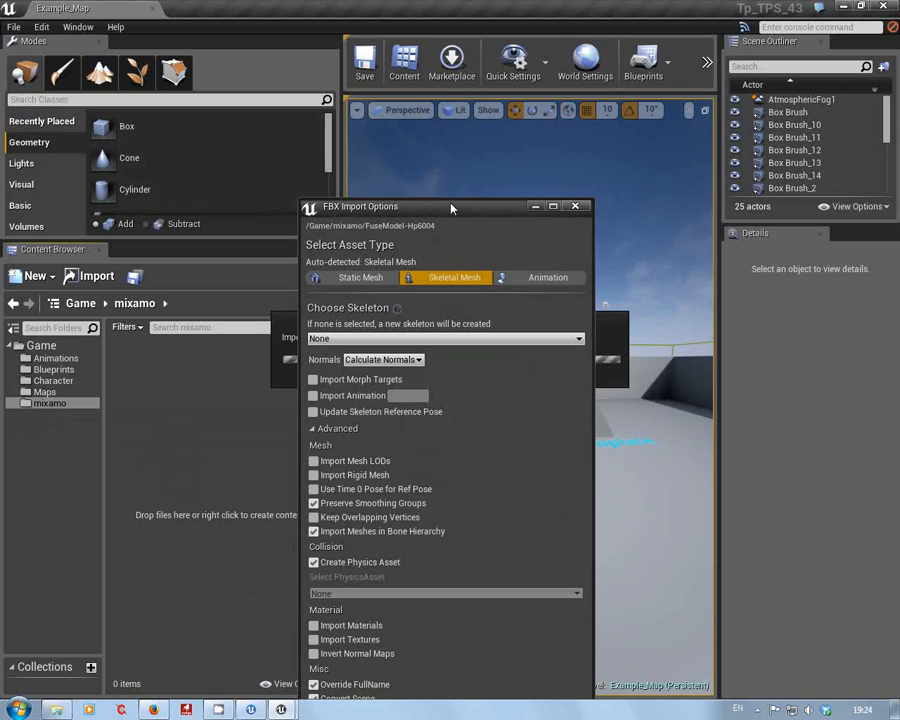
left_click_drag(451, 208, 405, 66)
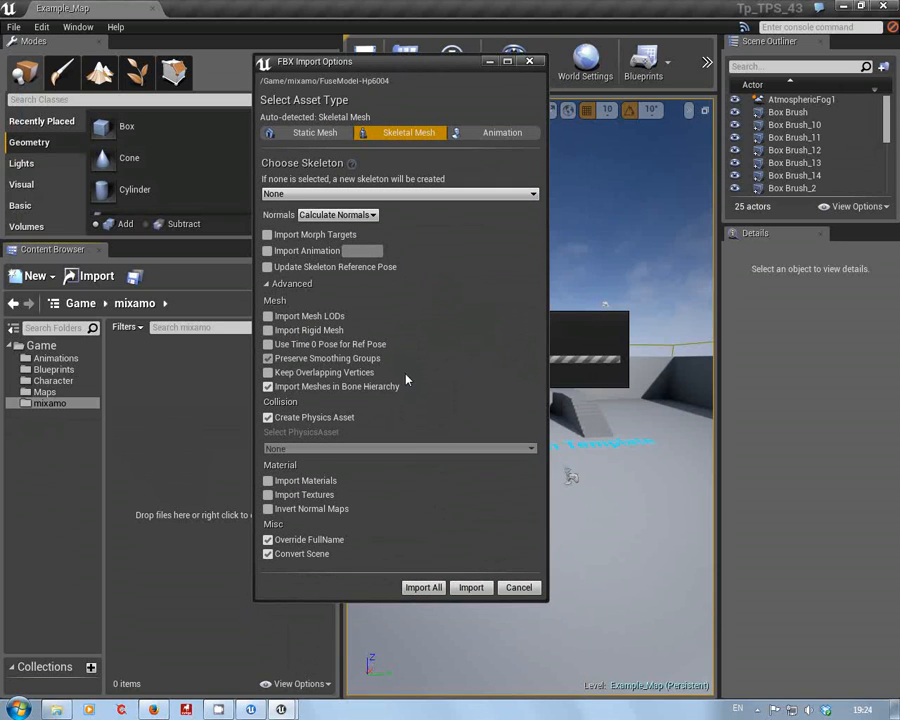
left_click(267, 417)
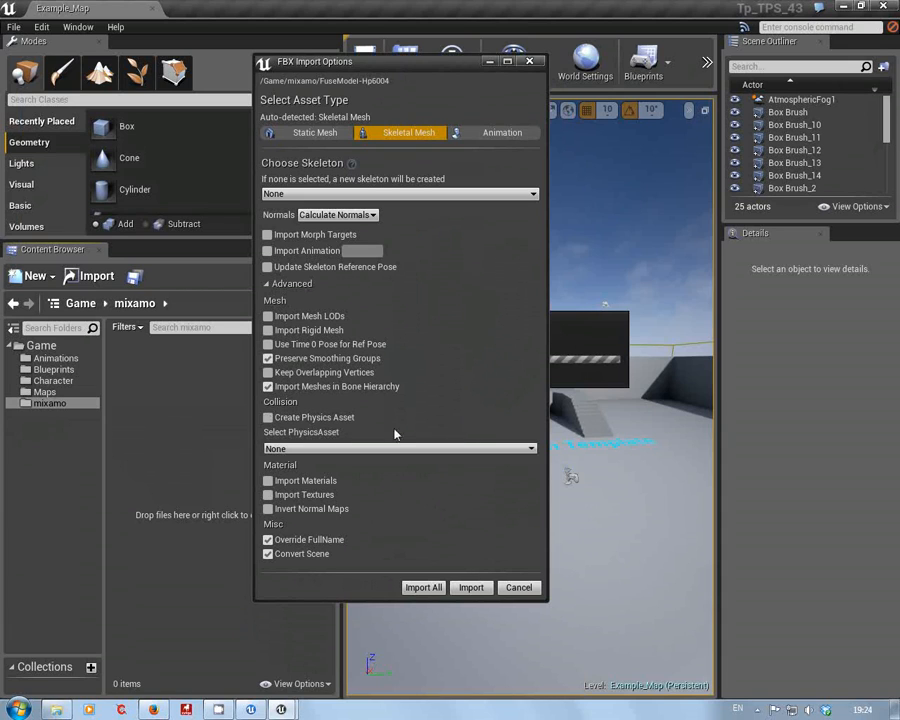
left_click(267, 387)
left_click(268, 481)
left_click(268, 495)
left_click(486, 591)
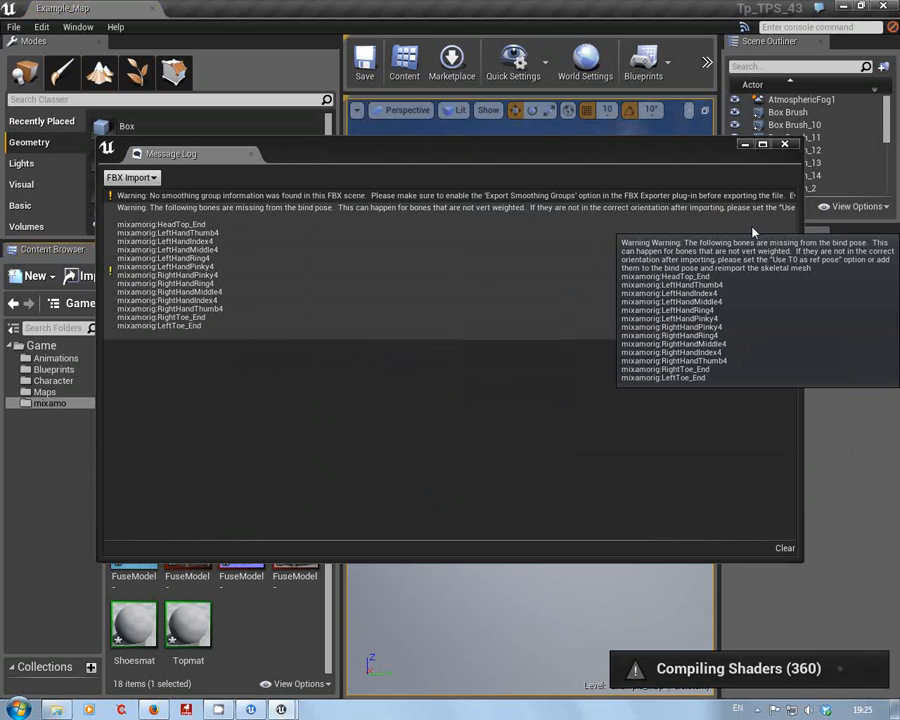
left_click(784, 144)
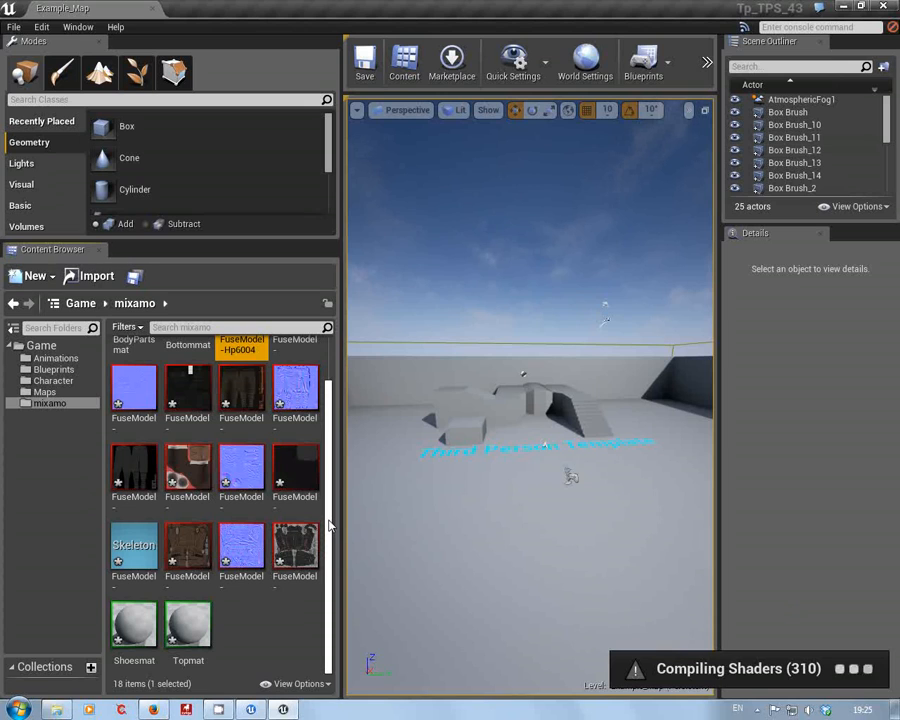
Save all the newly imported materials, textures, skeleton and skeletal mesh in the mixamo folder
left_click_drag(330, 525, 334, 388)
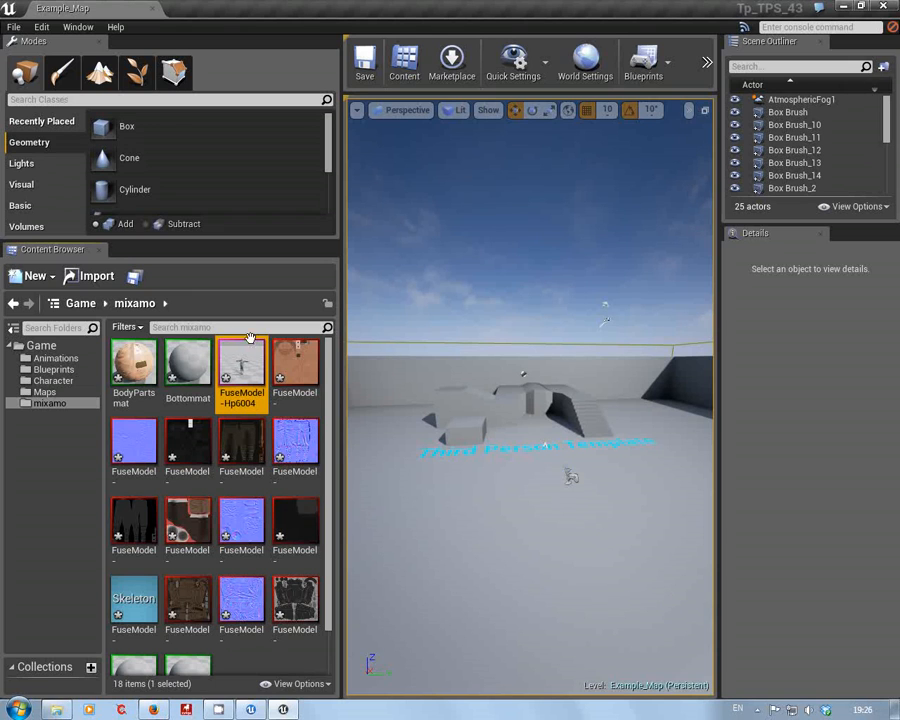
left_click(133, 279)
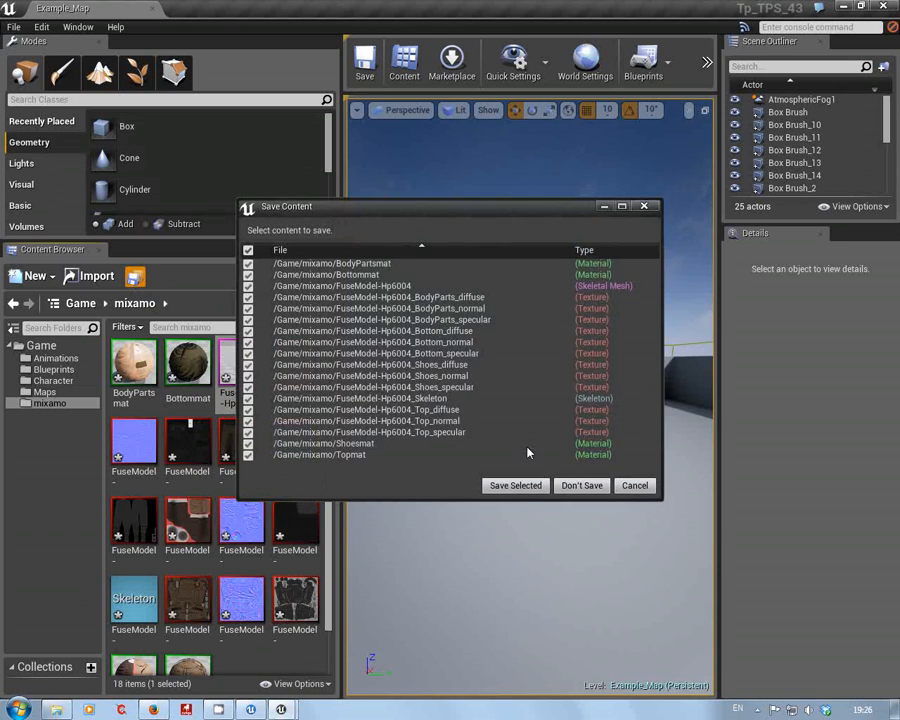
left_click(534, 487)
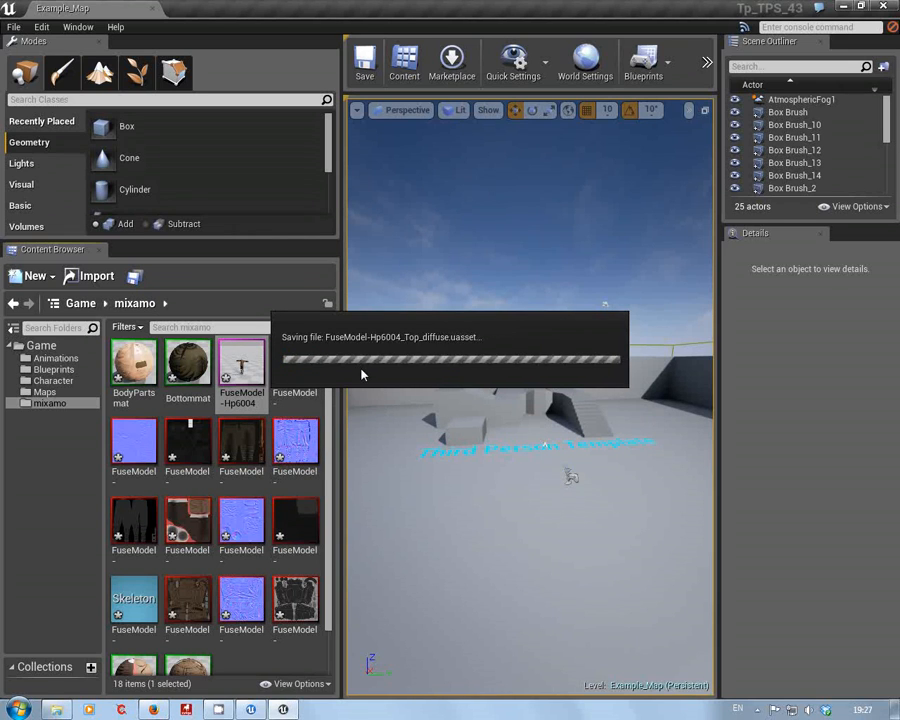
In Firefox, open the Content Creation forum thread "Help with getting Mixamo characters into Unreal" and skim its posts
left_click(152, 710)
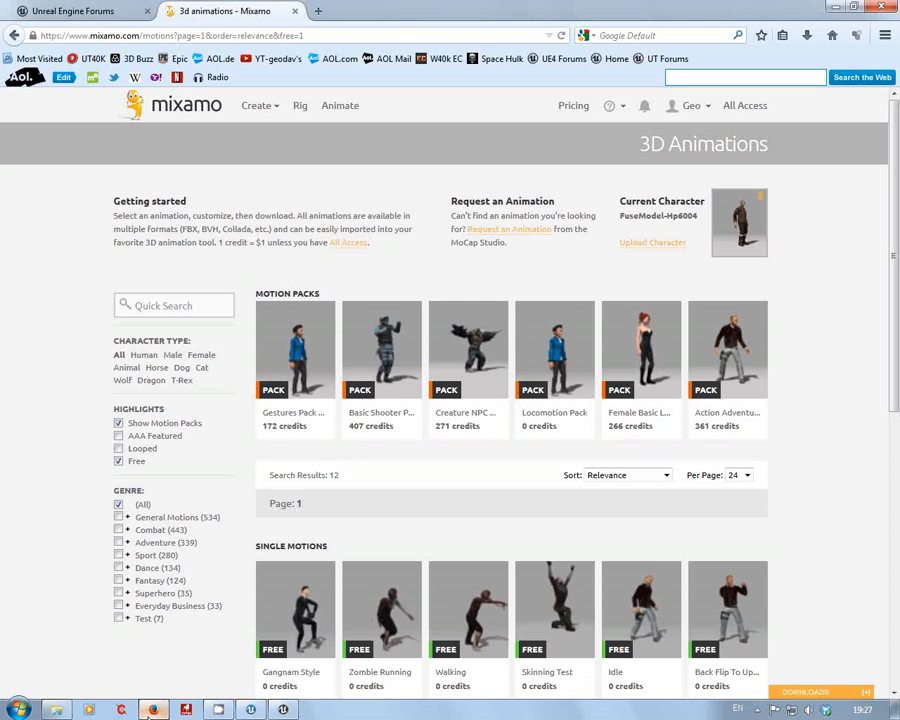
left_click(80, 12)
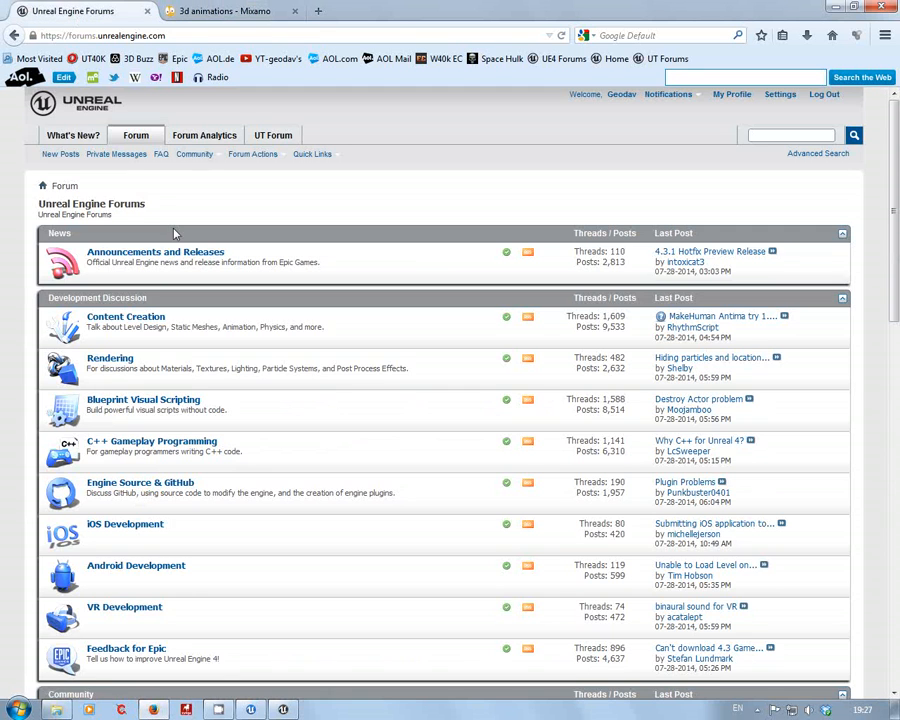
left_click(140, 317)
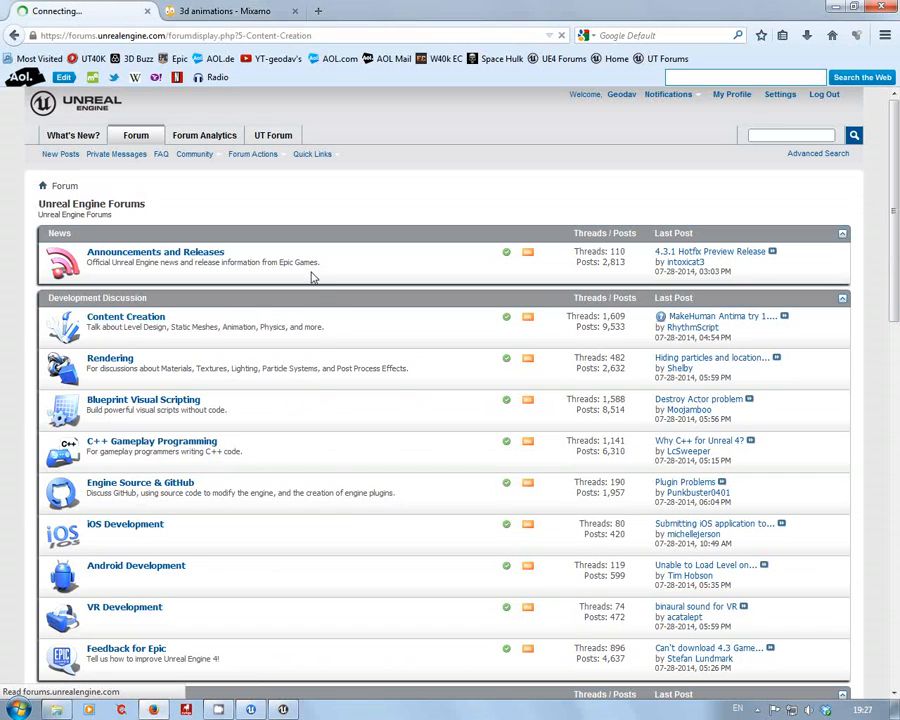
scroll(309, 244, "down", 5)
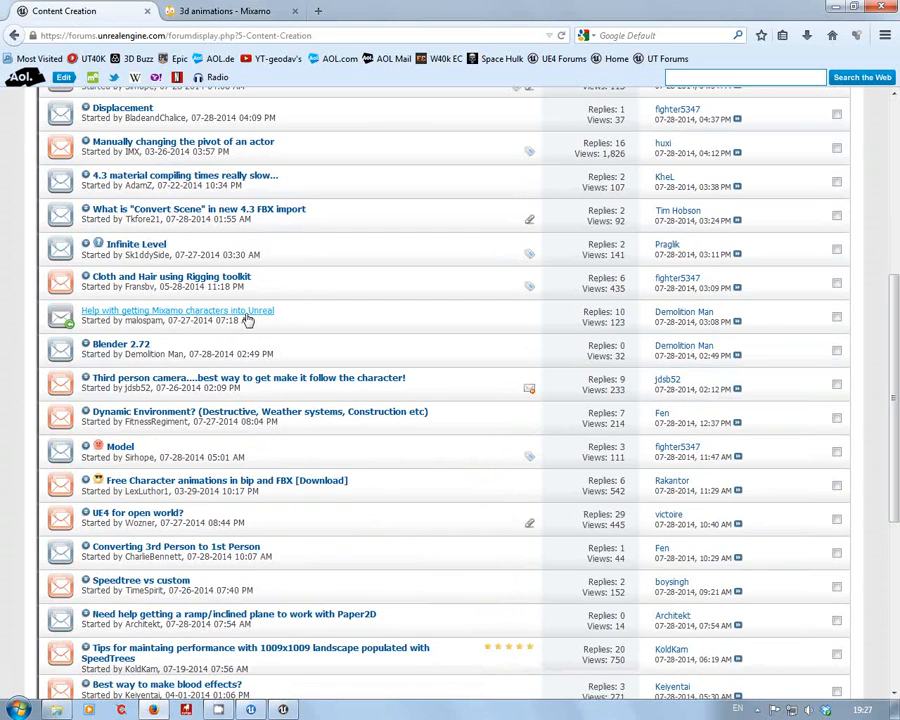
left_click(247, 317)
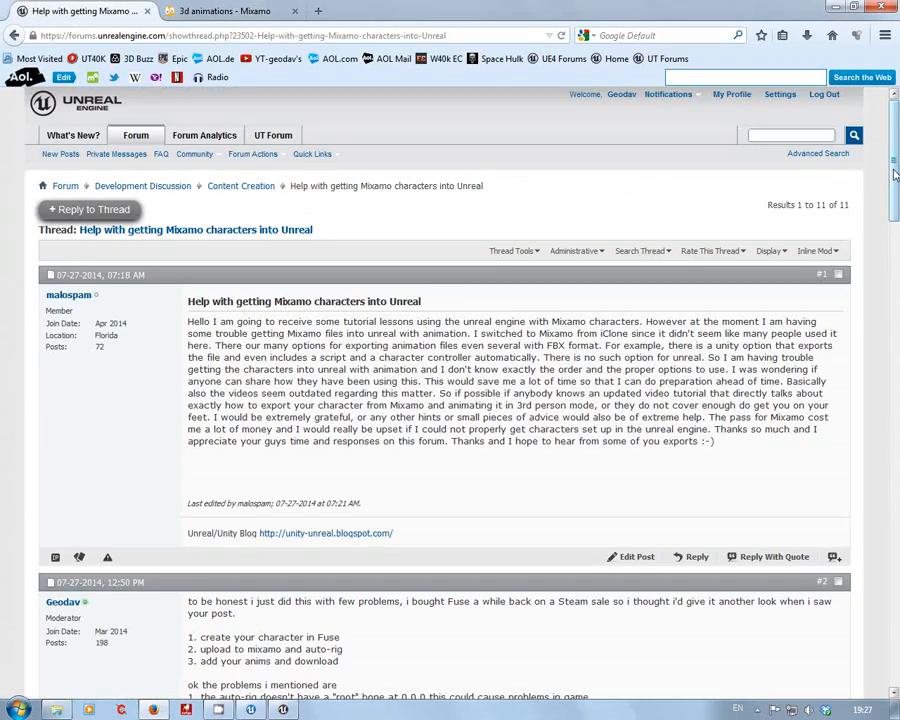
left_click_drag(895, 175, 895, 562)
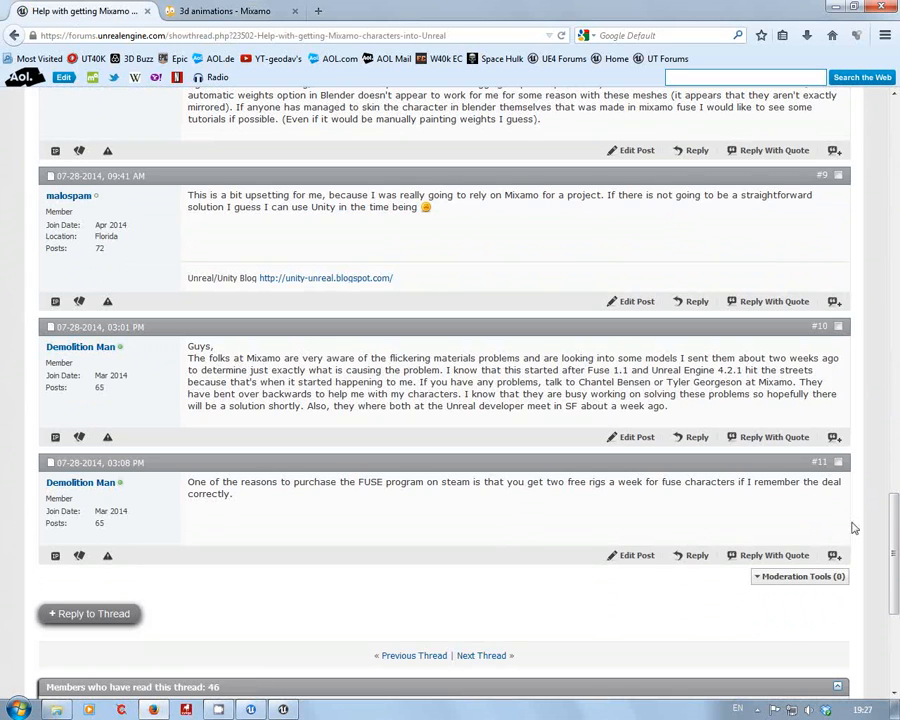
left_click_drag(895, 514, 895, 507)
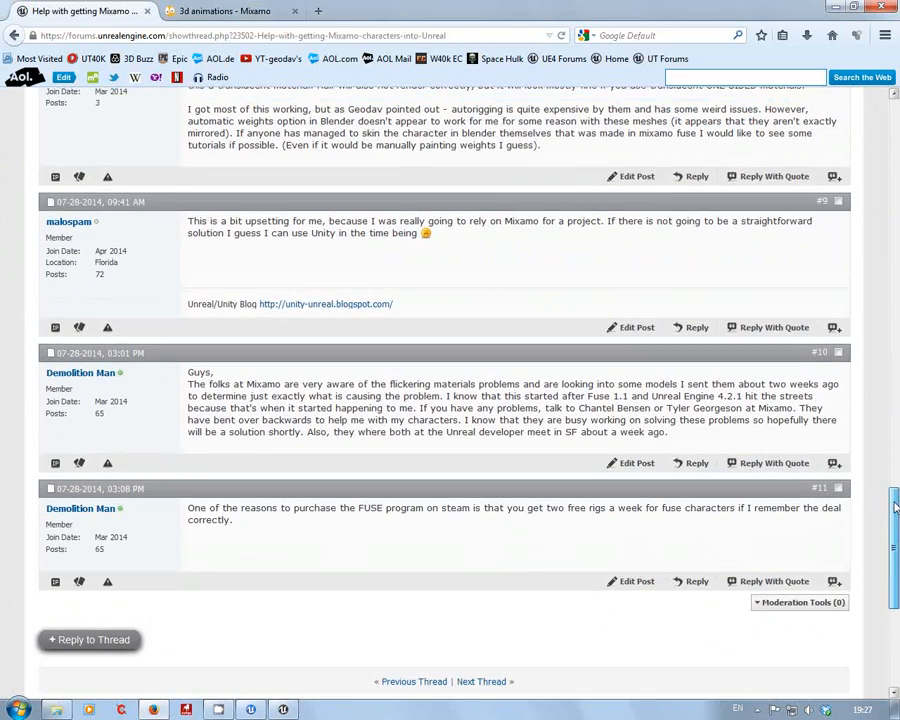
scroll(895, 507, "up", 4)
left_click_drag(895, 433, 897, 112)
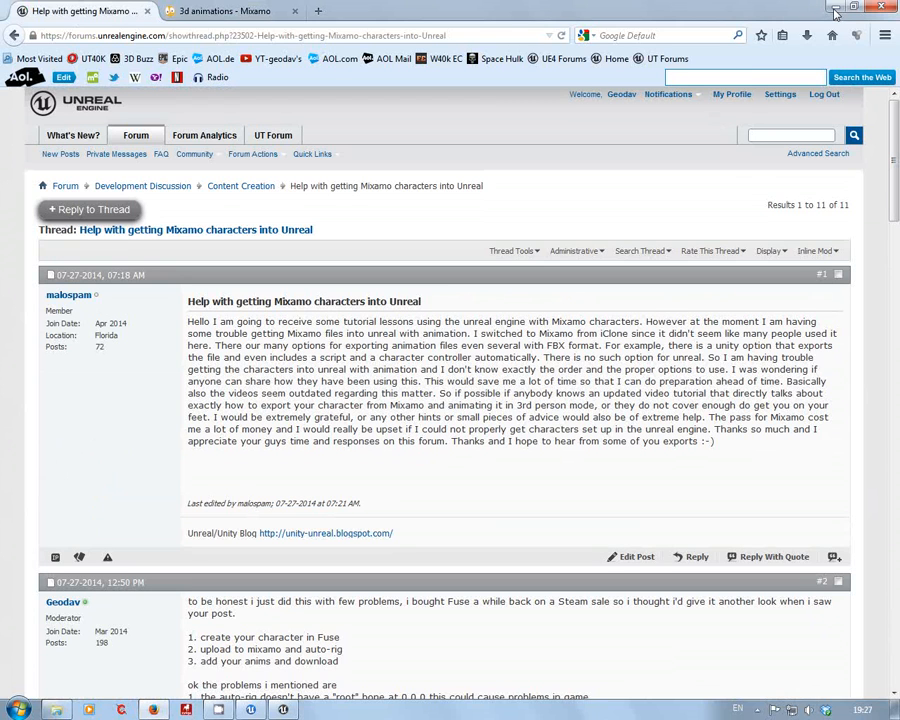
Return to the Unreal Editor, open the FuseModel-Hp6004 skeletal mesh for editing, maximise its window and widen the Skeleton Tree
left_click(284, 708)
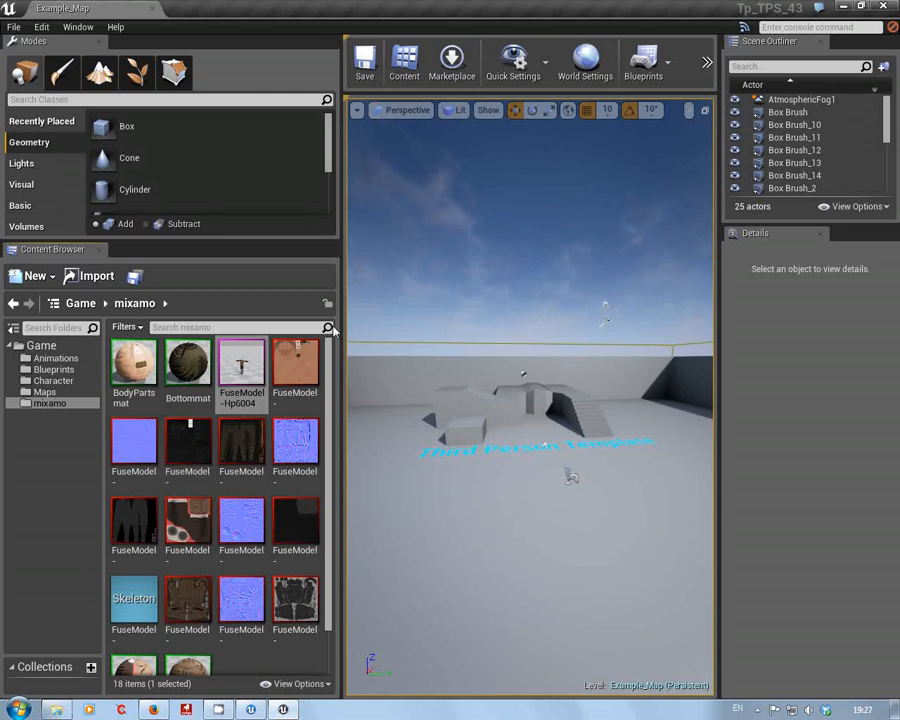
left_click(238, 376)
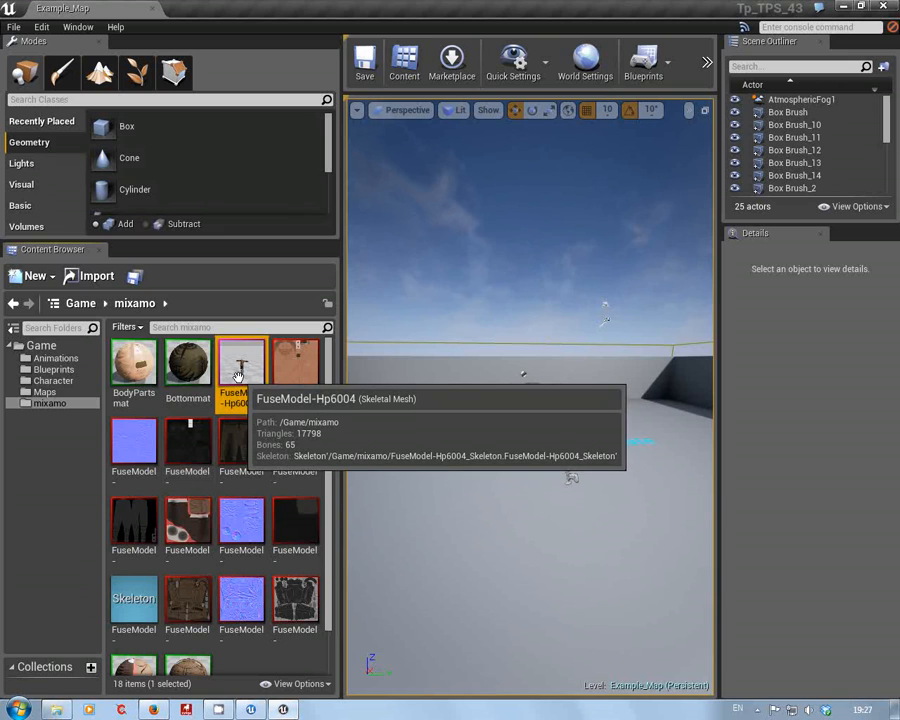
mouse_move(241, 366)
left_mouse_down()
mouse_move(225, 347)
mouse_move(227, 358)
left_mouse_up()
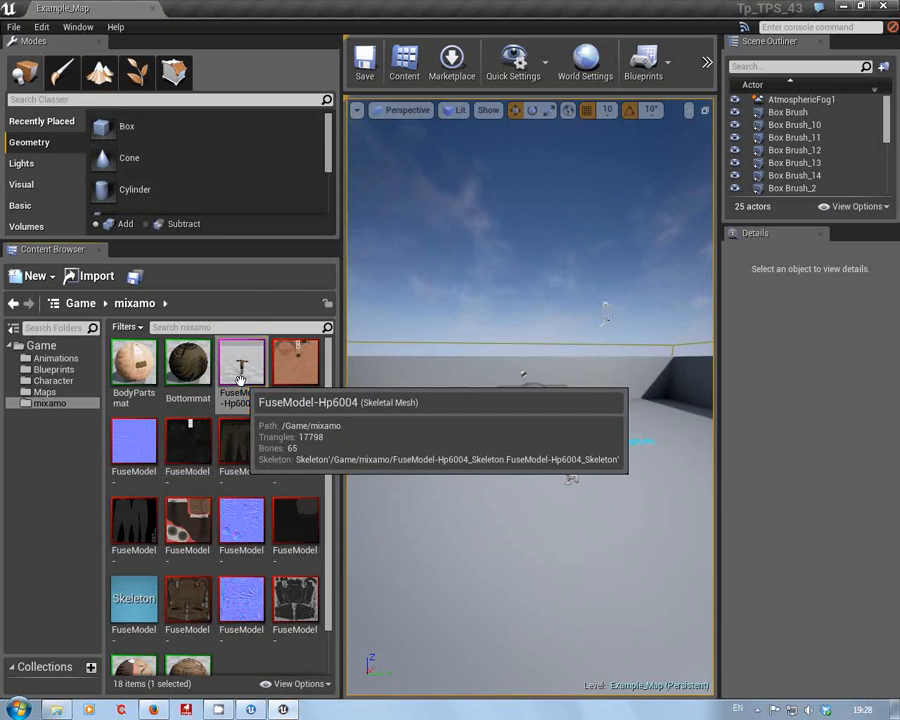
right_click(241, 386)
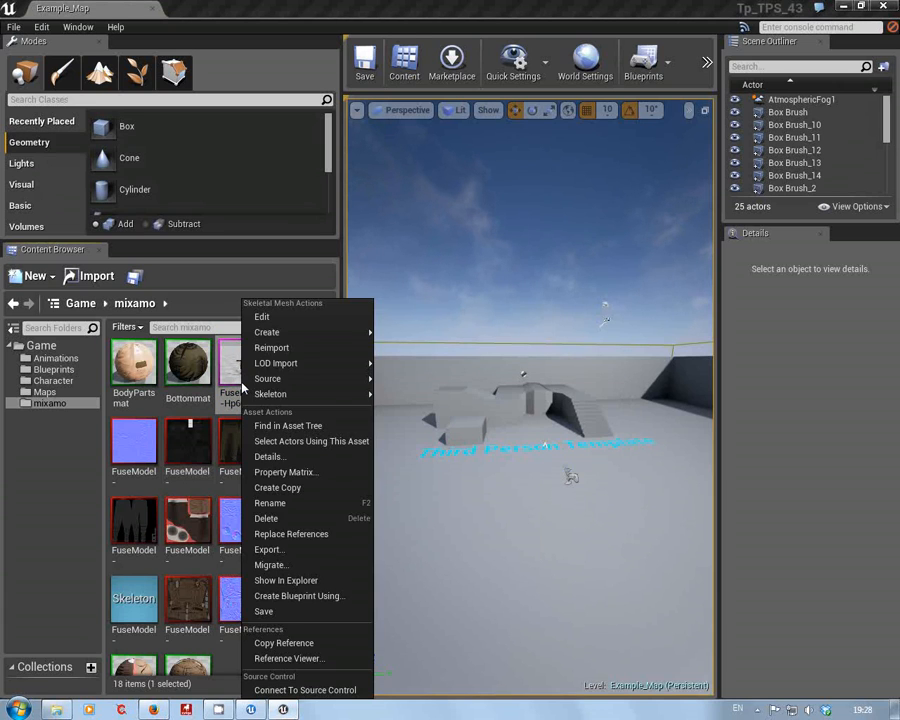
left_click(280, 318)
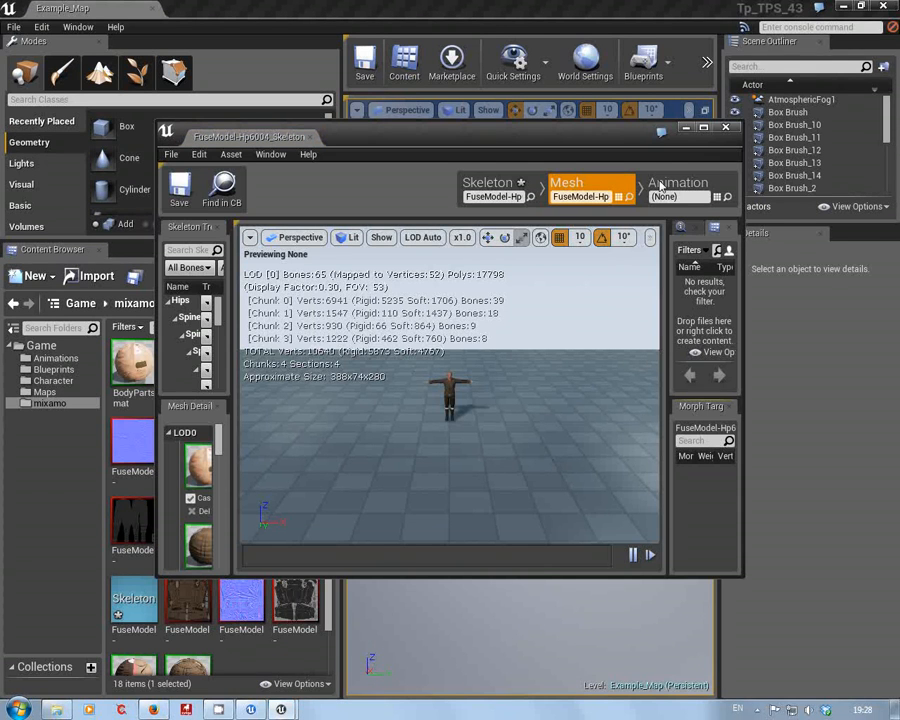
left_click(702, 129)
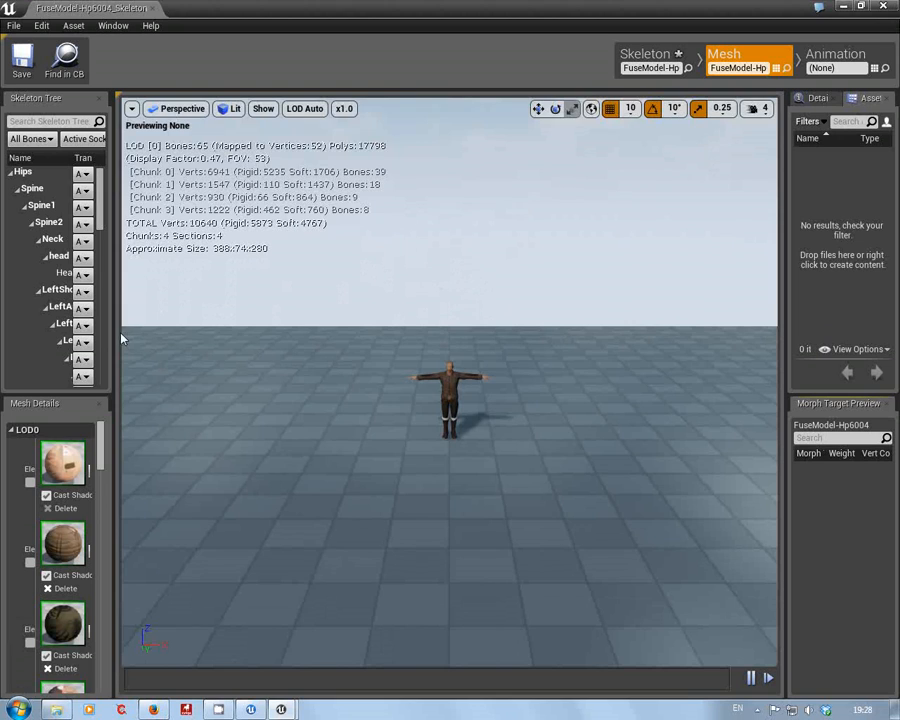
left_click_drag(116, 332, 262, 328)
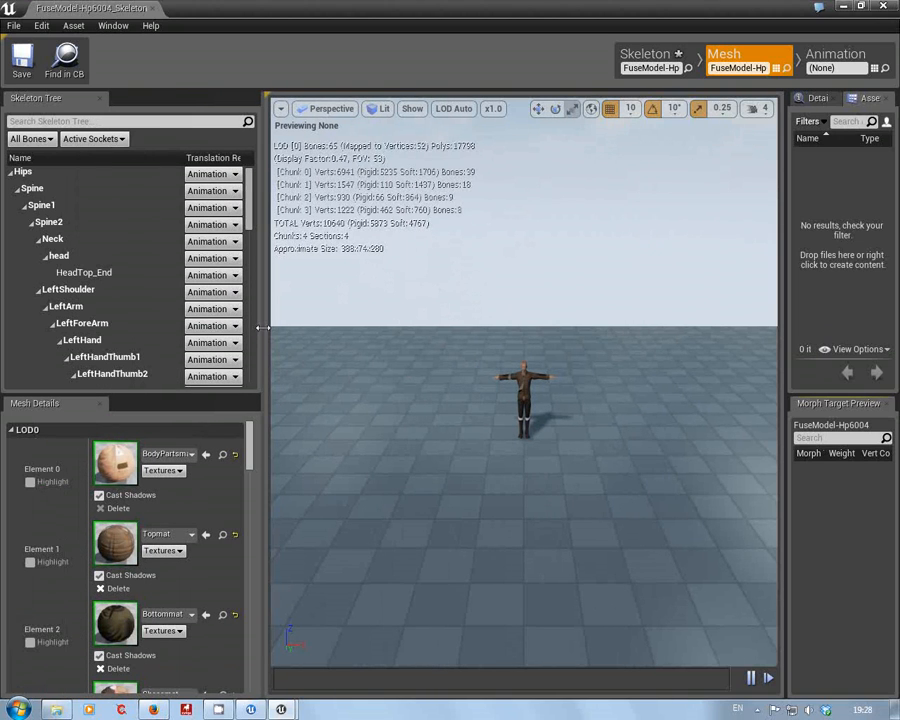
Examine the character up close together with its Hips bone and the full bone hierarchy, and close the mesh editor
mouse_move(526, 472)
right_mouse_down()
mouse_move(530, 426)
mouse_move(527, 474)
right_mouse_up()
left_click_drag(527, 474, 555, 460)
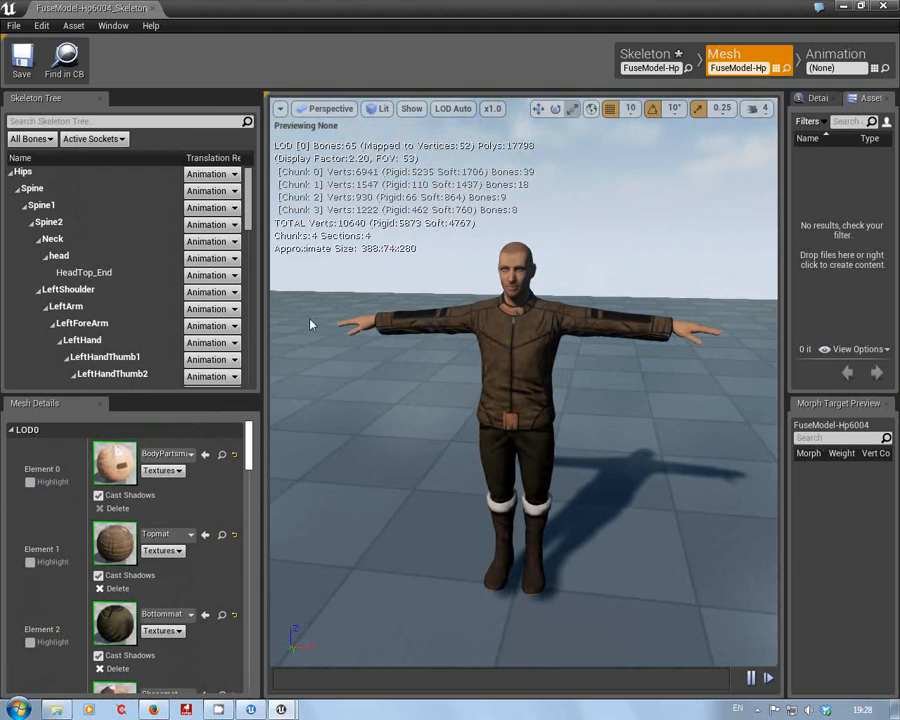
mouse_move(451, 449)
left_mouse_down()
mouse_move(455, 456)
mouse_move(405, 500)
mouse_move(456, 454)
mouse_move(454, 480)
mouse_move(452, 456)
left_mouse_up()
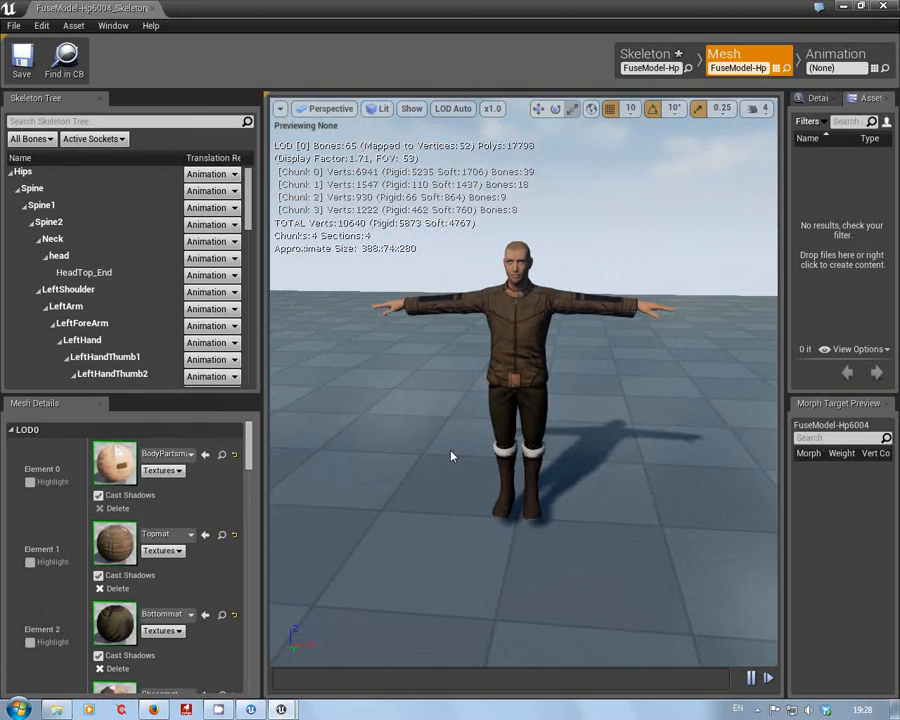
left_click(38, 175)
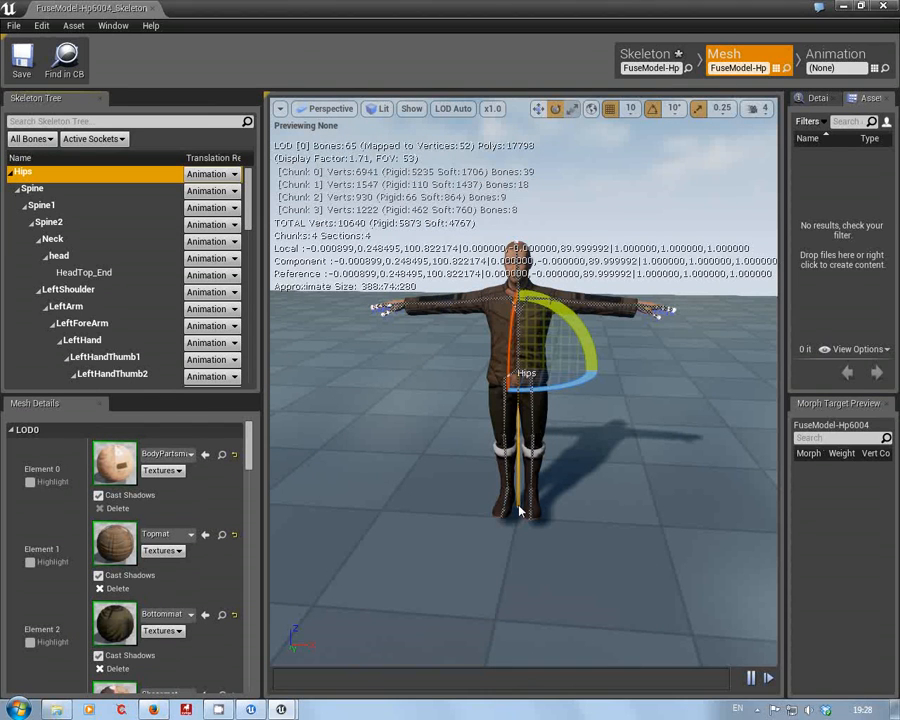
left_click_drag(519, 512, 488, 526)
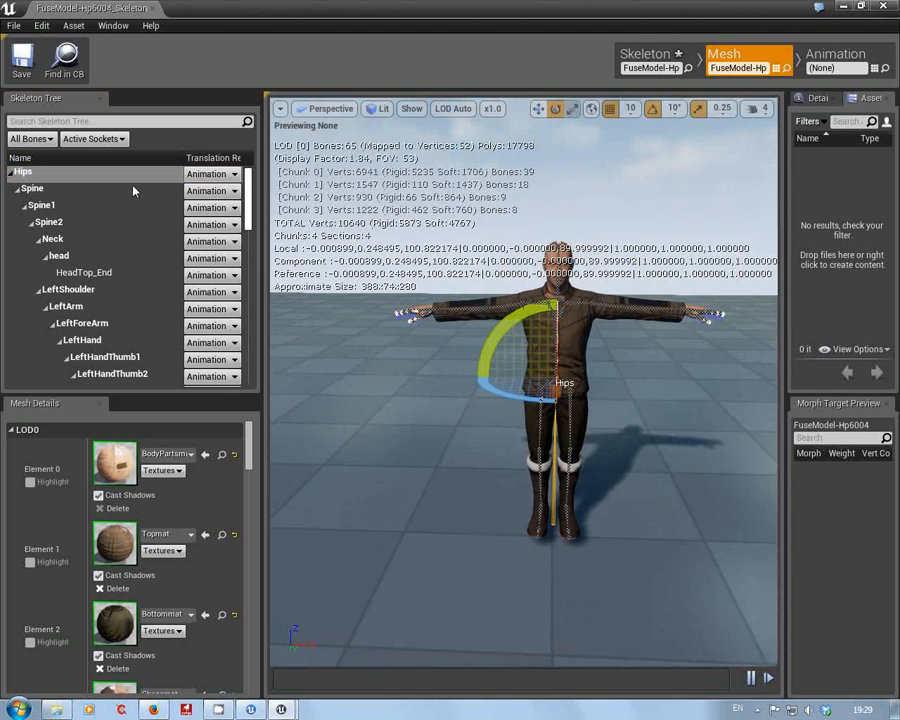
scroll(252, 195, "down", 15)
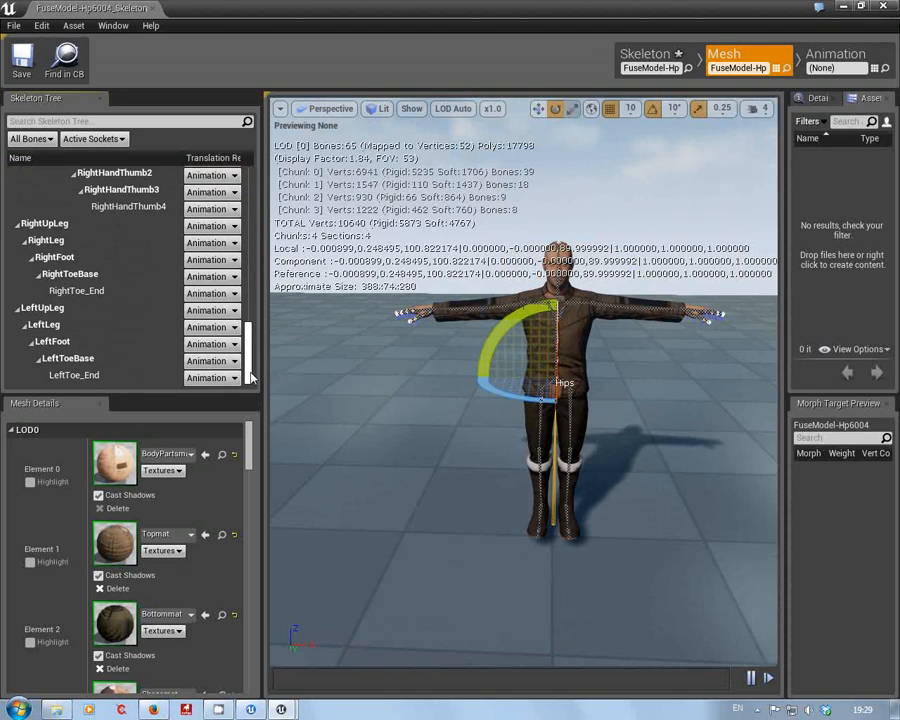
left_click_drag(249, 365, 250, 147)
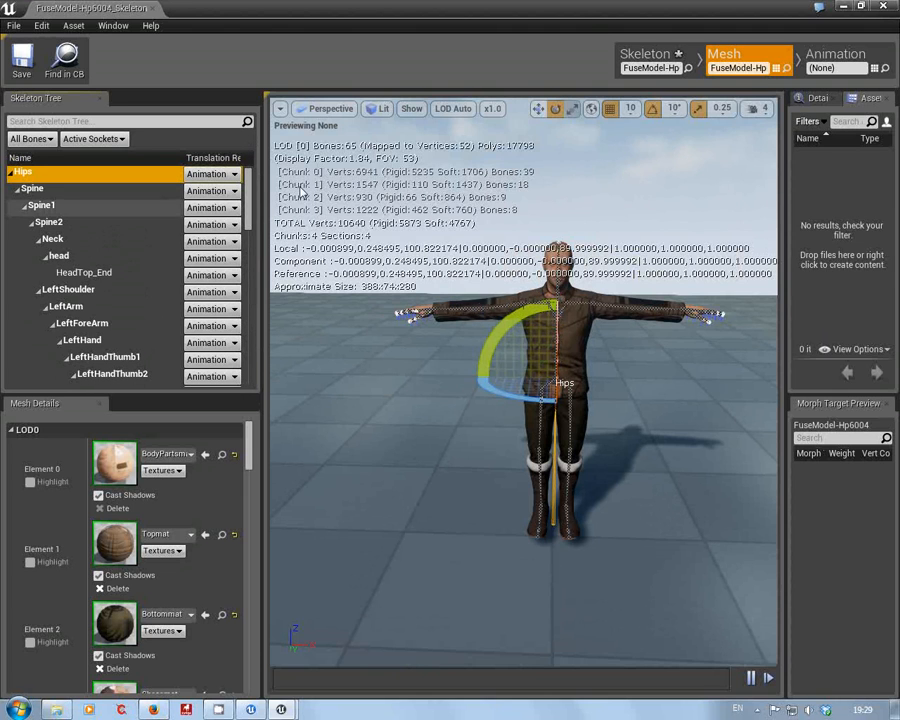
left_click(884, 9)
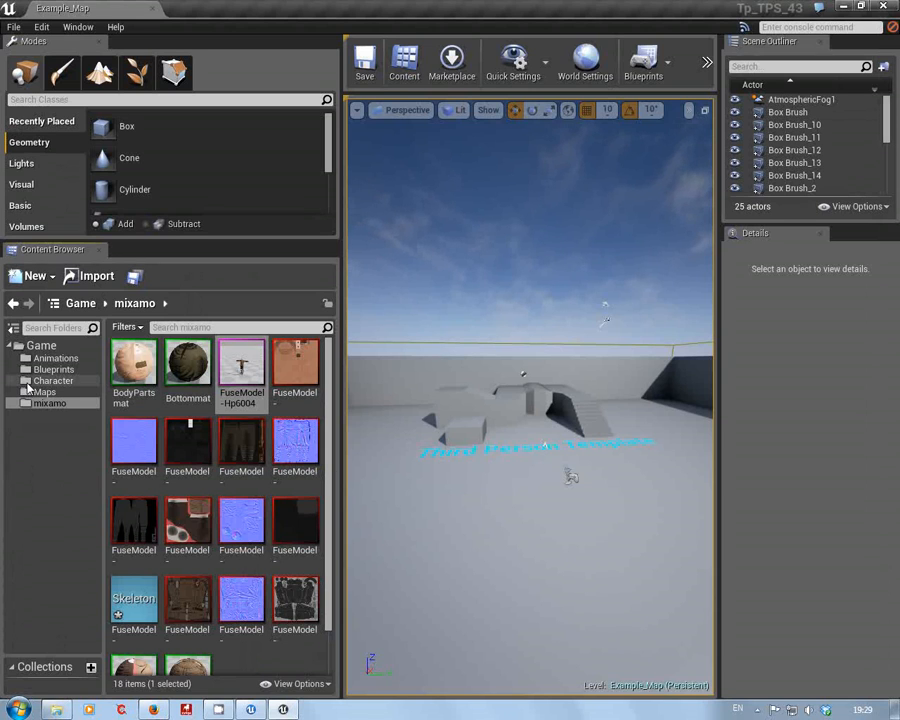
Place the FuseModel-Hp6004 skeletal mesh on the floor of the level near the player start
left_click(242, 371)
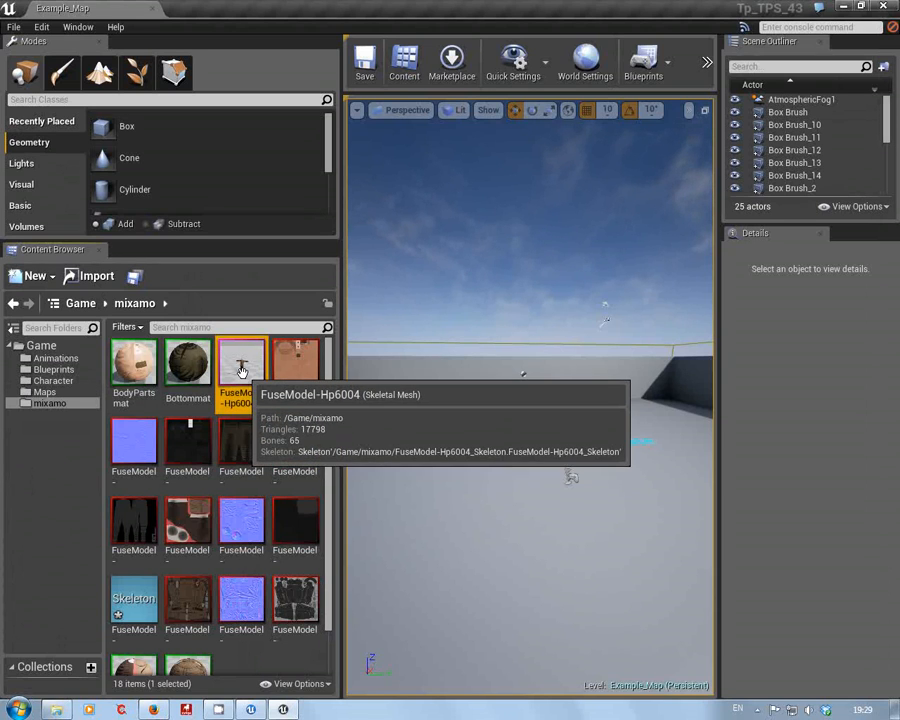
left_click_drag(242, 371, 504, 486)
mouse_move(587, 548)
right_mouse_down()
mouse_move(625, 562)
mouse_move(590, 560)
mouse_move(580, 548)
mouse_move(600, 532)
mouse_move(535, 536)
mouse_move(575, 560)
mouse_move(585, 549)
right_mouse_up()
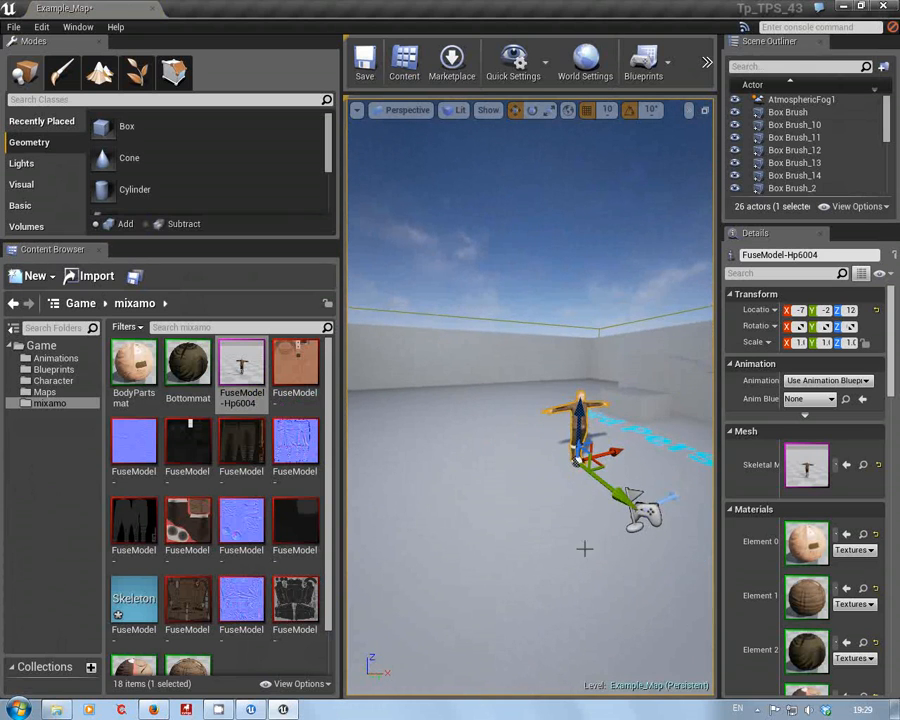
Place the HeroTPP skeletal mesh from the Character folder beside the Fuse character and compare the two figures
left_click(30, 384)
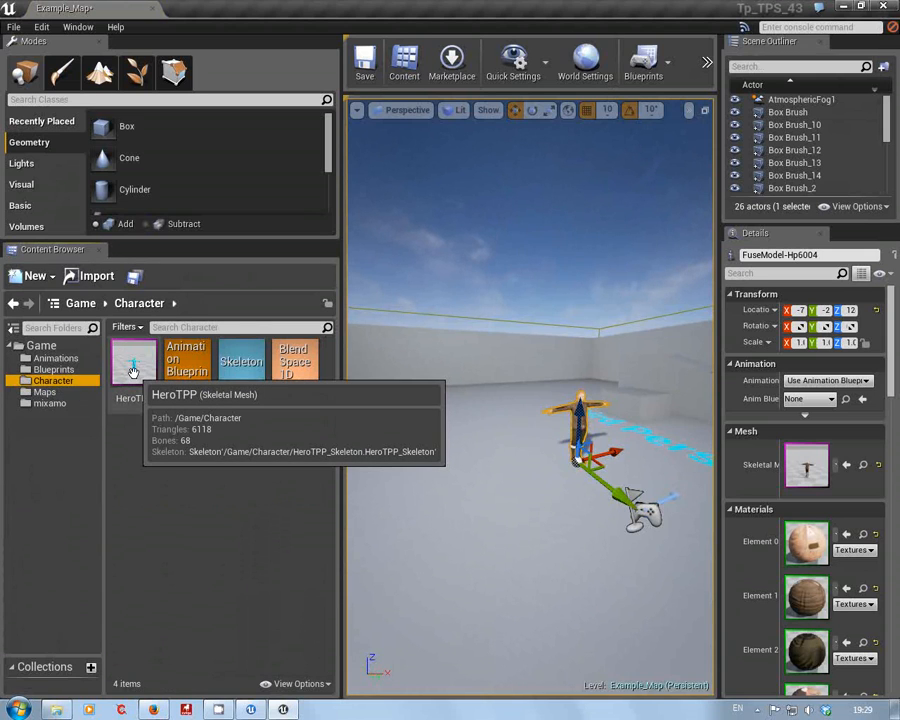
left_click(133, 370)
left_click_drag(133, 372, 489, 493)
mouse_move(489, 493)
right_mouse_down()
mouse_move(508, 504)
mouse_move(536, 502)
mouse_move(497, 500)
right_mouse_up()
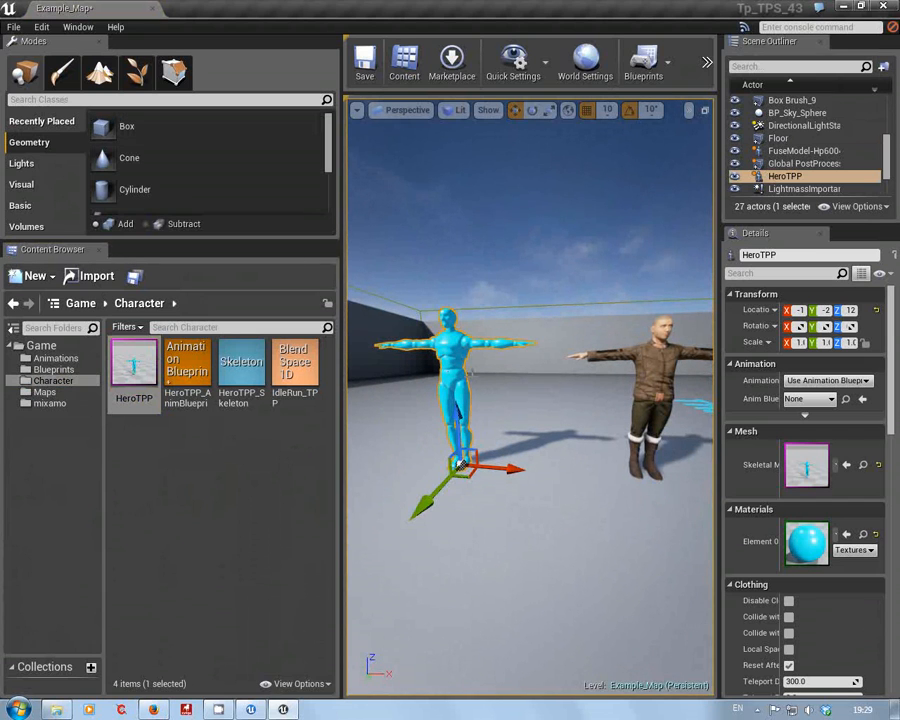
mouse_move(639, 489)
right_mouse_down()
mouse_move(630, 490)
mouse_move(670, 490)
mouse_move(630, 490)
right_mouse_up()
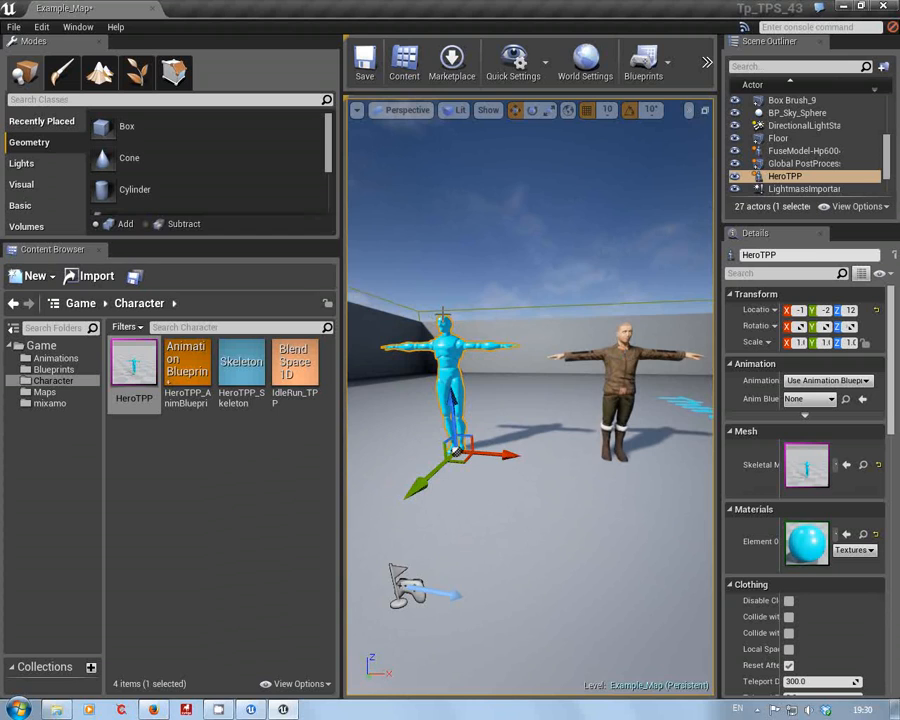
Measure the HeroTPP and Fuse characters' heights in the orthographic front view, and return to the perspective view
middle_click_drag(443, 316, 388, 97)
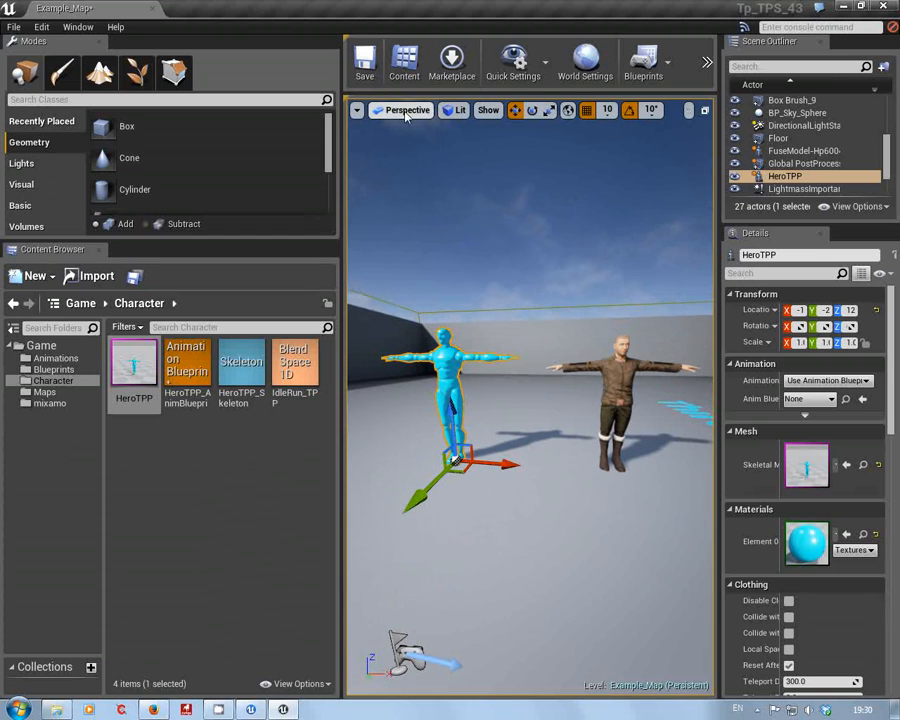
left_click(402, 110)
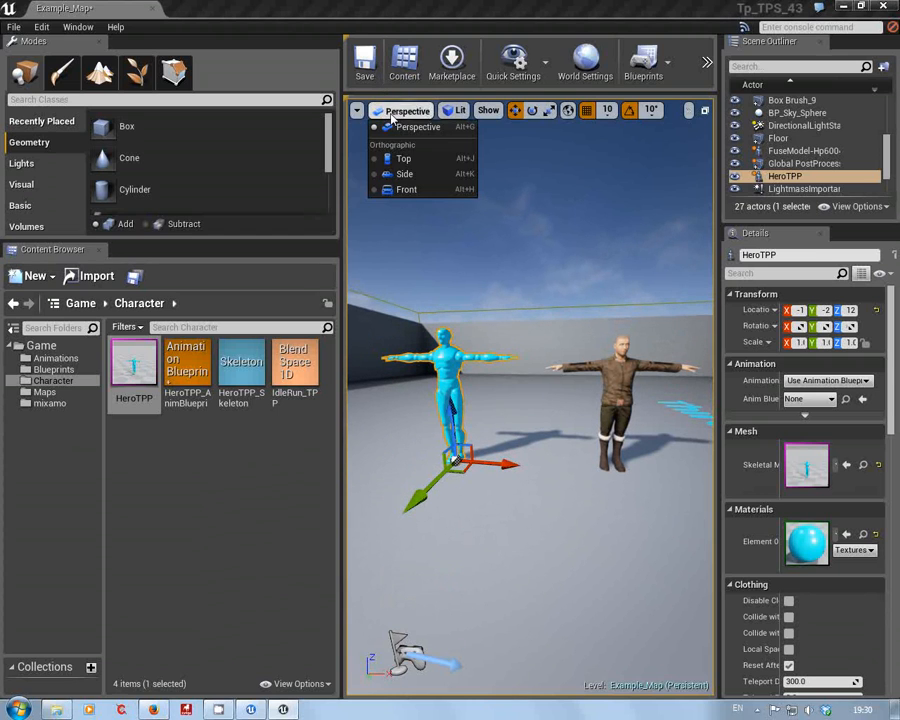
left_click(406, 189)
scroll(415, 388, "up", 2)
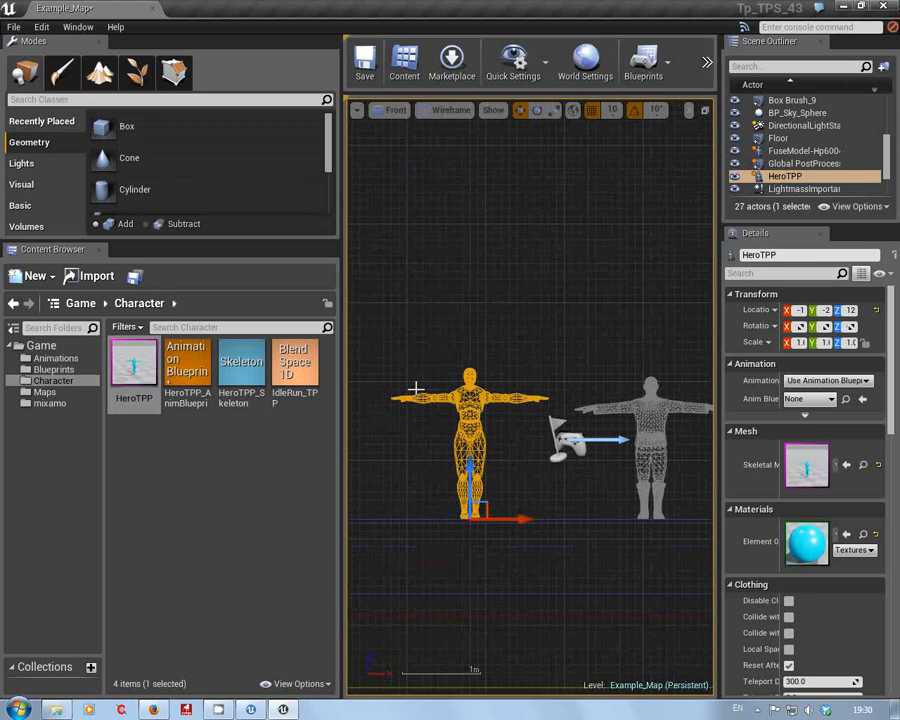
middle_click_drag(470, 368, 472, 524)
middle_click_drag(652, 424, 651, 519)
left_click(396, 112)
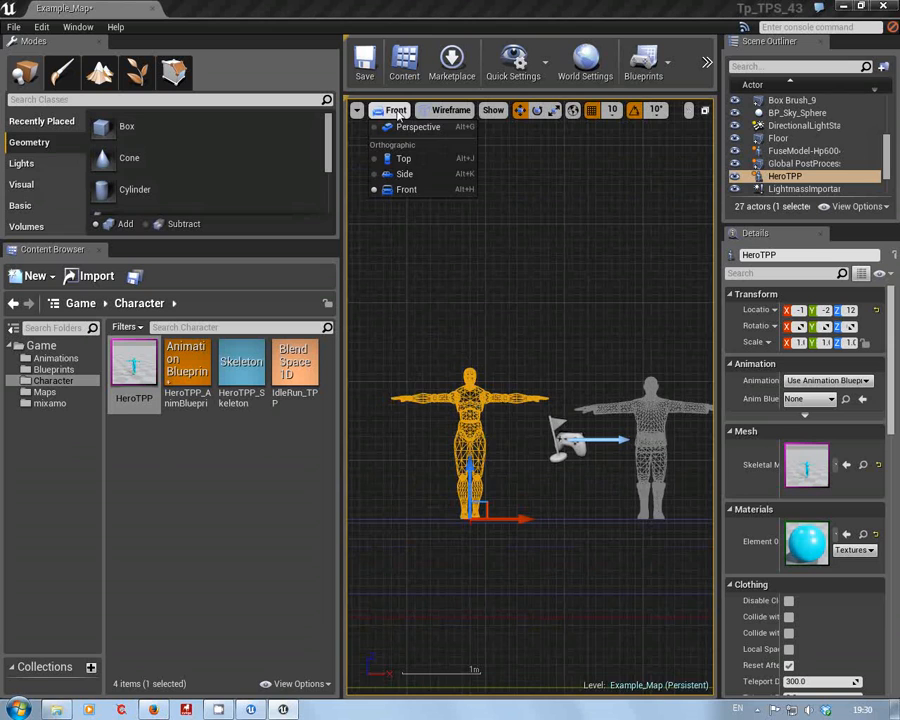
left_click(412, 130)
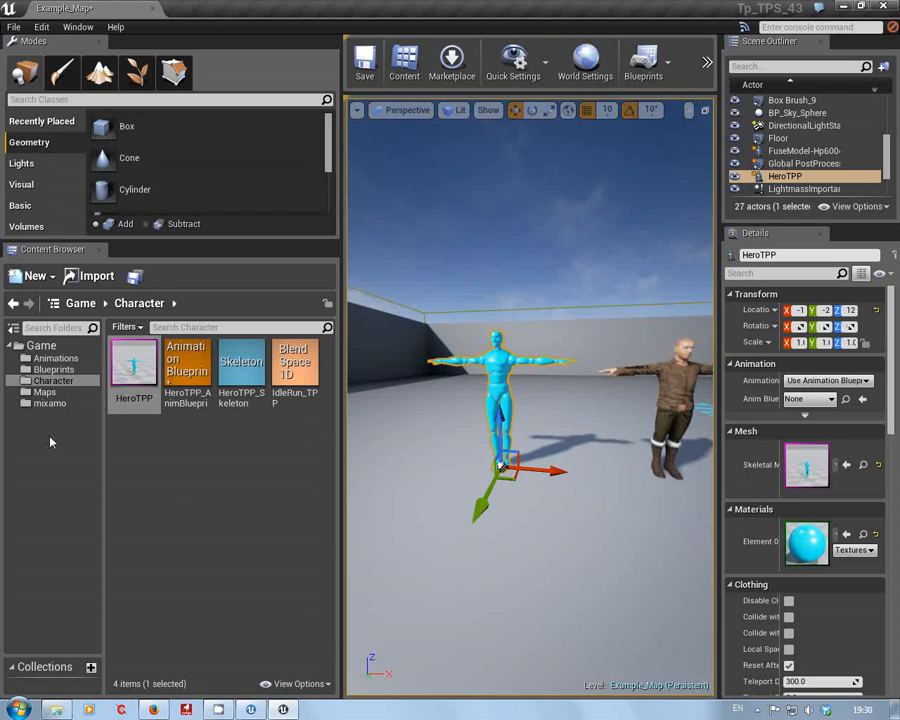
Create a folder named anim inside the mixamo content folder and open it
left_click(48, 403)
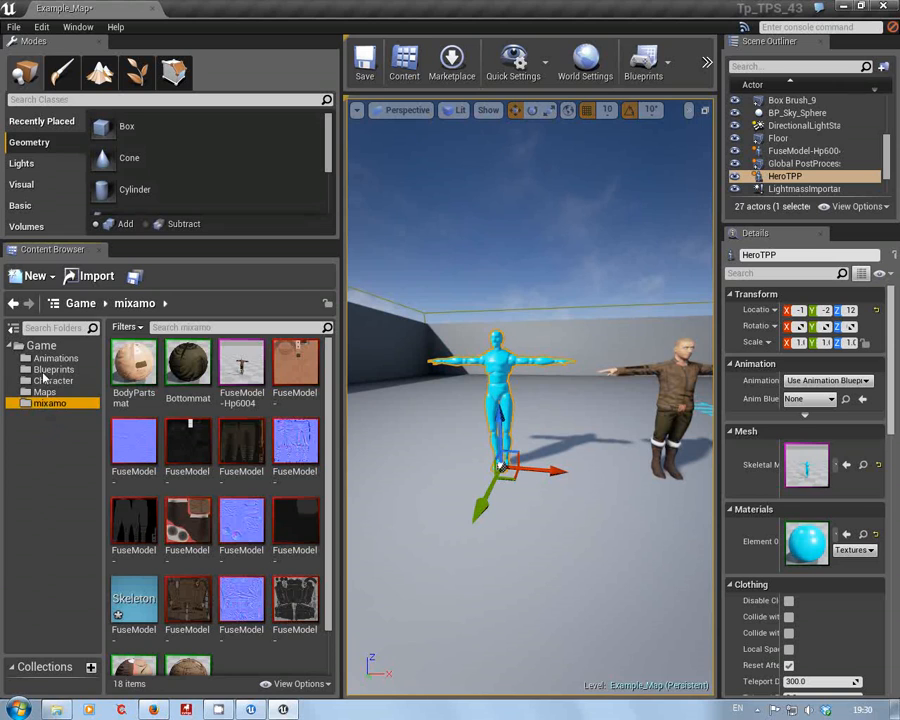
left_click(36, 278)
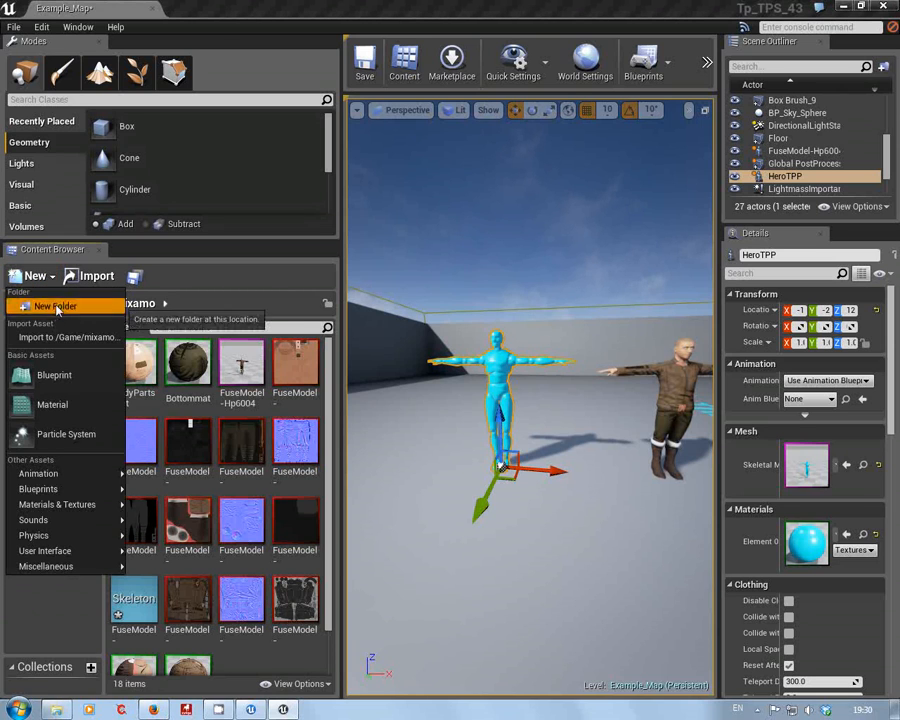
left_click(50, 305)
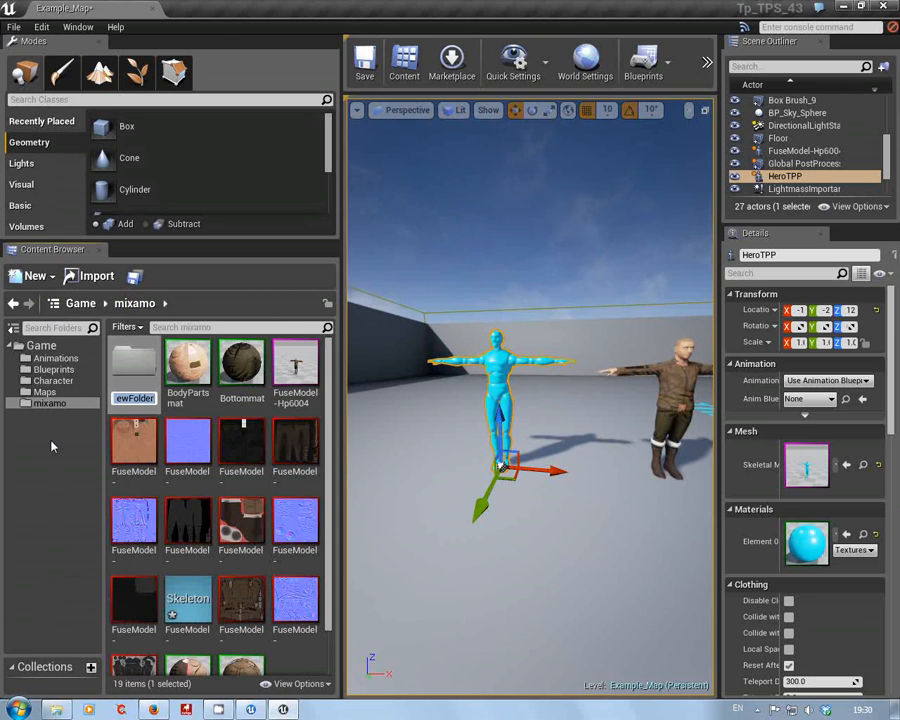
type("anim")
key("Return")
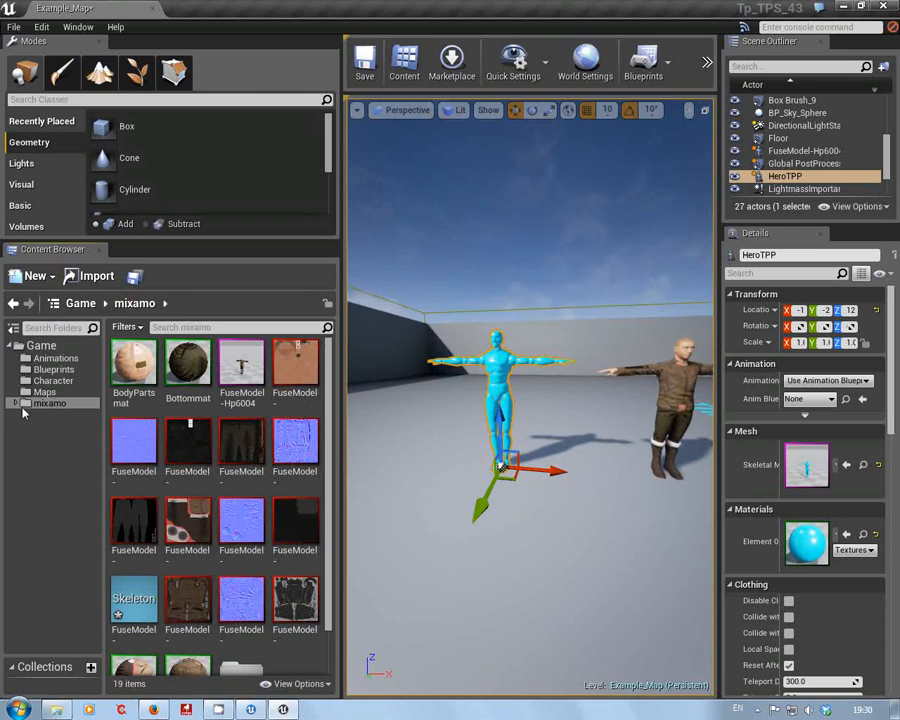
left_click(16, 403)
left_click(48, 414)
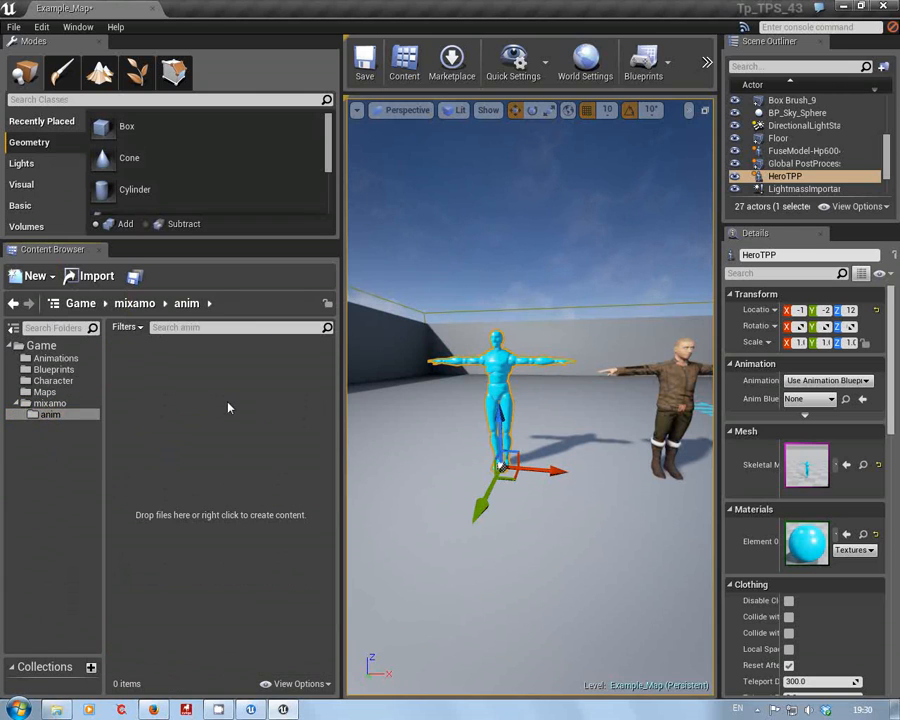
Start an import into the anim folder with all Locomotion_Pack animation FBX files from FuseModel-Hp6004@idle to FuseModel-Hp6004@walking, leaving out the base model file
right_click(207, 393)
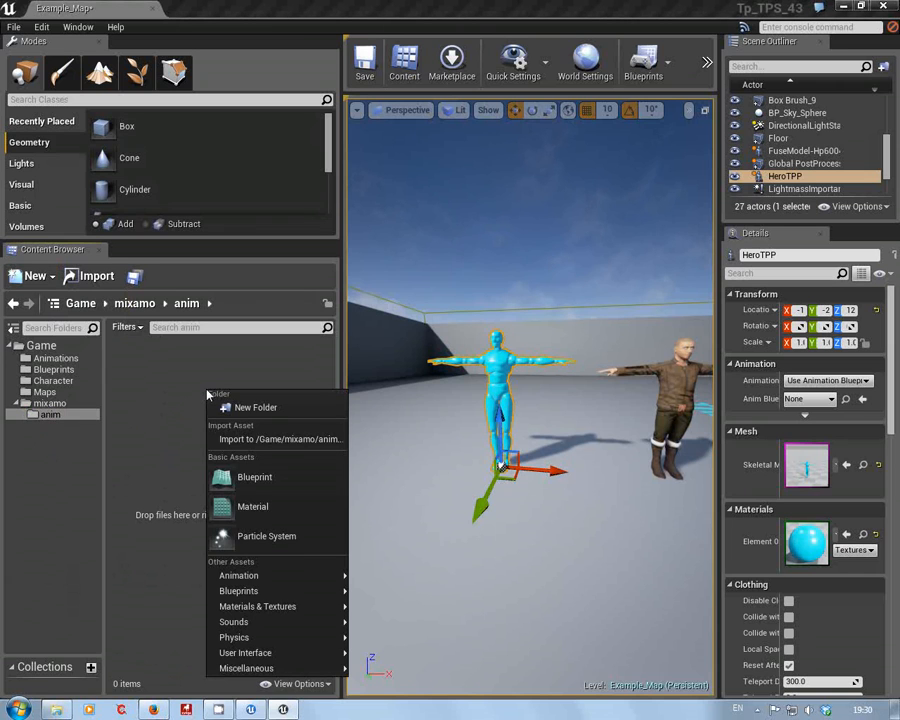
left_click(266, 439)
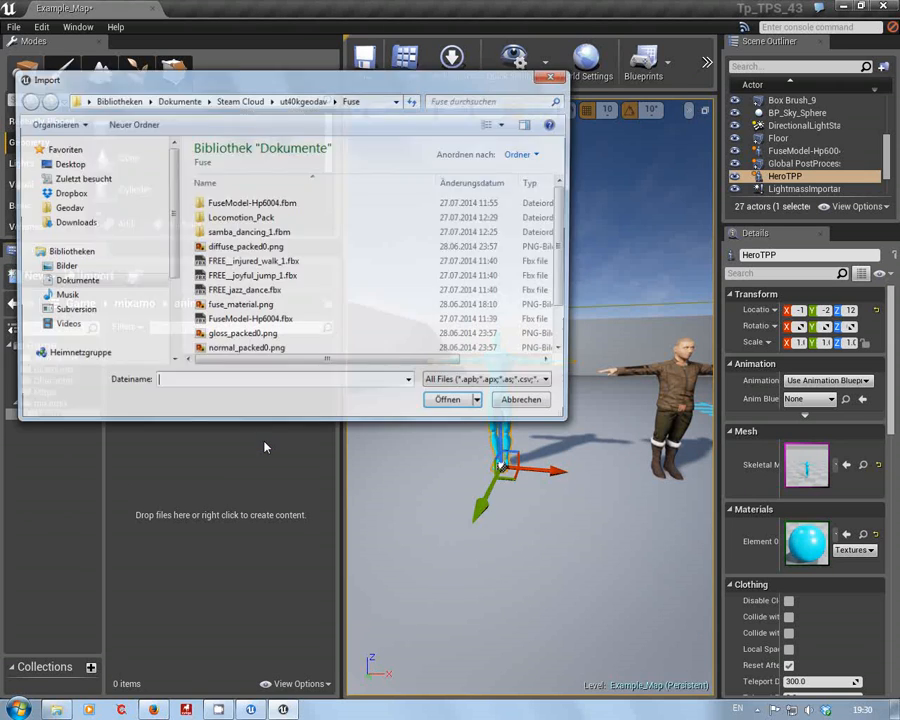
double_click(248, 220)
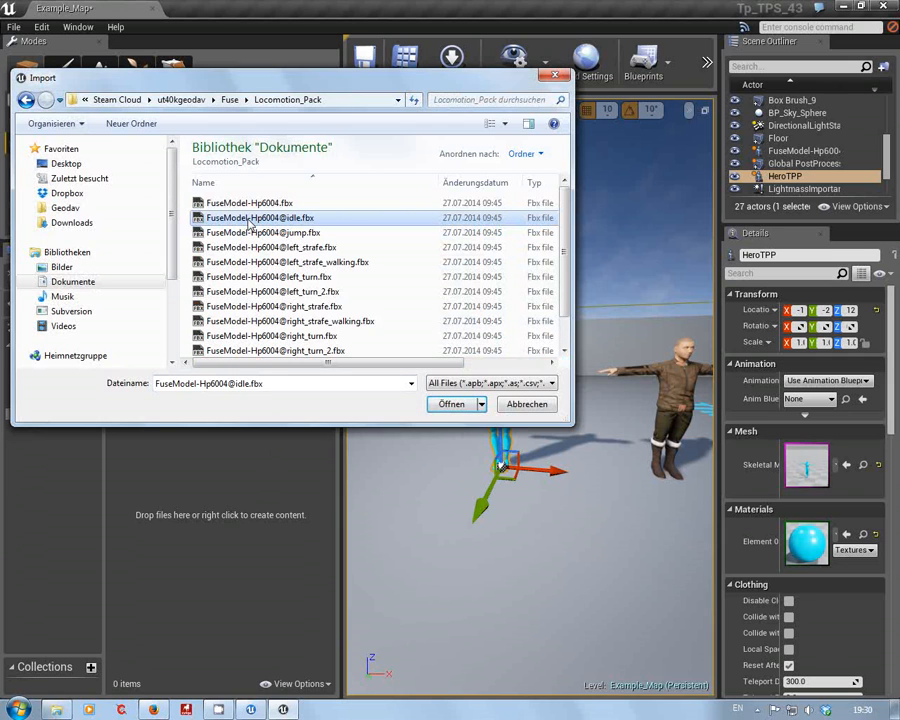
left_click(288, 203)
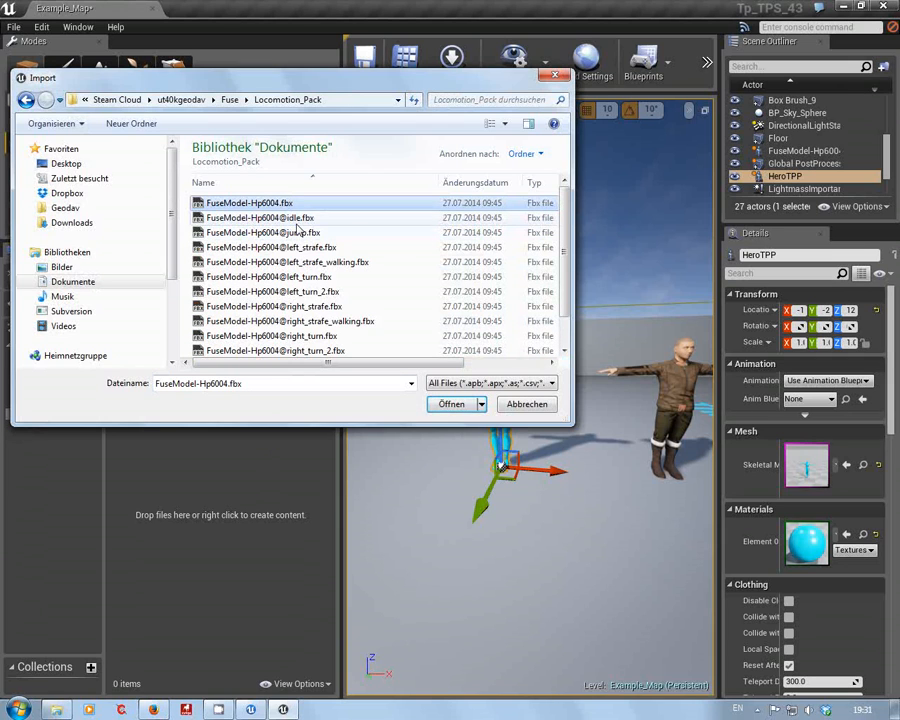
left_click(309, 219)
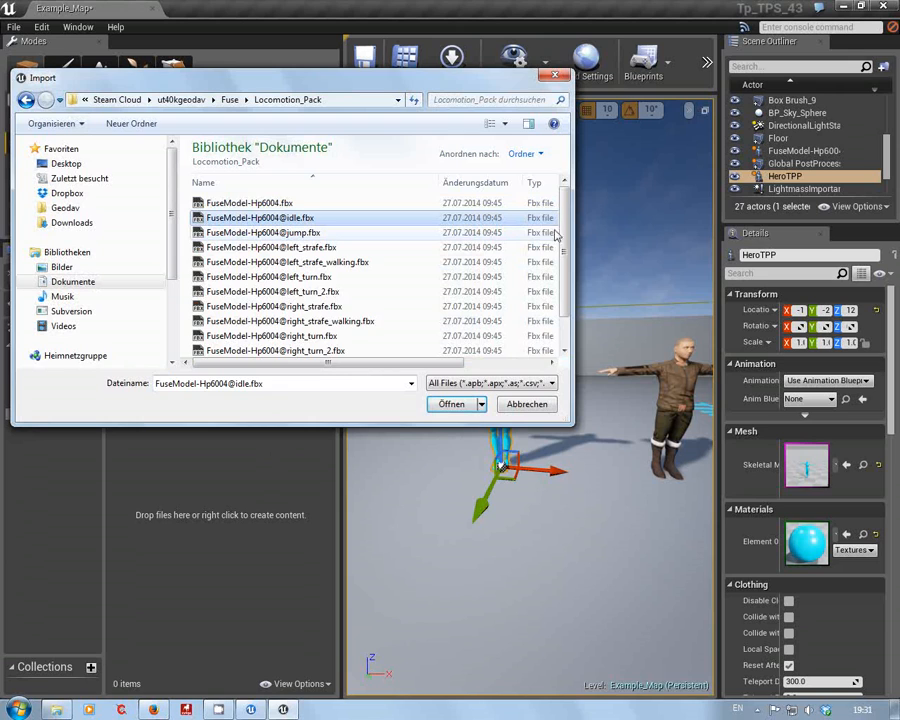
scroll(563, 307, "down", 1)
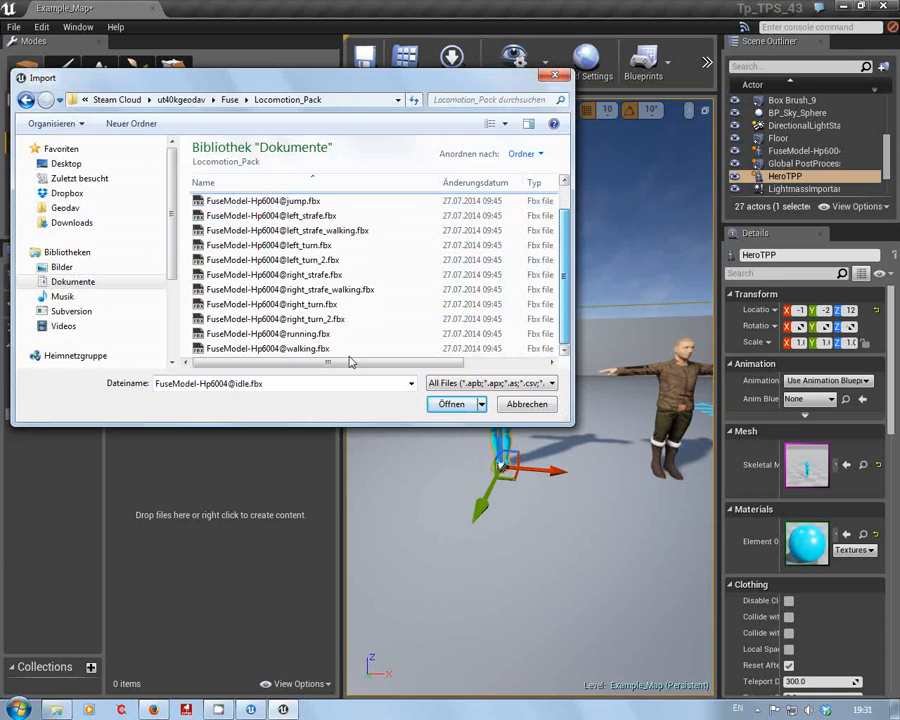
left_click(306, 350, "shift")
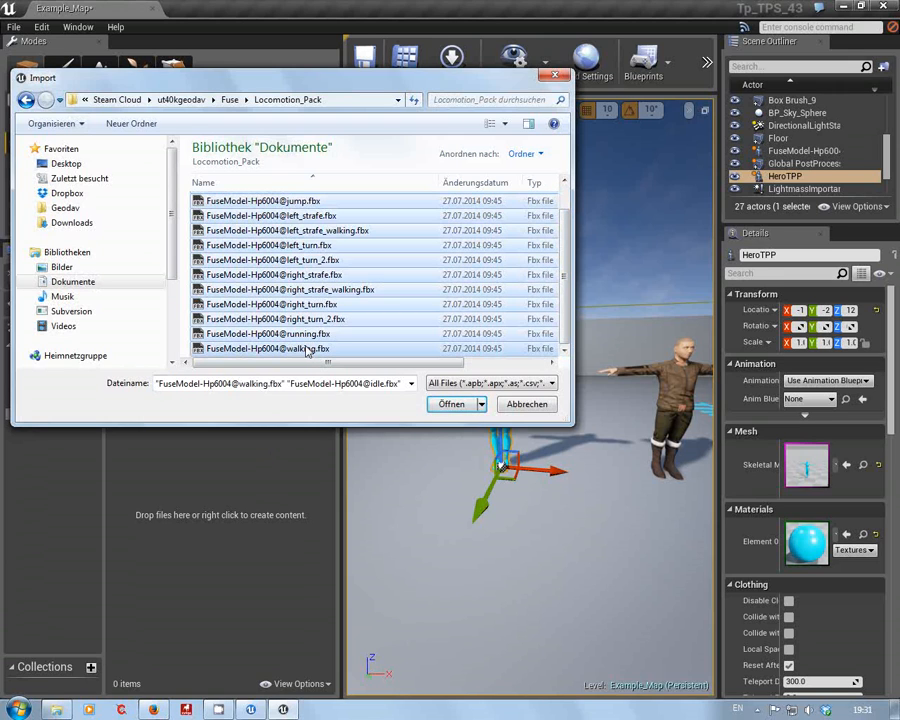
left_click(451, 404)
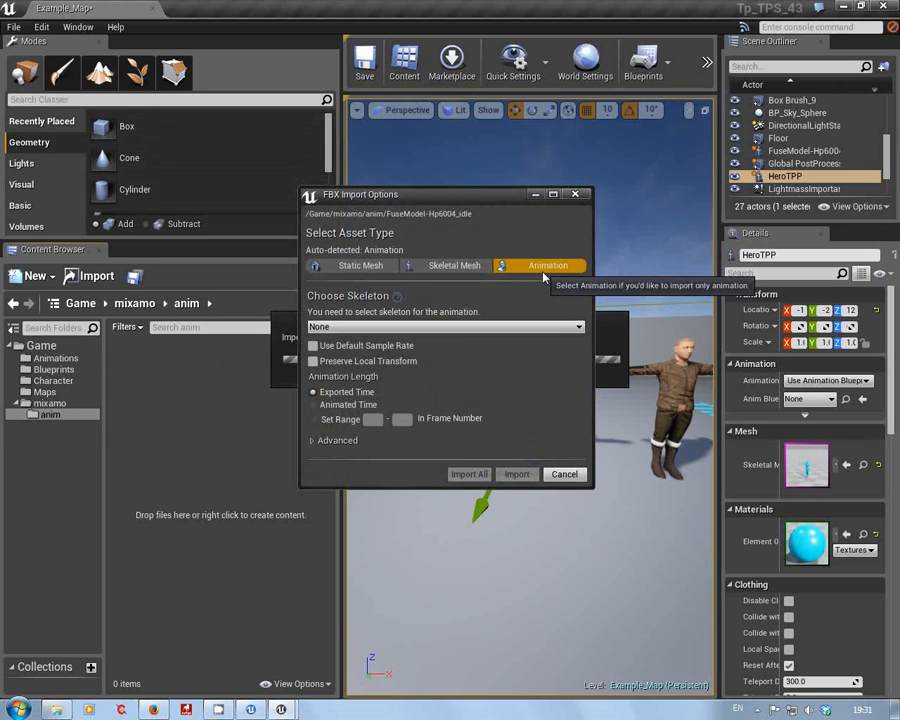
Import all the selected files as animations on FuseModel-Hp6004_Skeleton, keeping Exported Time as the animation length
left_click(507, 334)
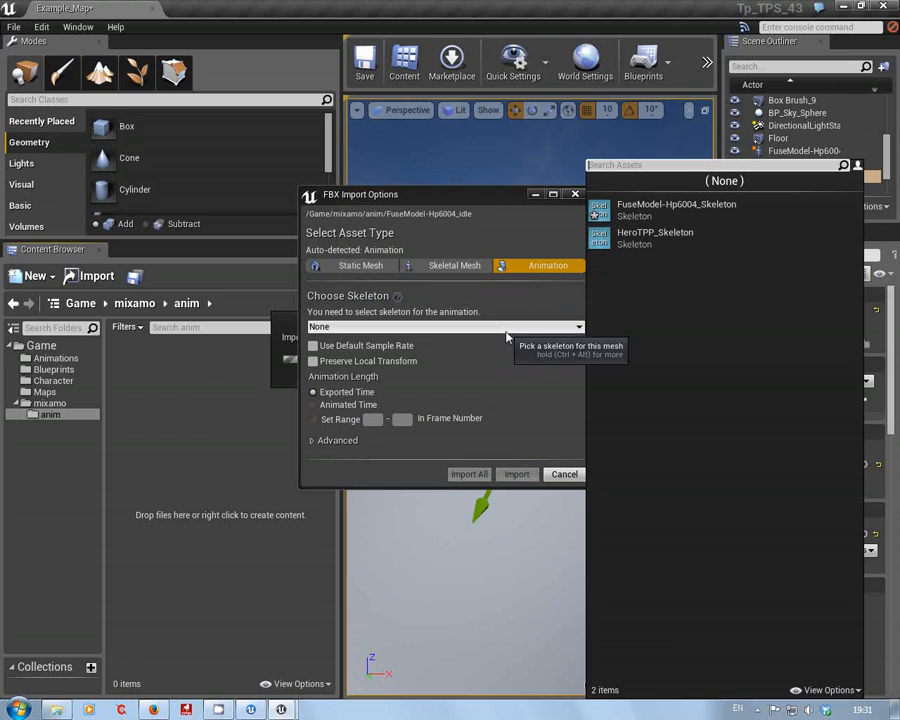
left_click(675, 213)
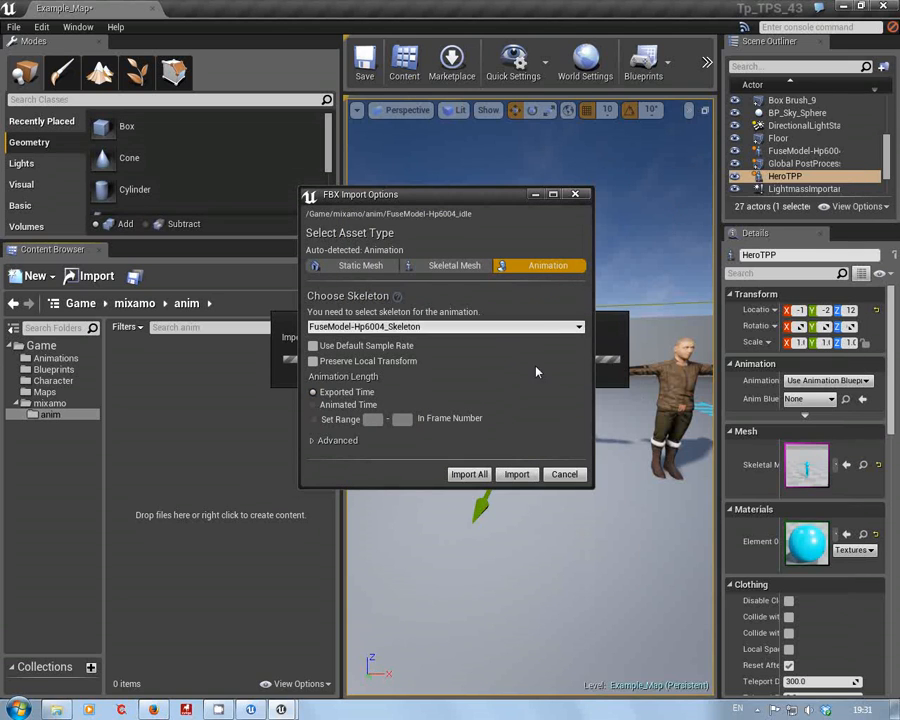
left_click(313, 441)
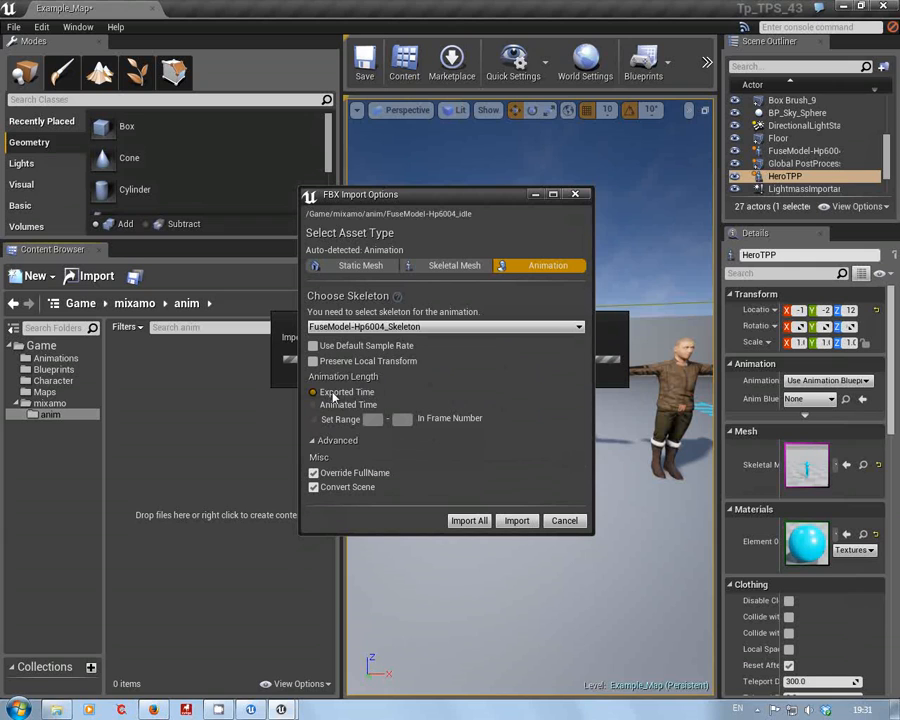
left_click(517, 520)
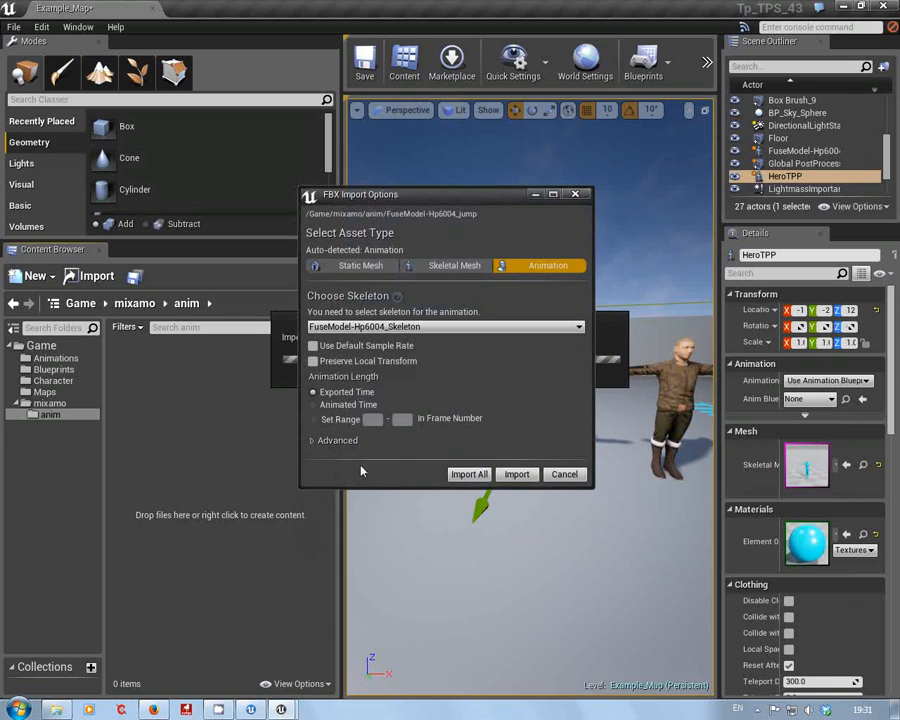
left_click(471, 475)
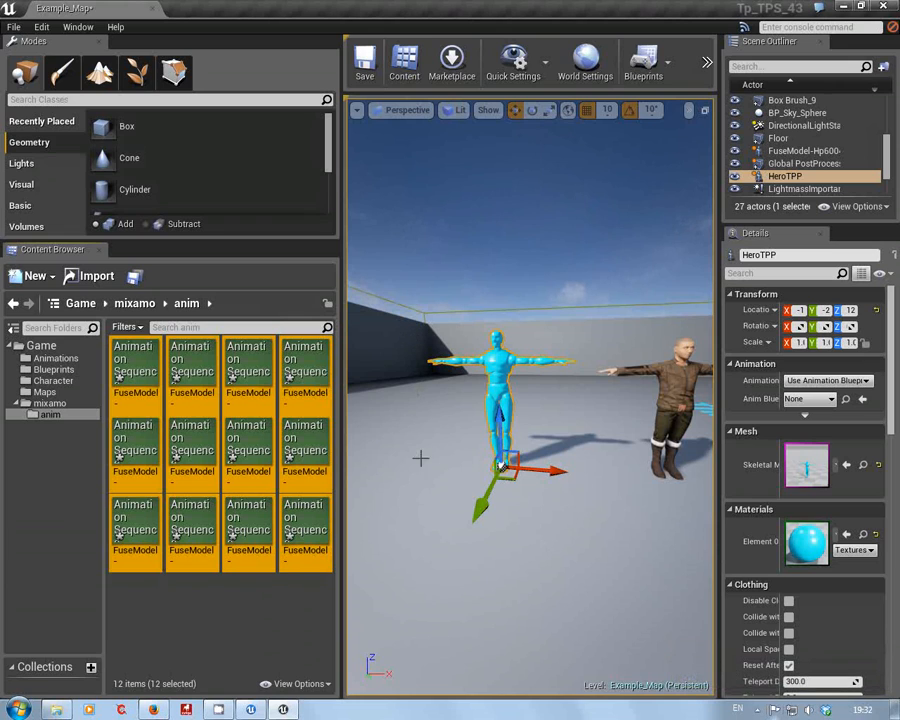
left_click(343, 416)
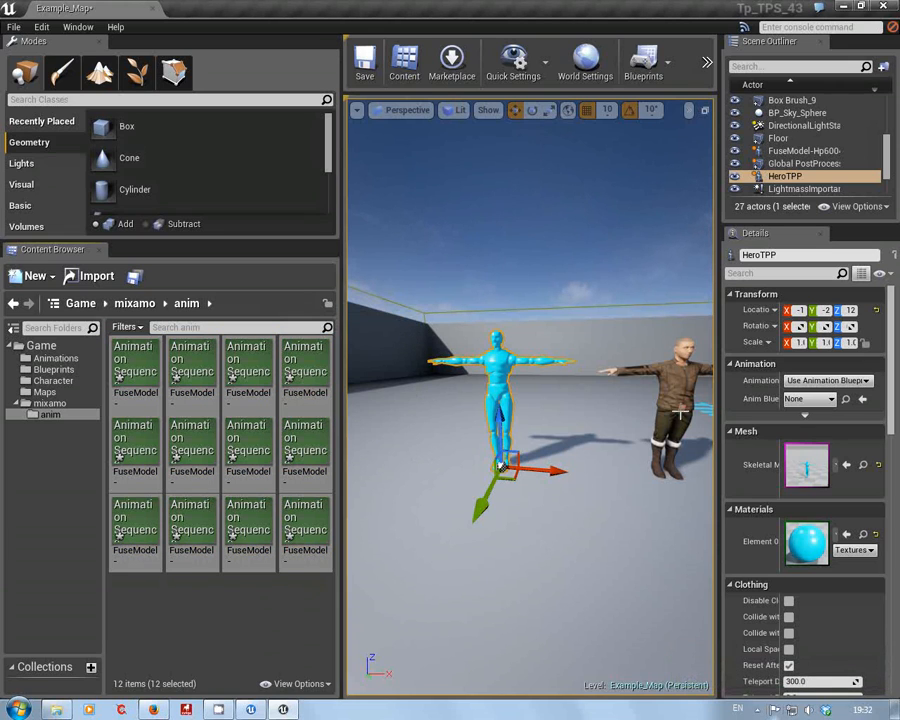
Open the FuseModel-Hp6004 skeletal mesh from the mixamo folder for editing and widen the Asset Browser
left_click(50, 404)
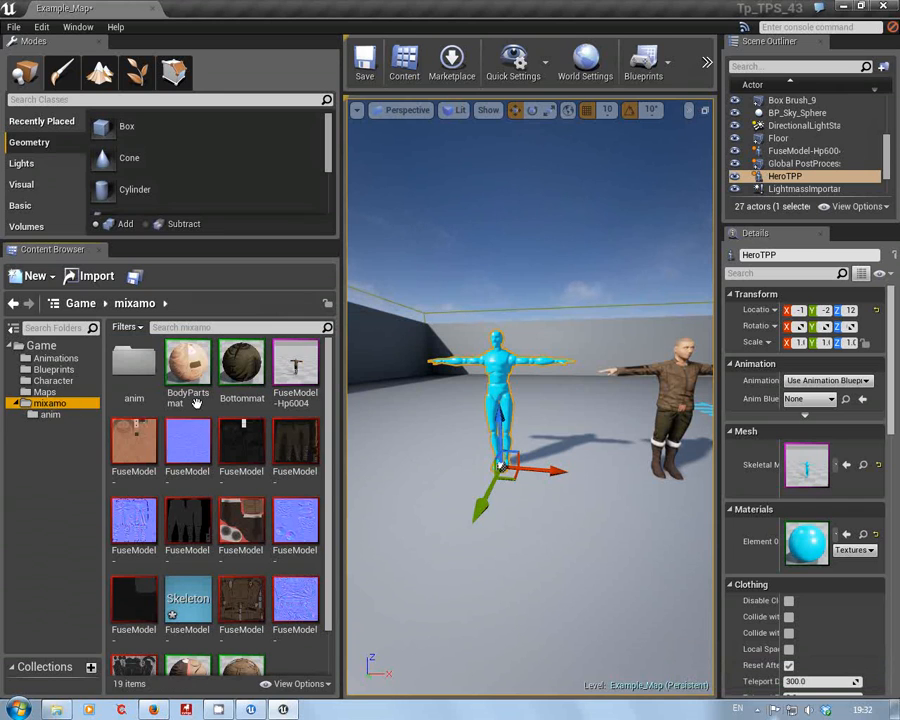
left_click(297, 373)
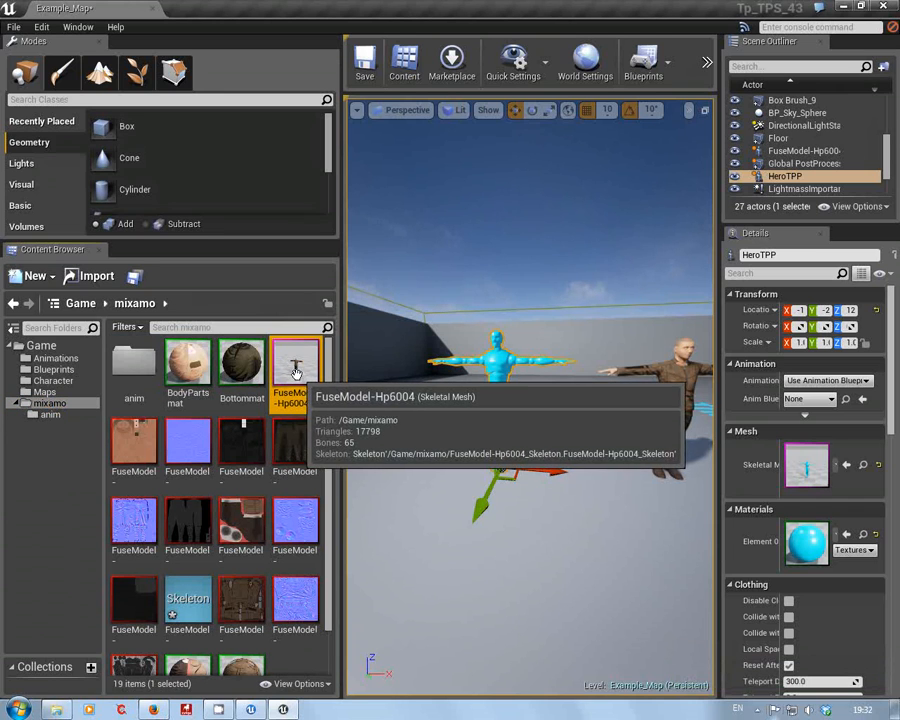
right_click(297, 373)
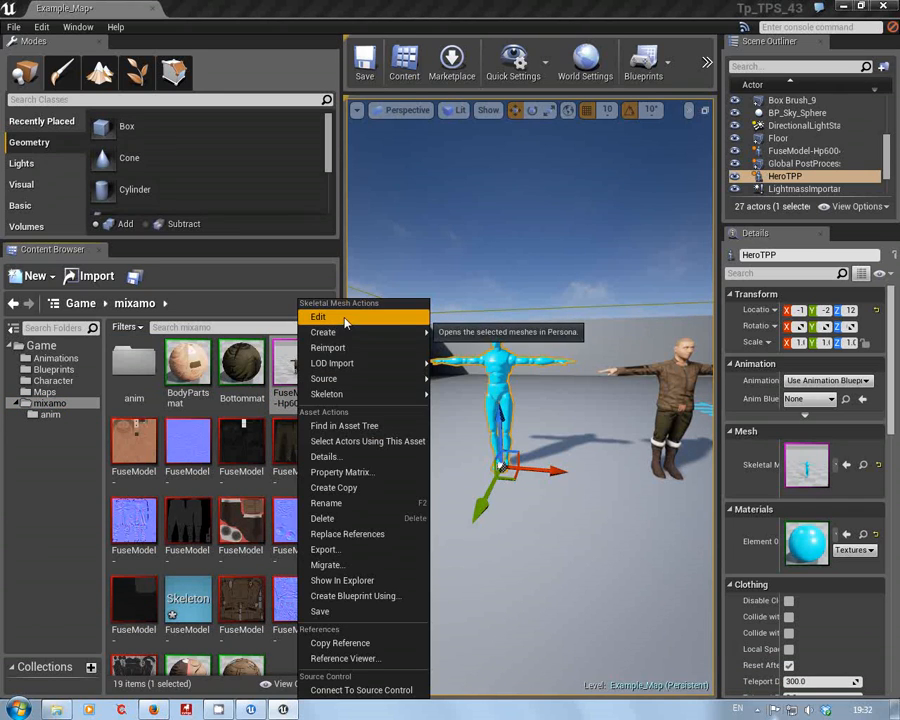
left_click(317, 316)
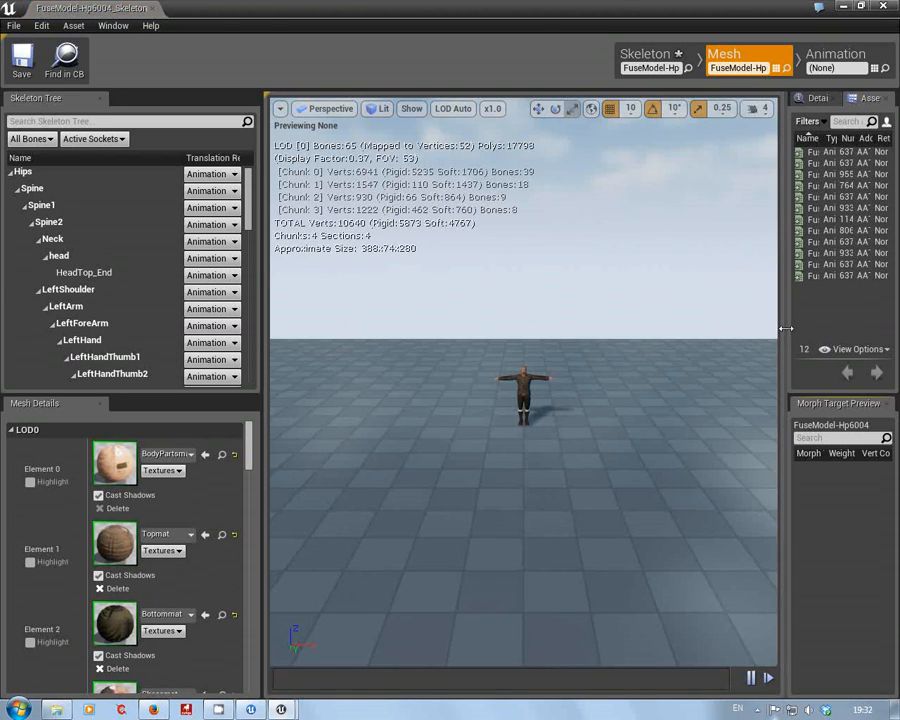
left_click_drag(785, 326, 600, 337)
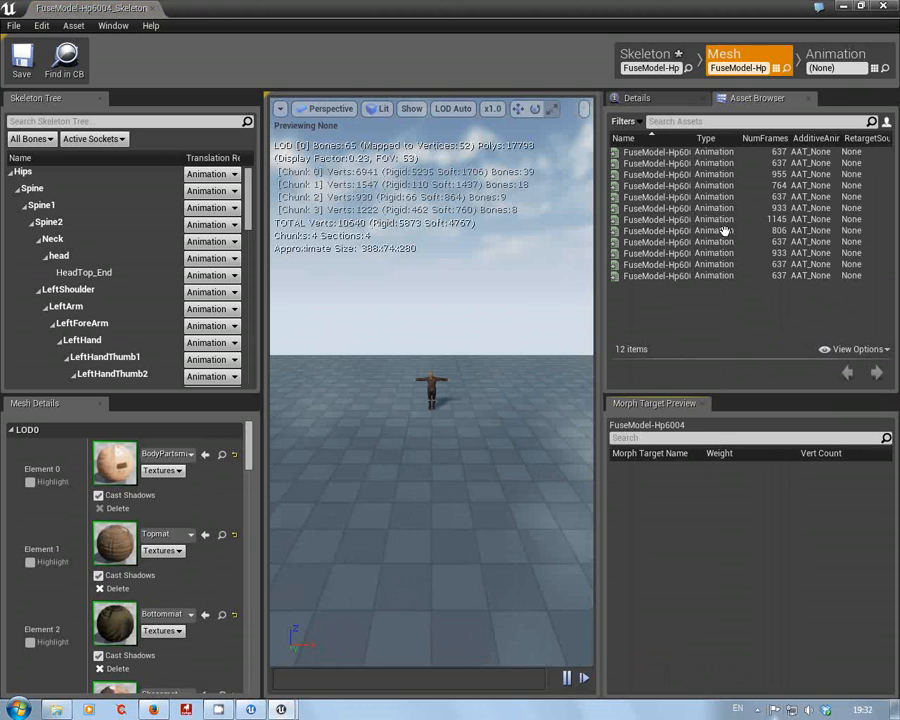
Examine the Fuse character up close in the mesh preview
right_click_drag(418, 458, 431, 430)
left_click_drag(431, 430, 418, 345)
right_click_drag(418, 345, 430, 400)
left_click_drag(430, 400, 484, 472)
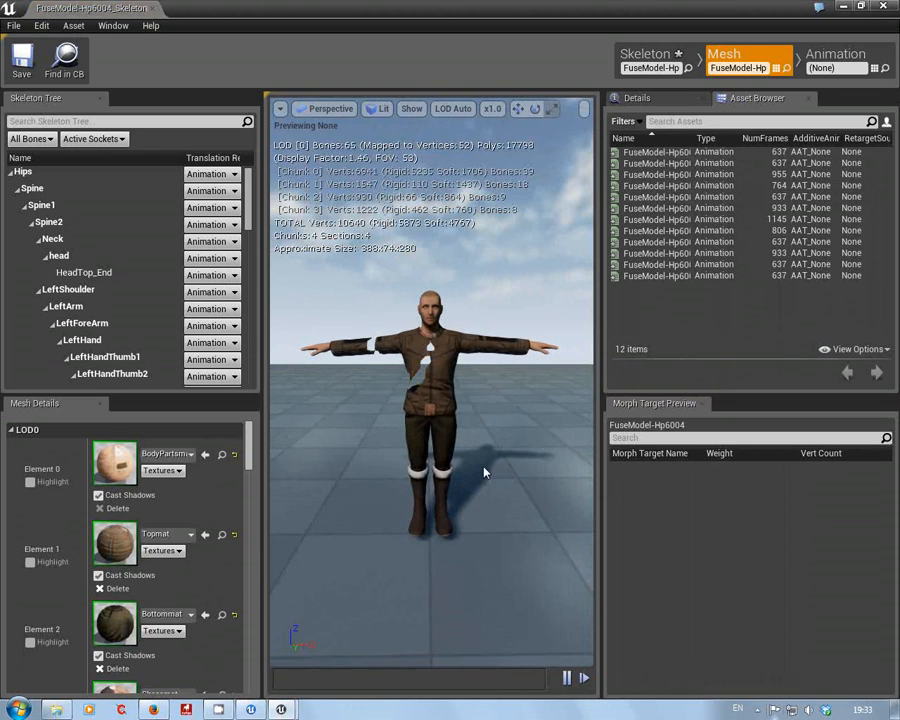
left_click_drag(442, 518, 473, 700)
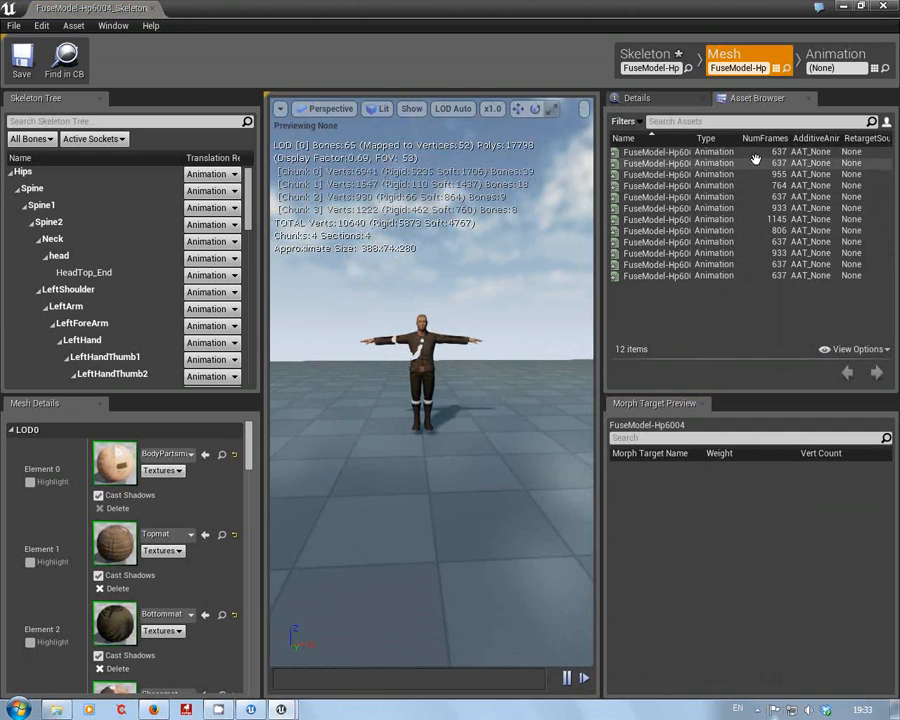
Widen the Asset Browser and its Type column further and narrow the Skeleton Tree so the animation list is readable
left_click_drag(603, 186, 497, 195)
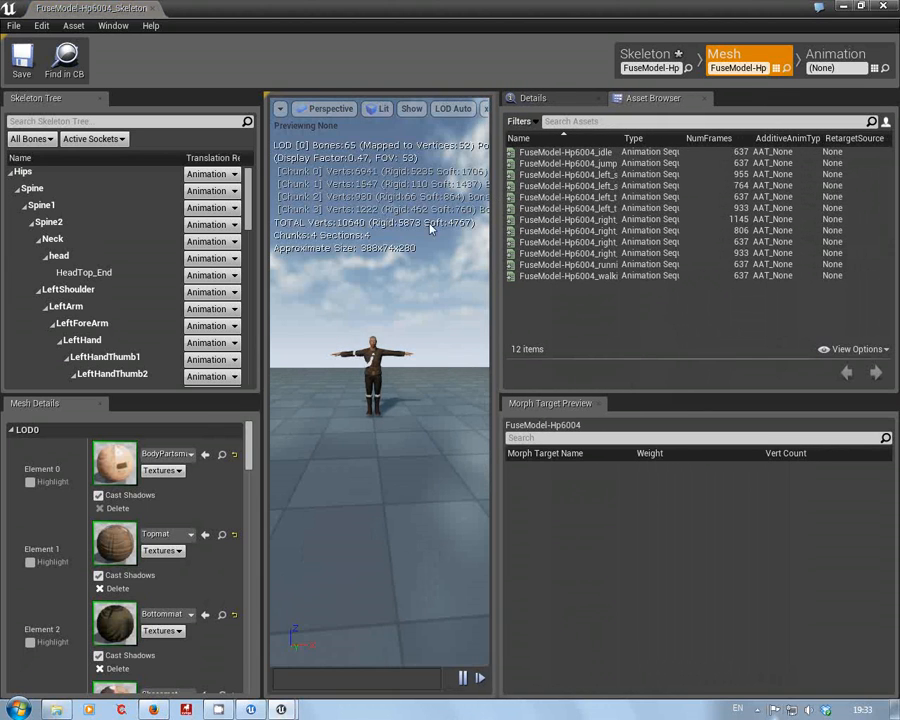
left_click_drag(265, 262, 151, 270)
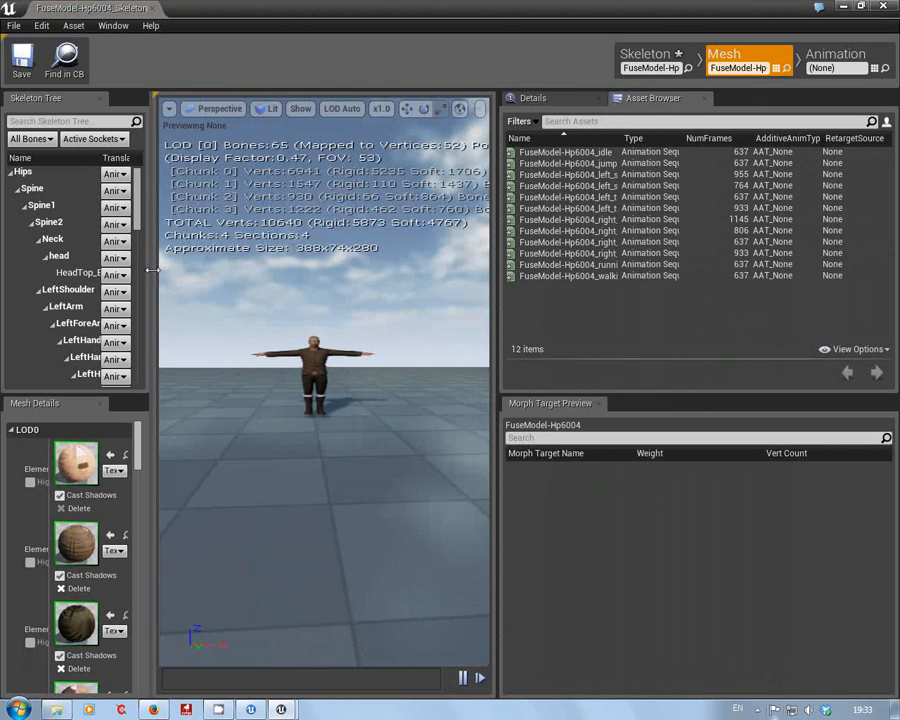
left_click_drag(497, 296, 480, 296)
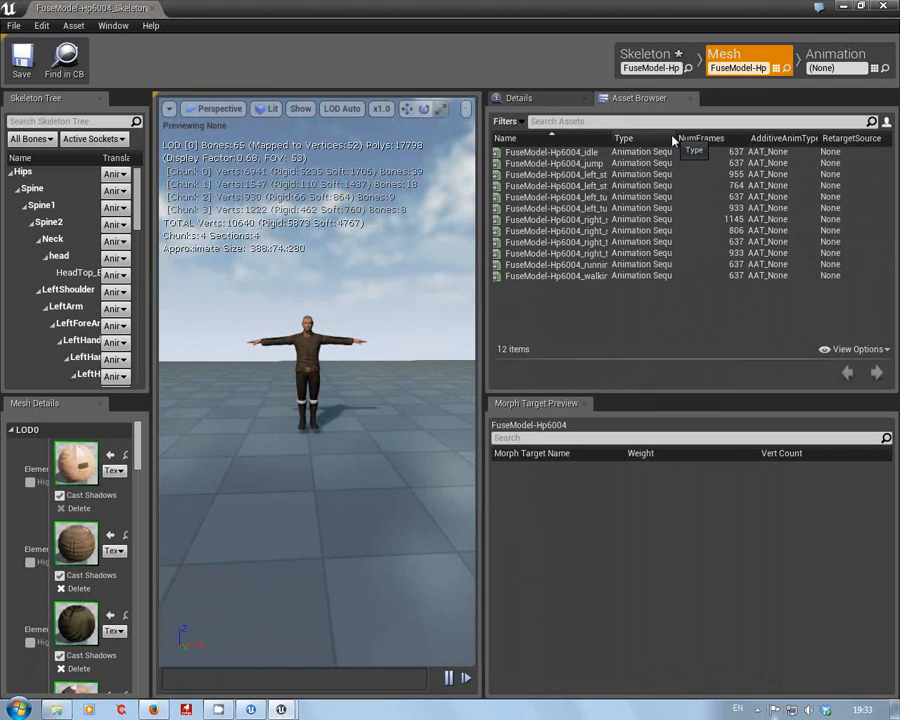
left_click_drag(674, 139, 699, 140)
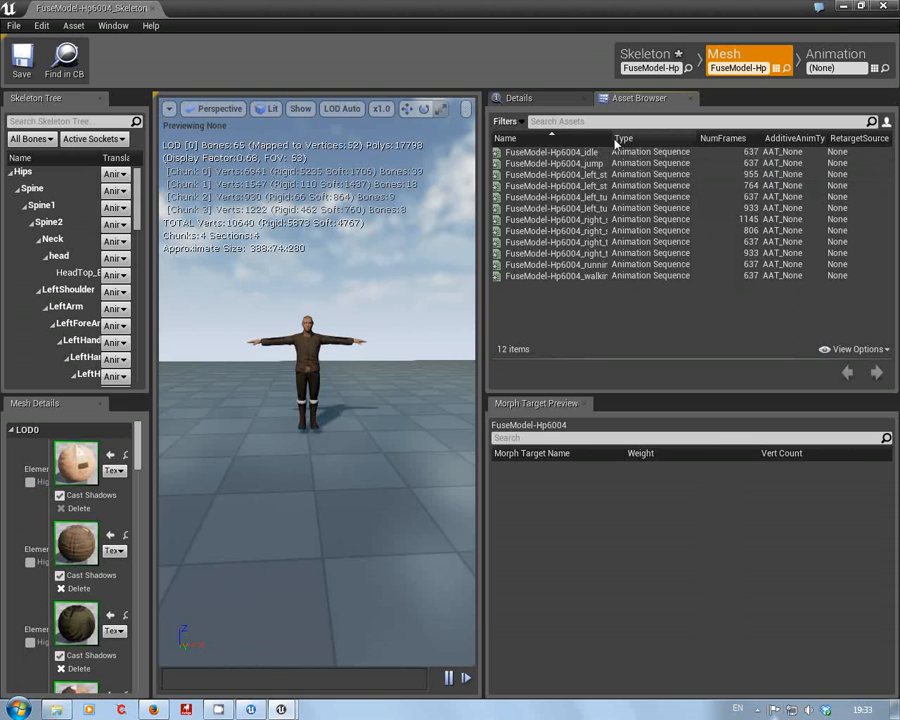
Widen the asset list's Name column, then preview the FuseModel-Hp6004_idle animation up close and rewind it to the first frame
left_click_drag(610, 137, 645, 137)
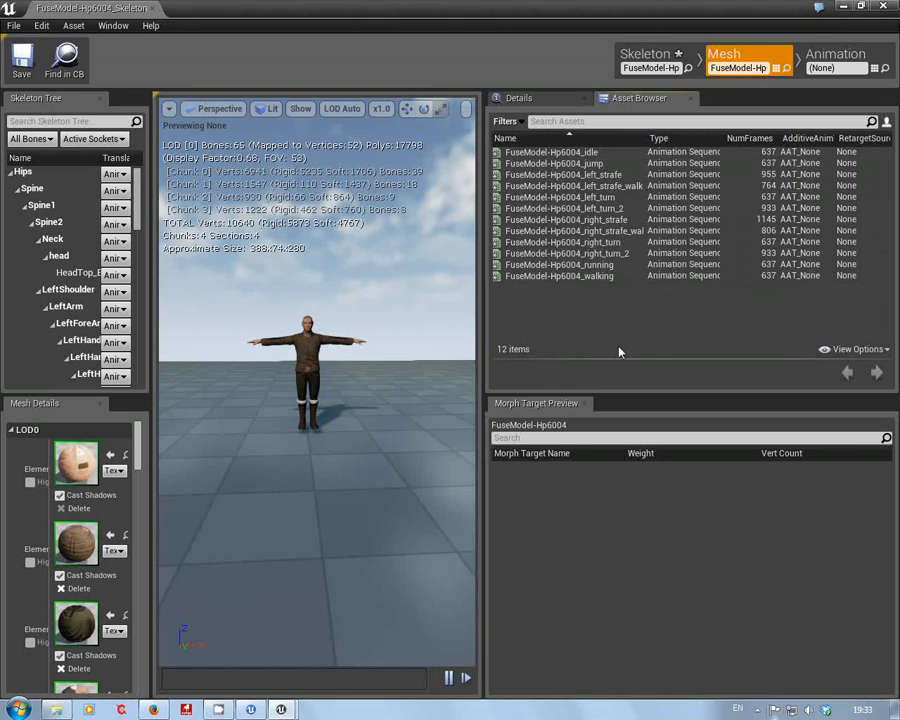
left_click(592, 152)
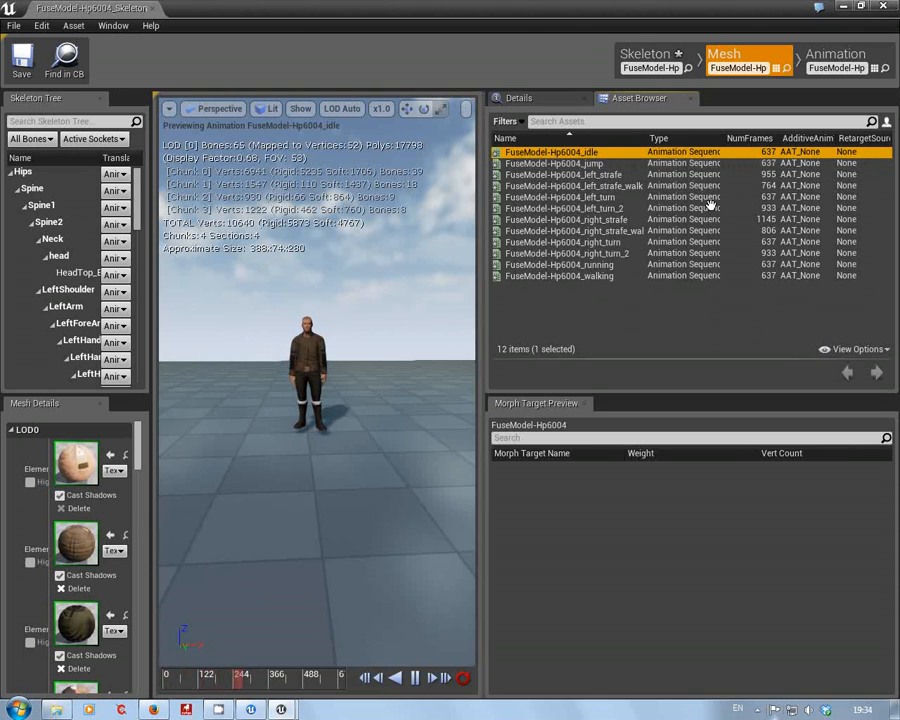
left_click_drag(309, 456, 304, 378)
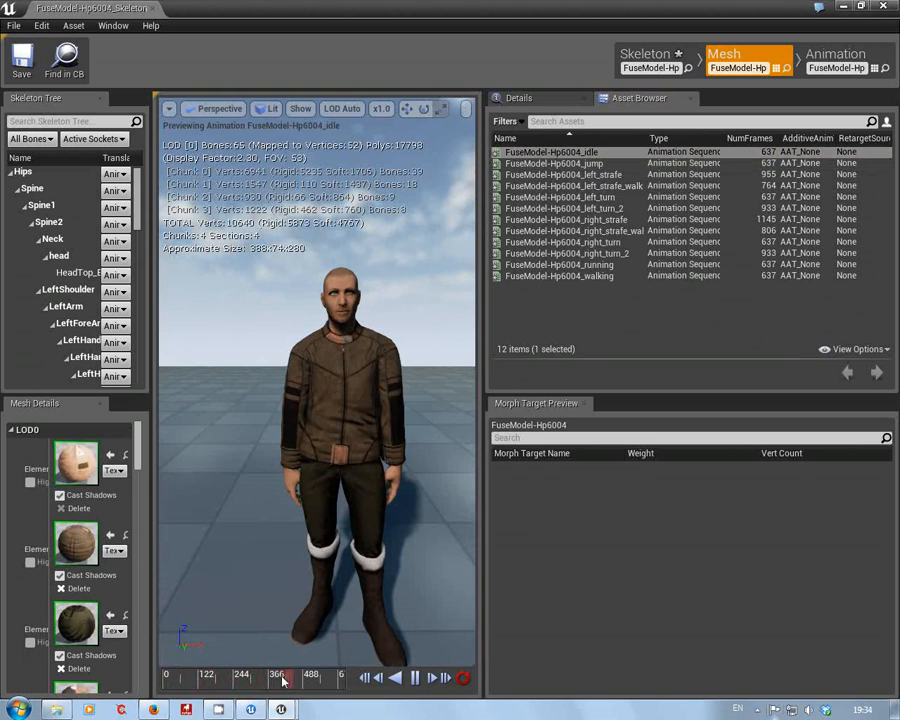
left_click_drag(284, 682, 157, 686)
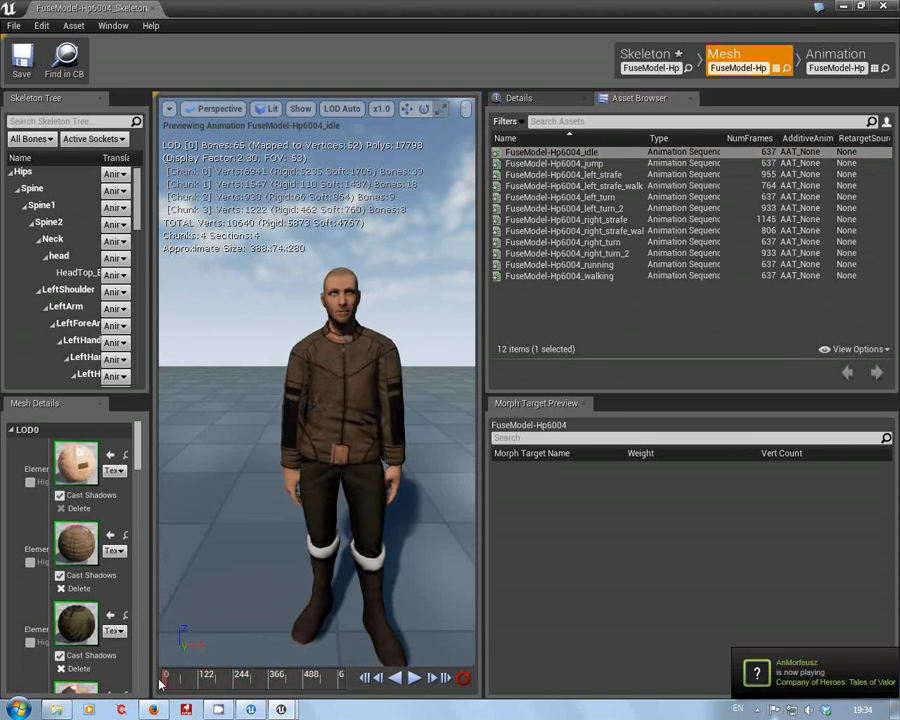
Play the FuseModel-Hp6004_jump animation in a widened viewport, scrub it back to the first frame and inspect the character
left_click(571, 164)
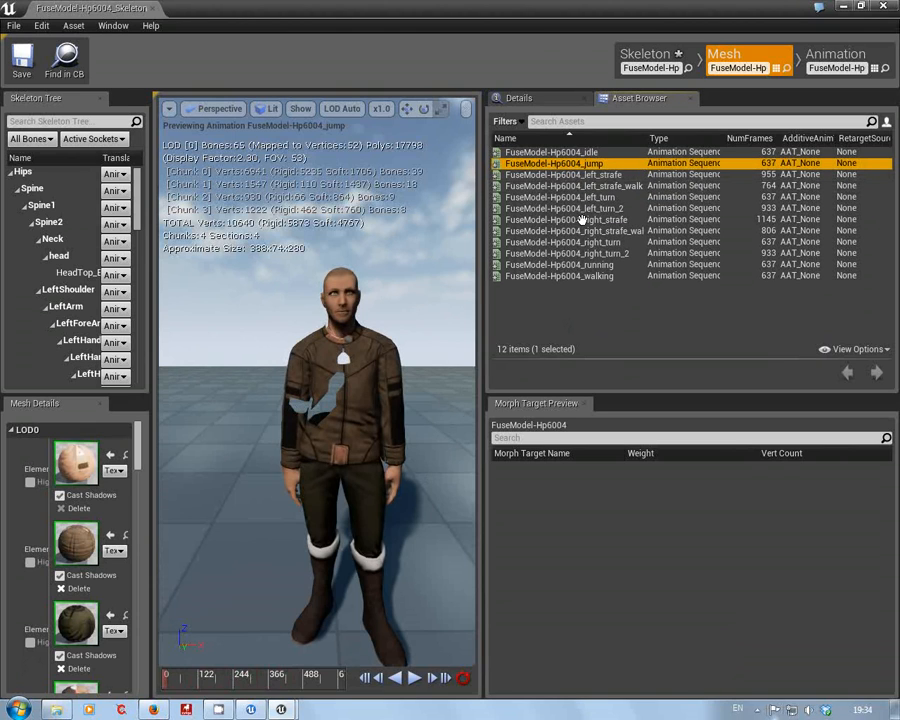
left_click(414, 678)
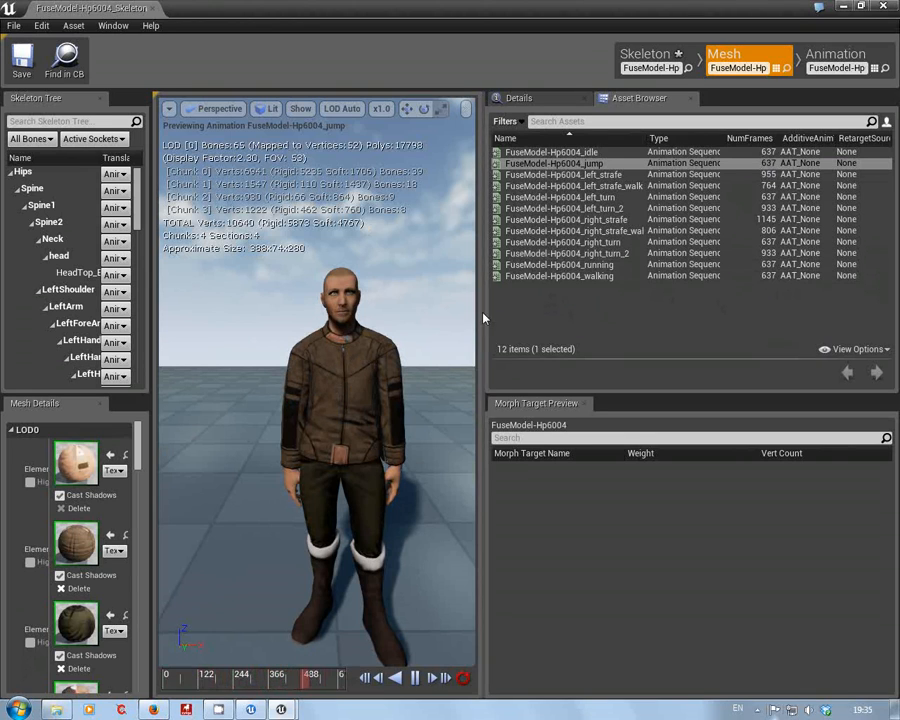
left_click_drag(483, 311, 619, 290)
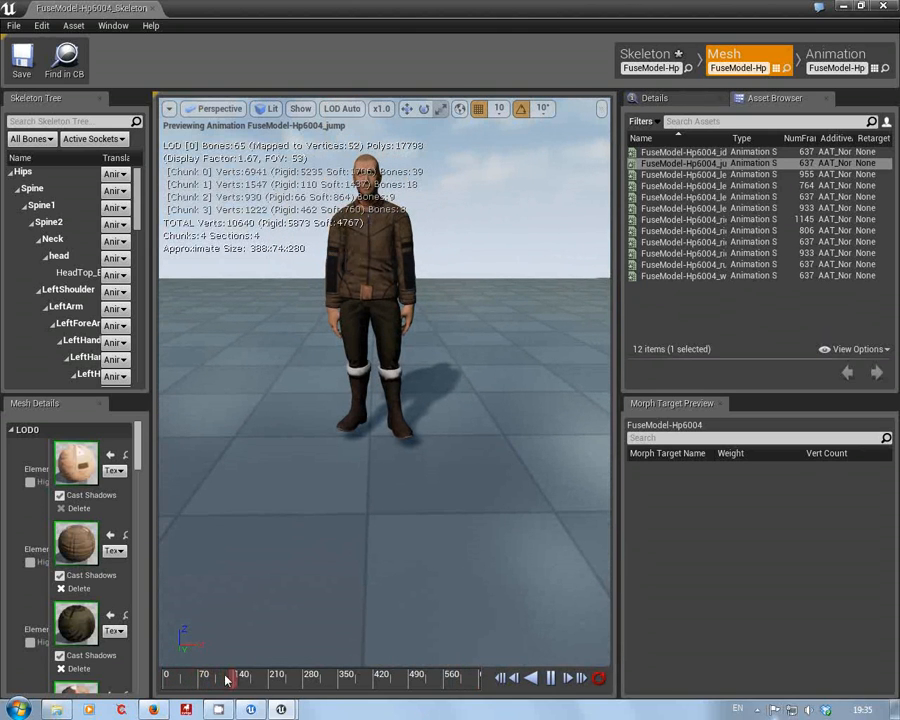
left_click_drag(243, 680, 205, 697)
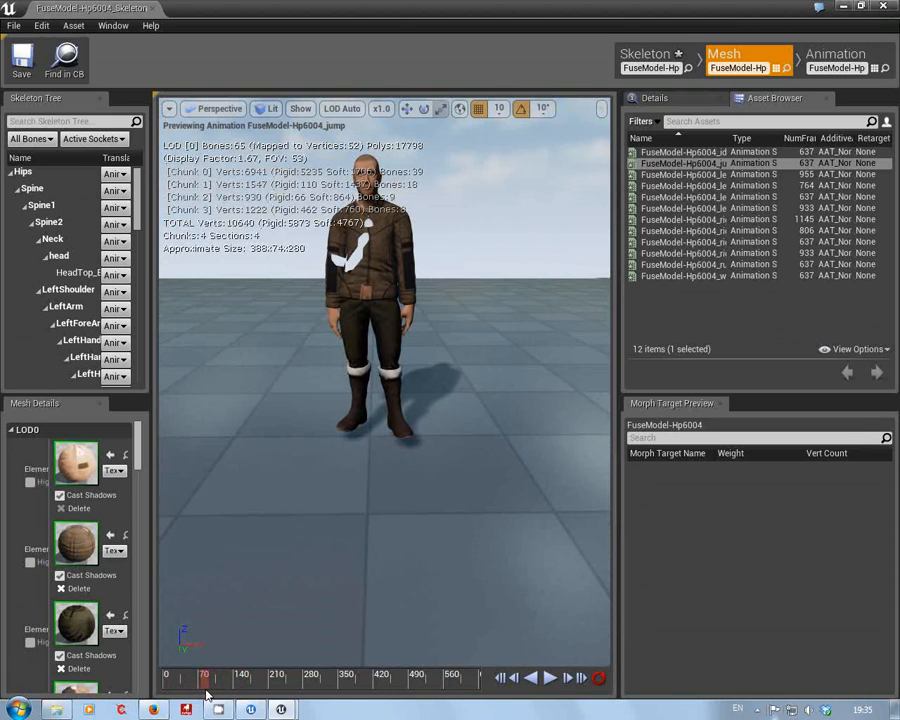
left_click_drag(206, 695, 146, 690)
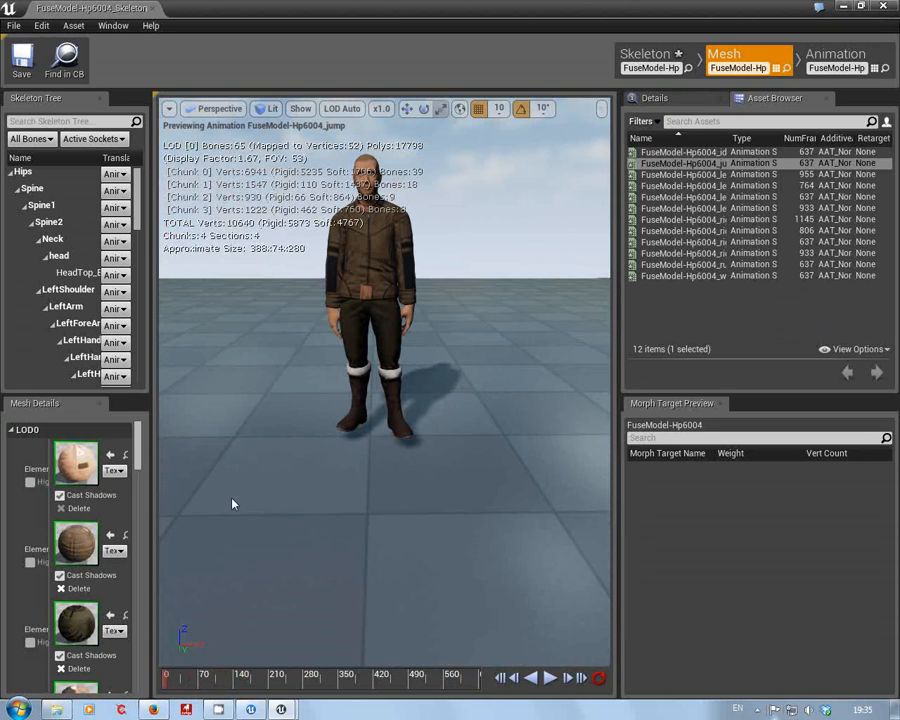
scroll(365, 366, "up", 5)
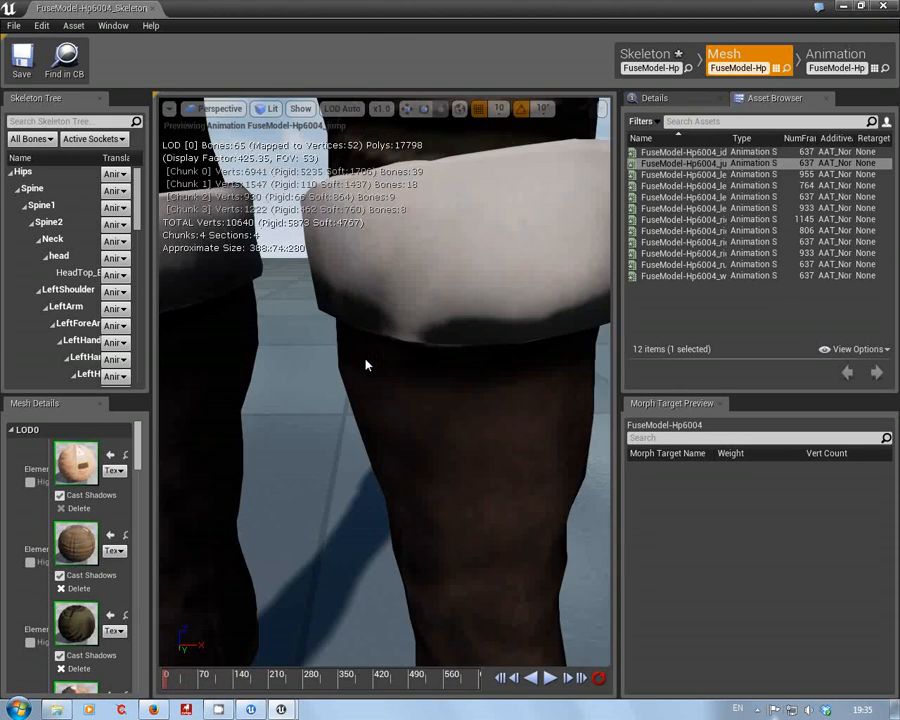
scroll(364, 370, "down", 6)
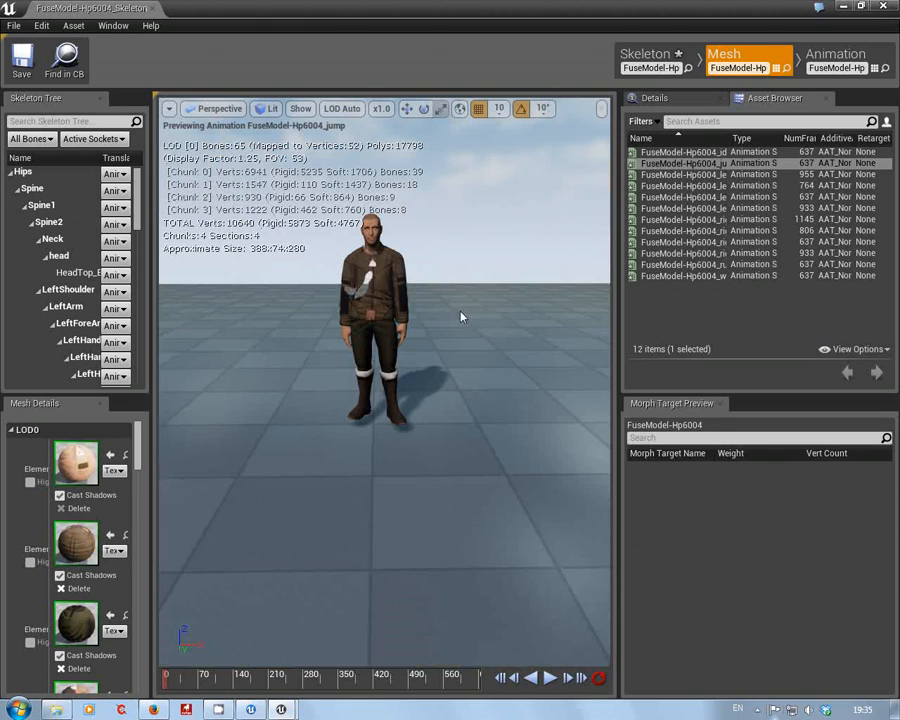
right_click(219, 710)
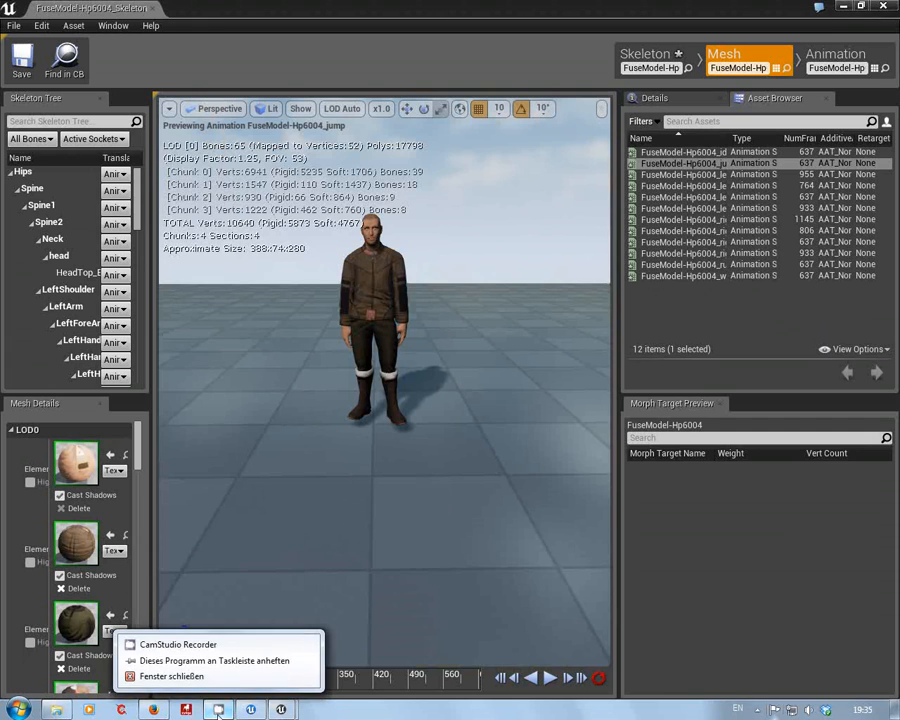
left_click(219, 710)
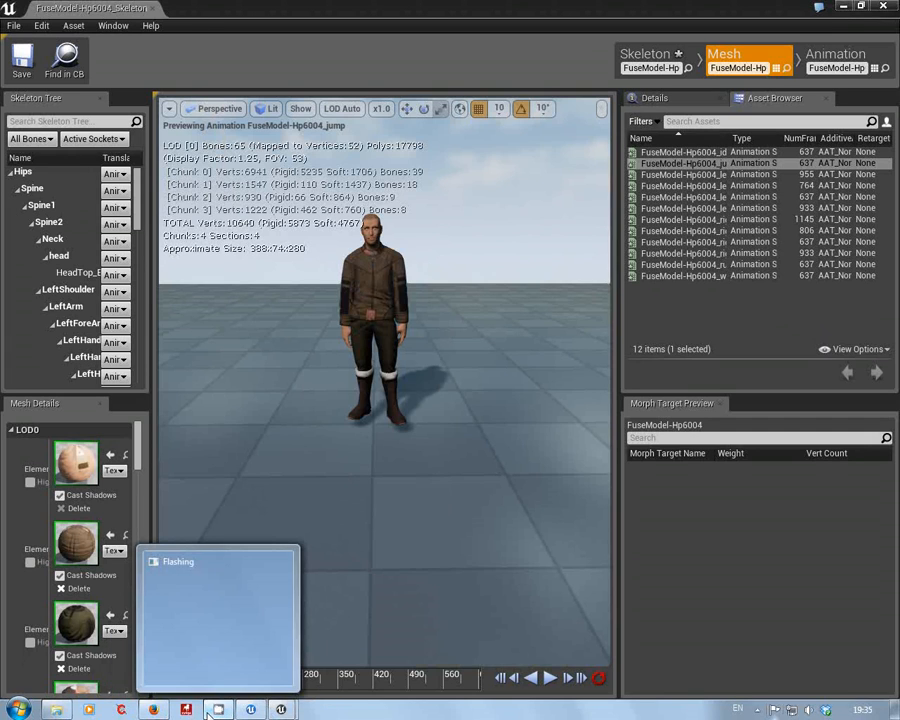
right_click(219, 708)
left_click(205, 645)
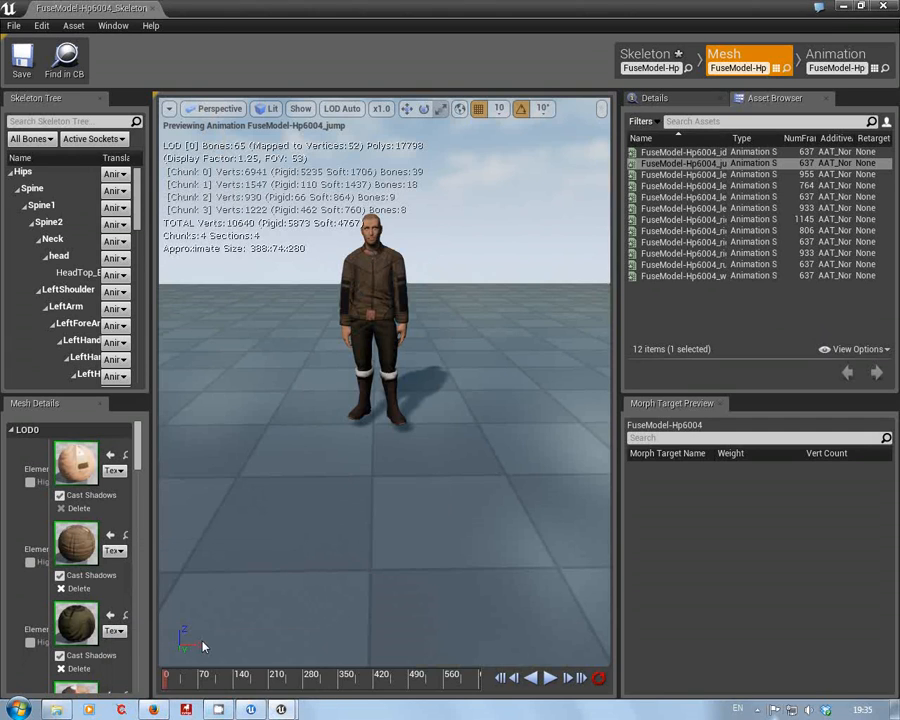
right_click(219, 708)
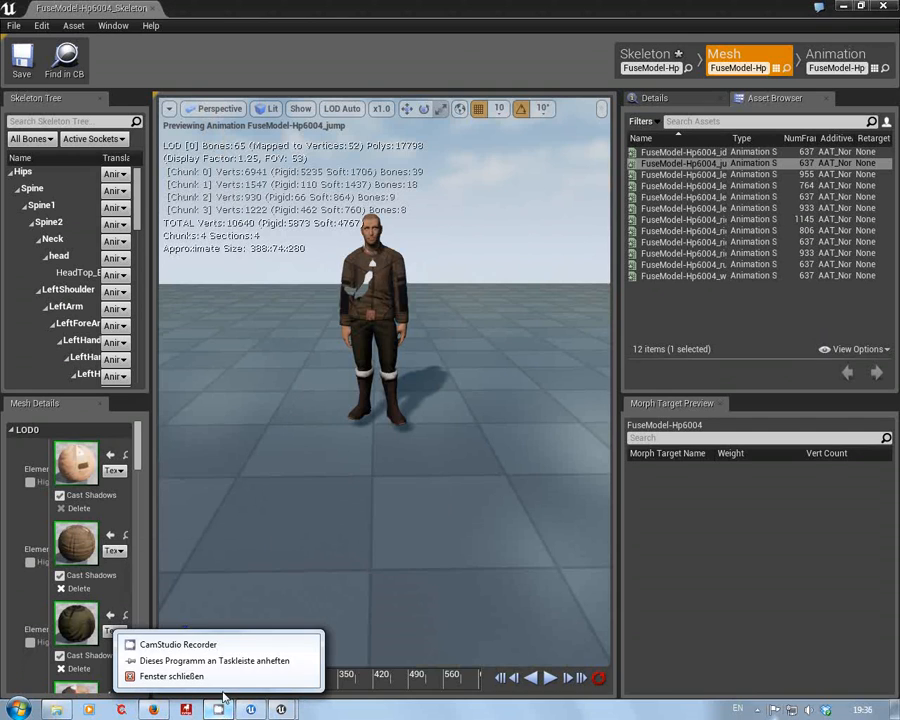
left_click(204, 648)
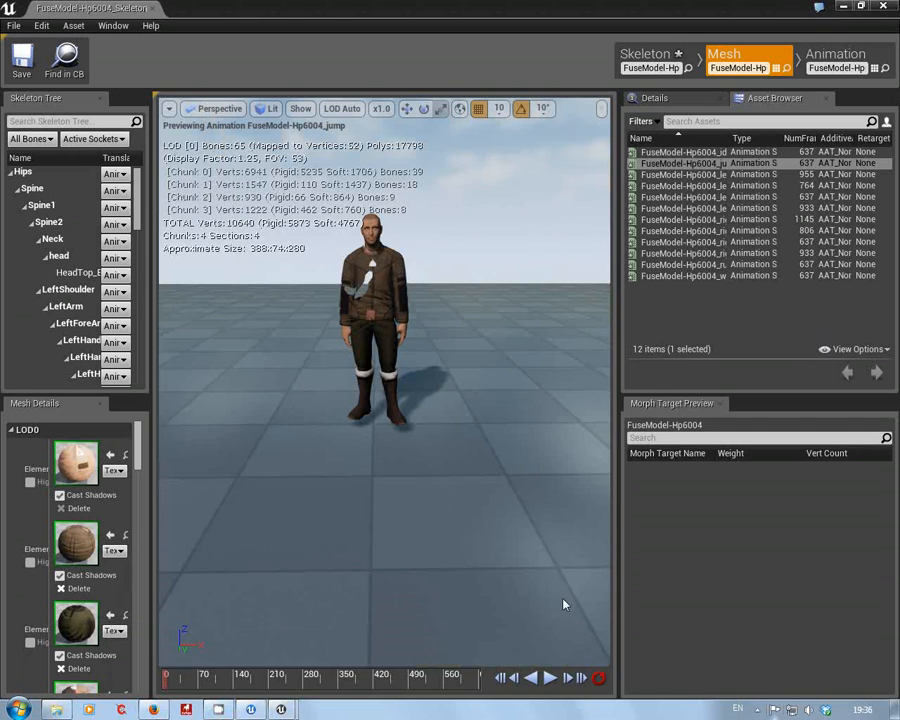
left_click(757, 709)
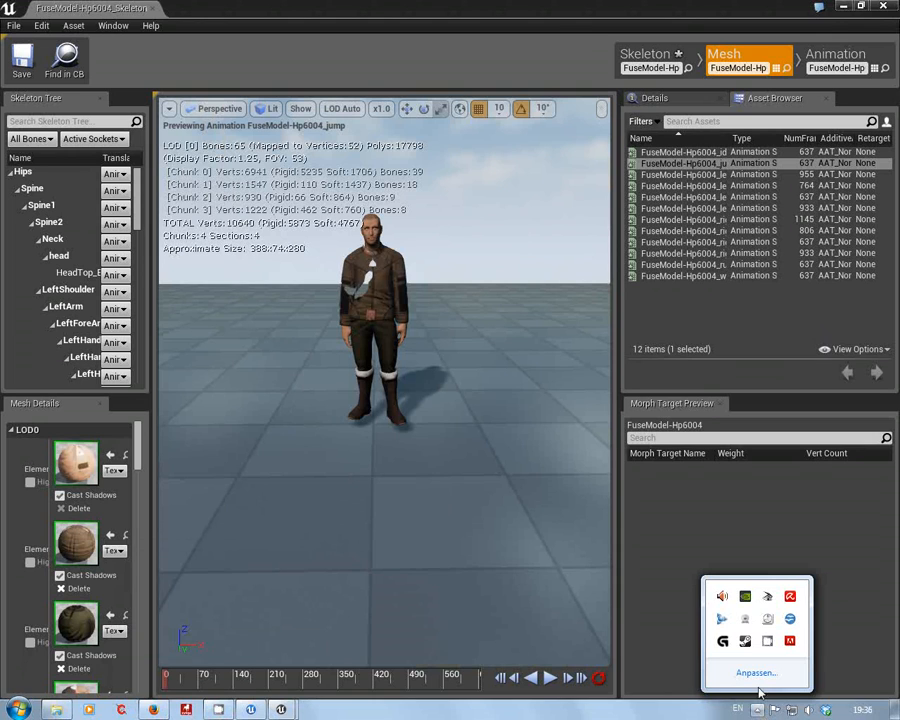
left_click(767, 645)
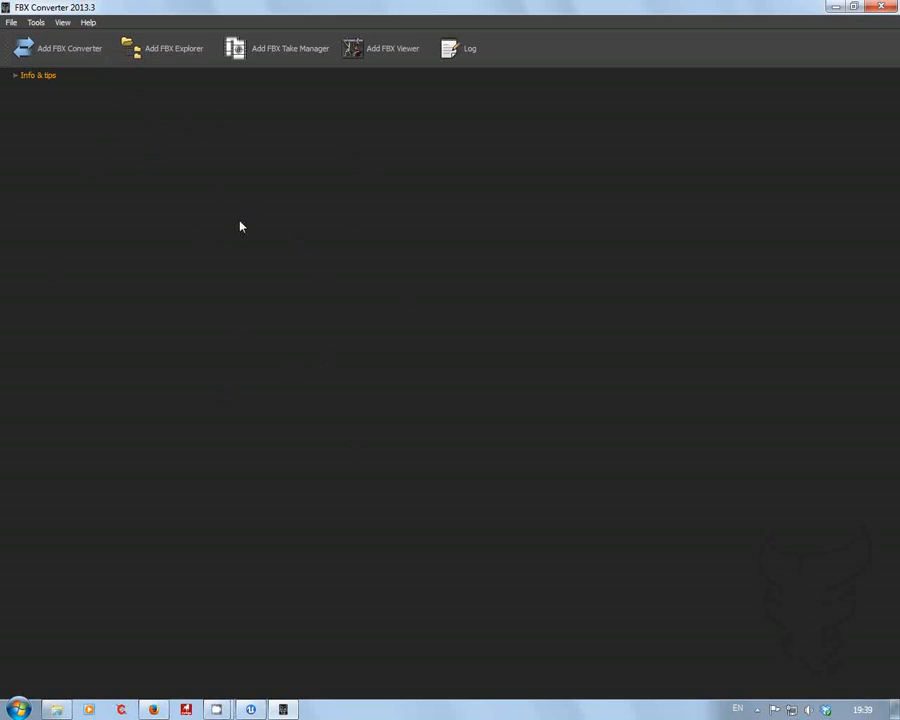
left_click(354, 54)
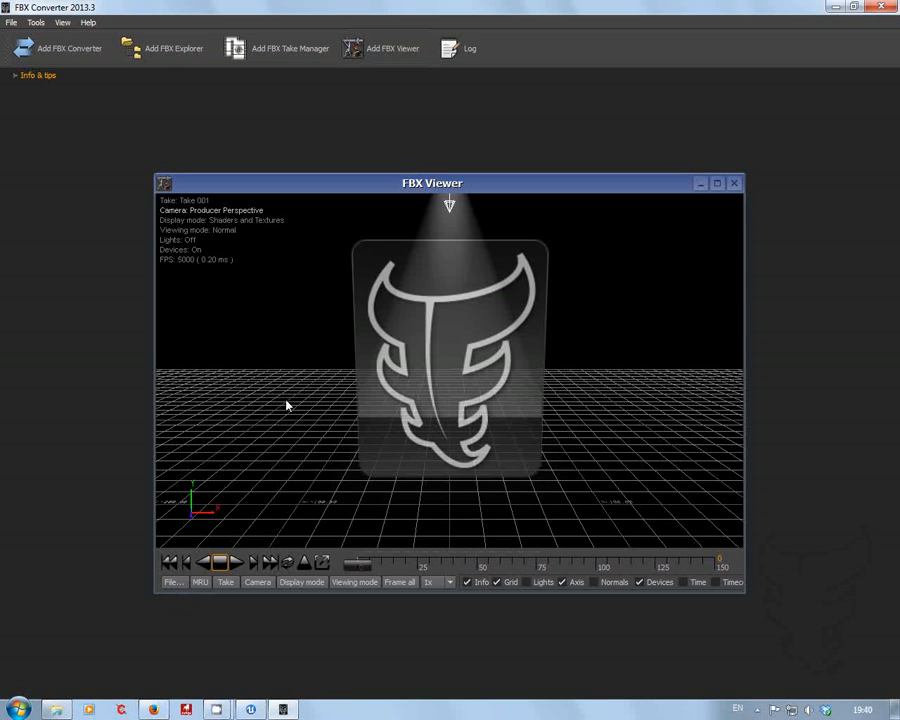
left_click(288, 711)
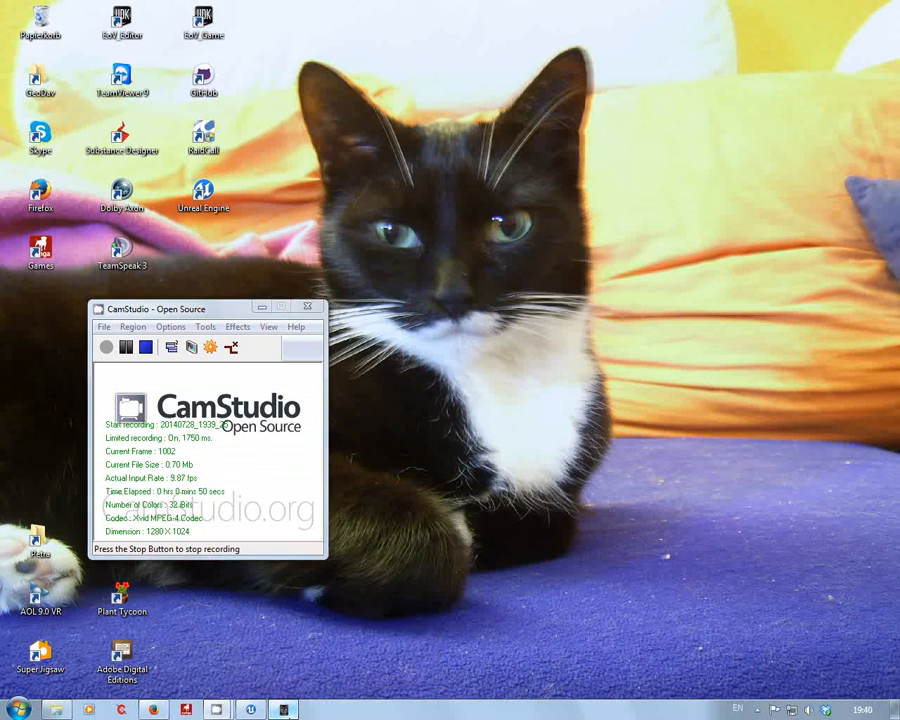
left_click(288, 710)
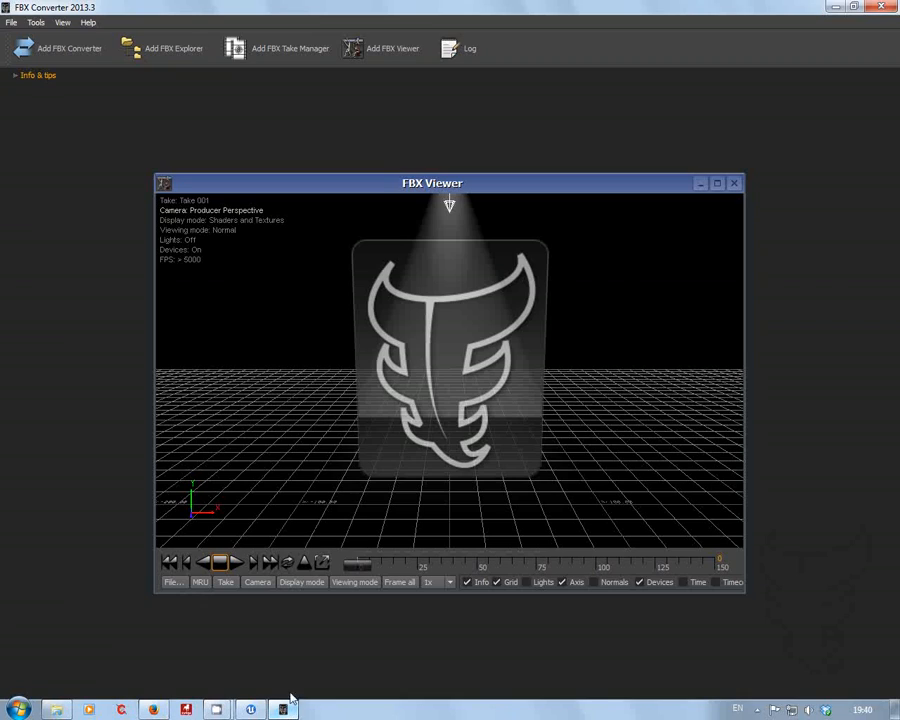
left_click(173, 583)
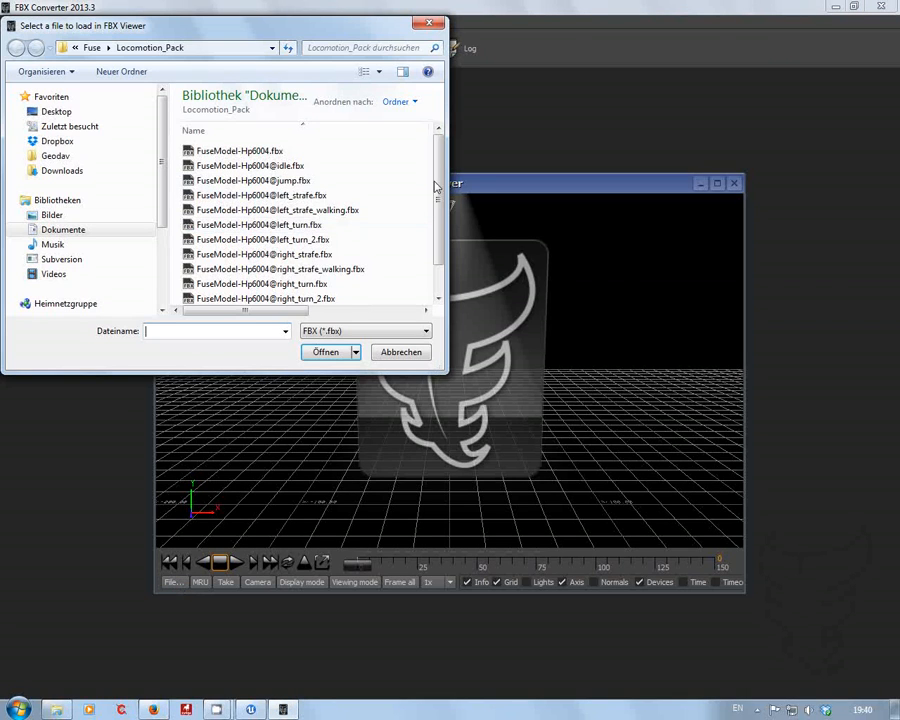
left_click(240, 181)
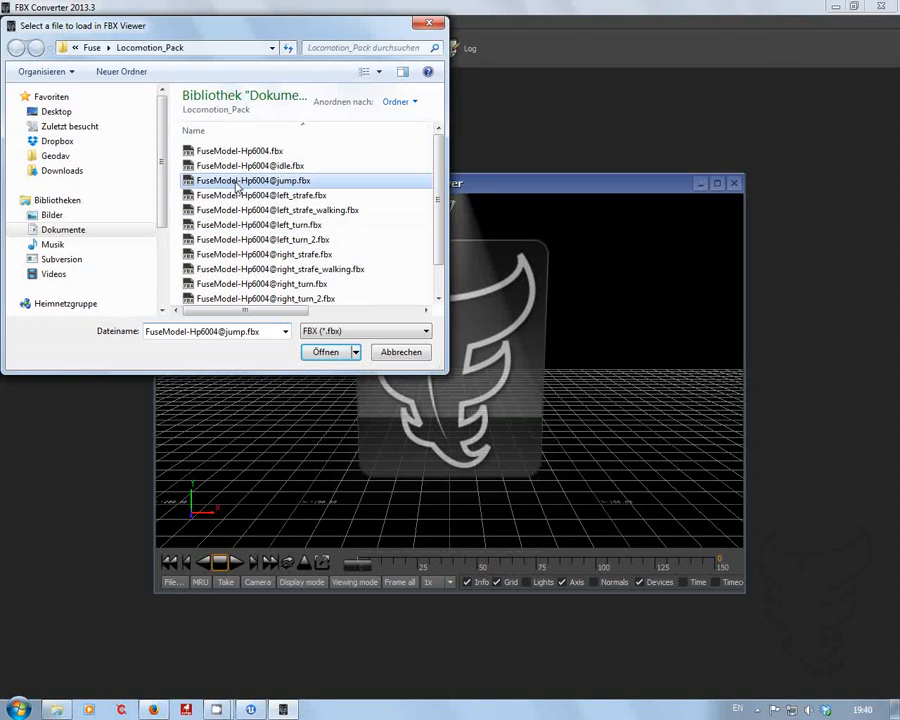
left_click(325, 352)
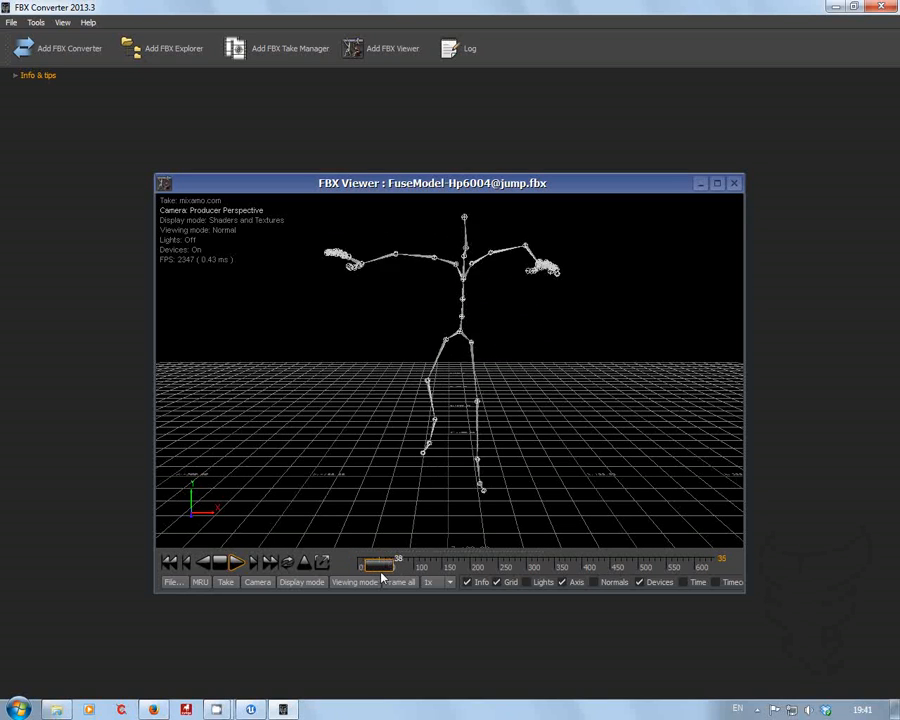
left_click_drag(382, 573, 403, 576)
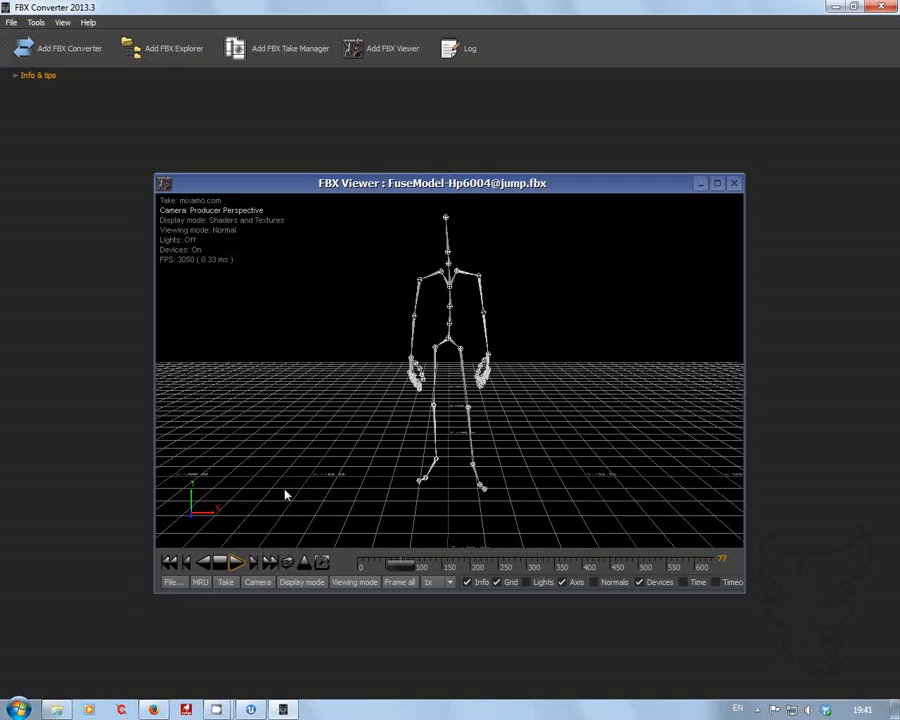
left_click(173, 587)
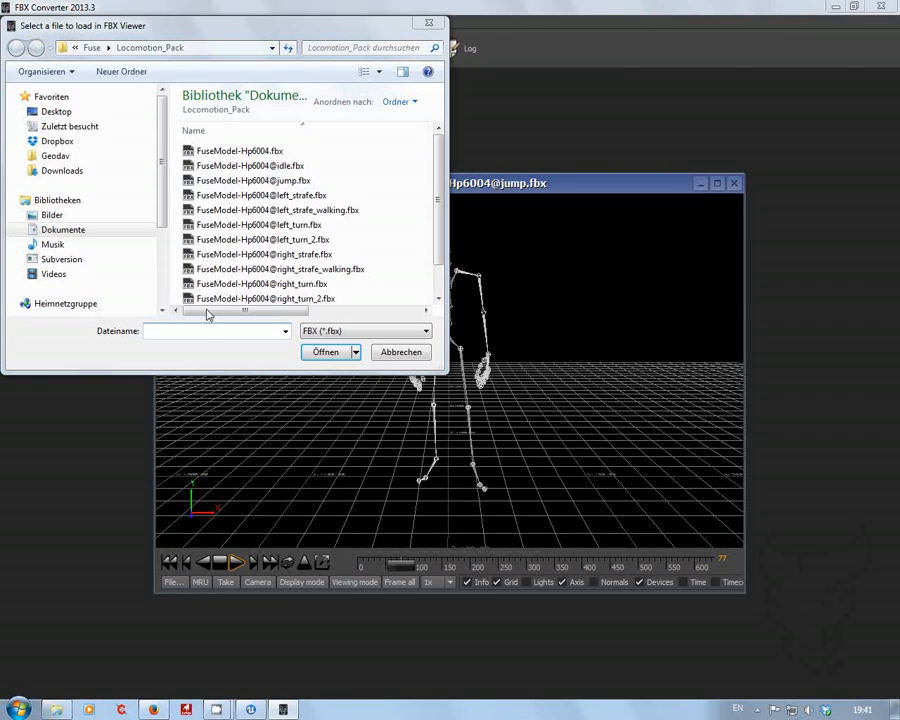
left_click_drag(440, 195, 434, 290)
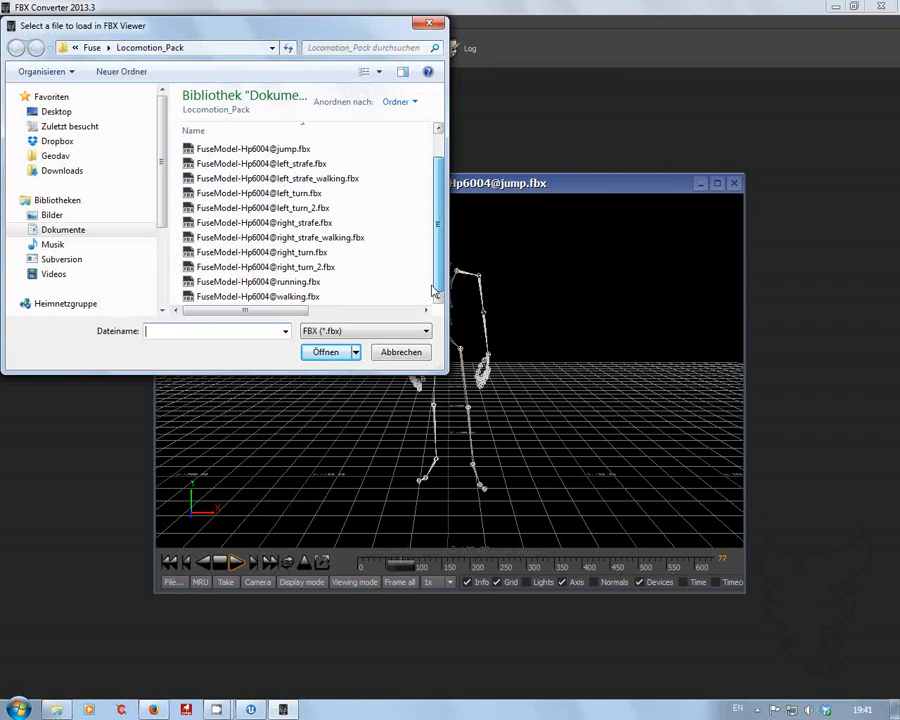
left_click(258, 296)
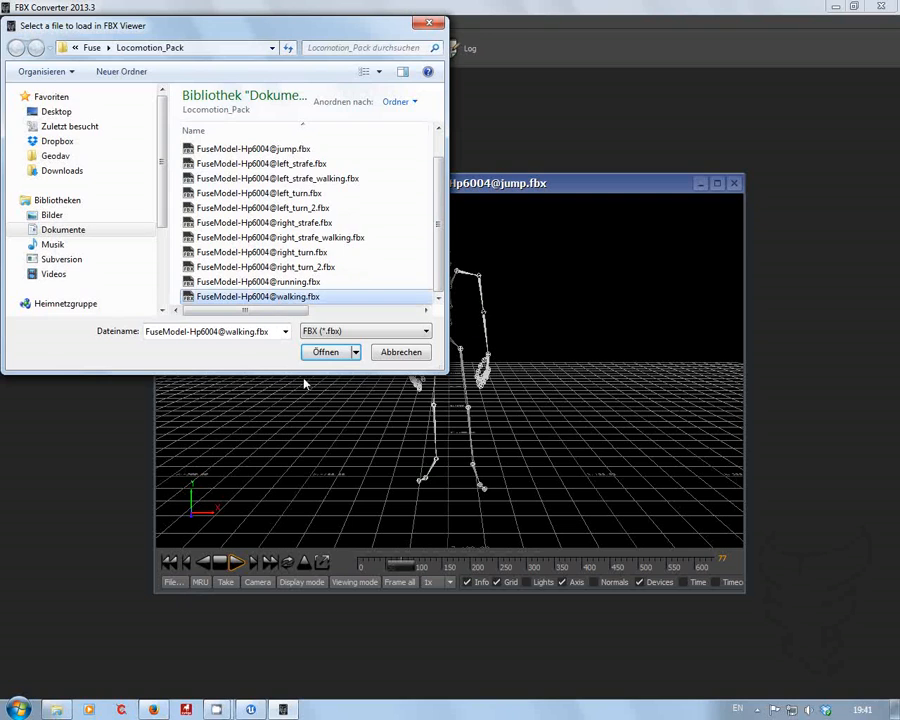
left_click(327, 353)
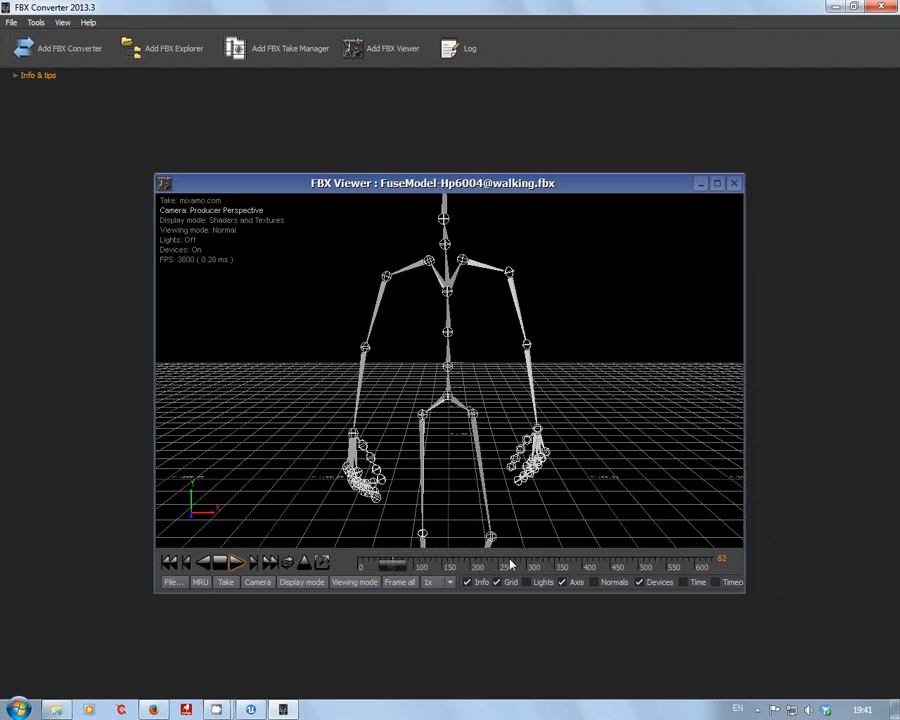
left_click(407, 570)
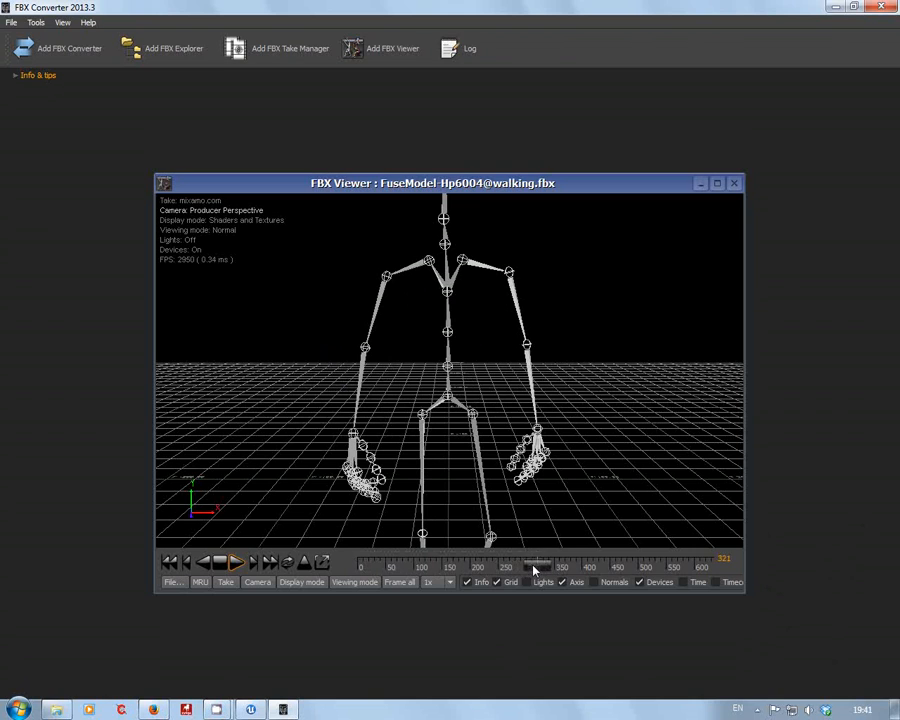
left_click_drag(534, 570, 379, 590)
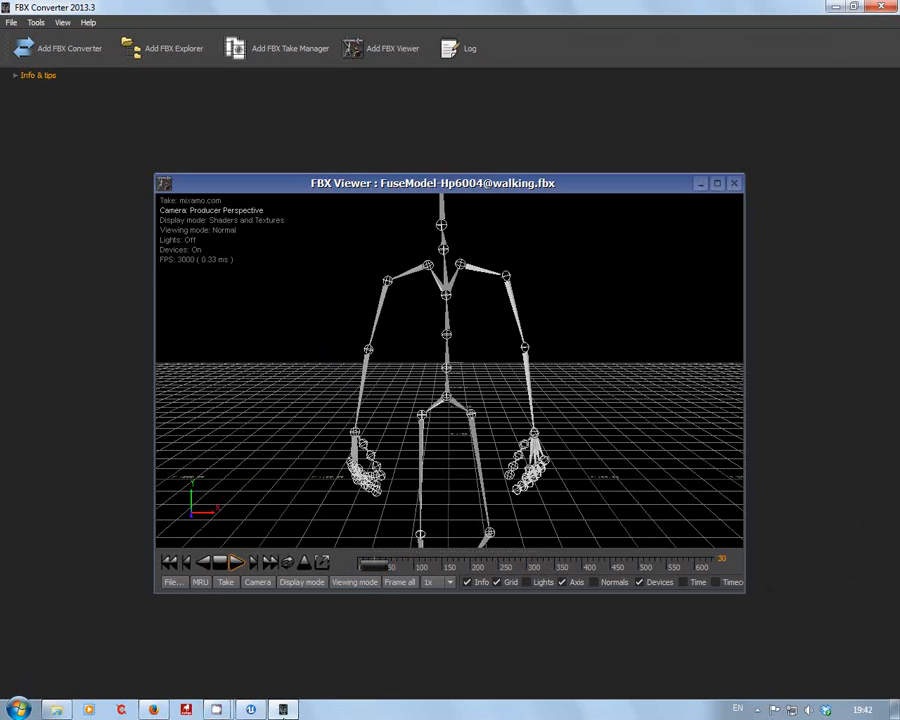
mouse_move(216, 710)
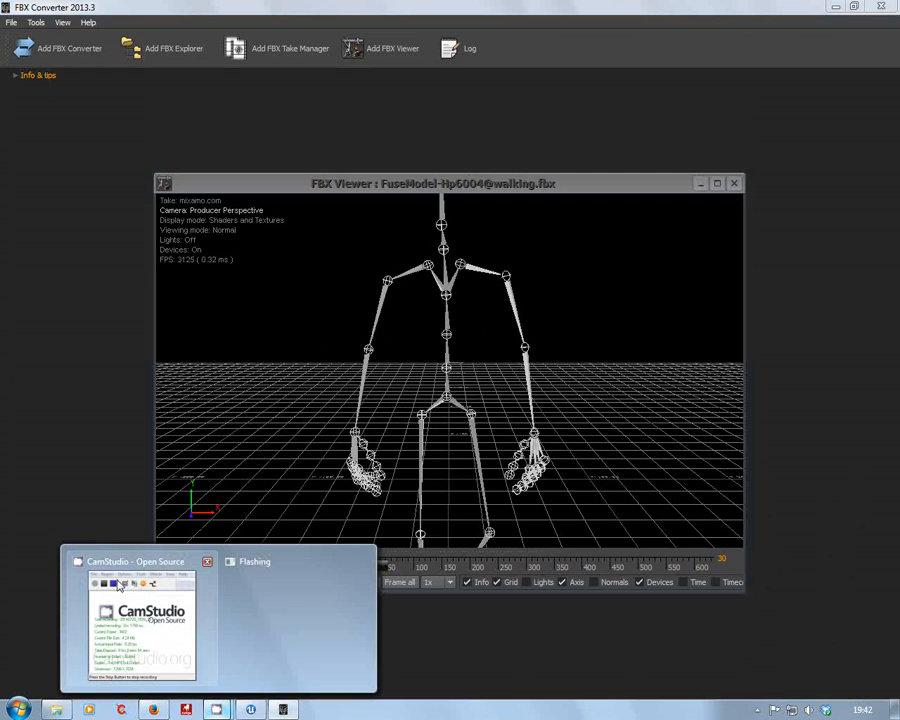
left_click(157, 567)
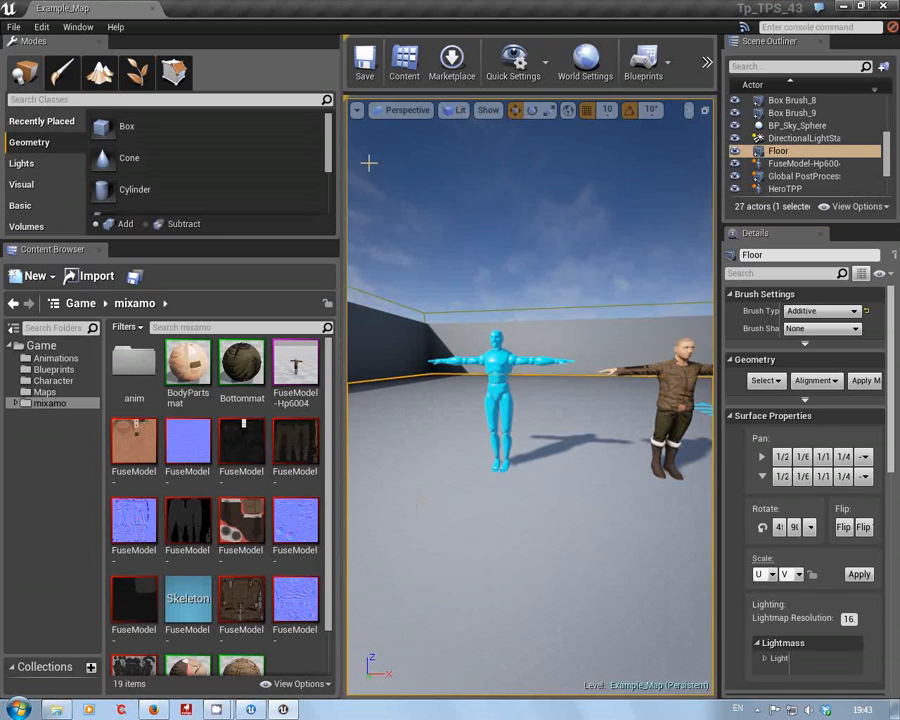
Create a subfolder named anim2 inside the mixamo folder
double_click(30, 403)
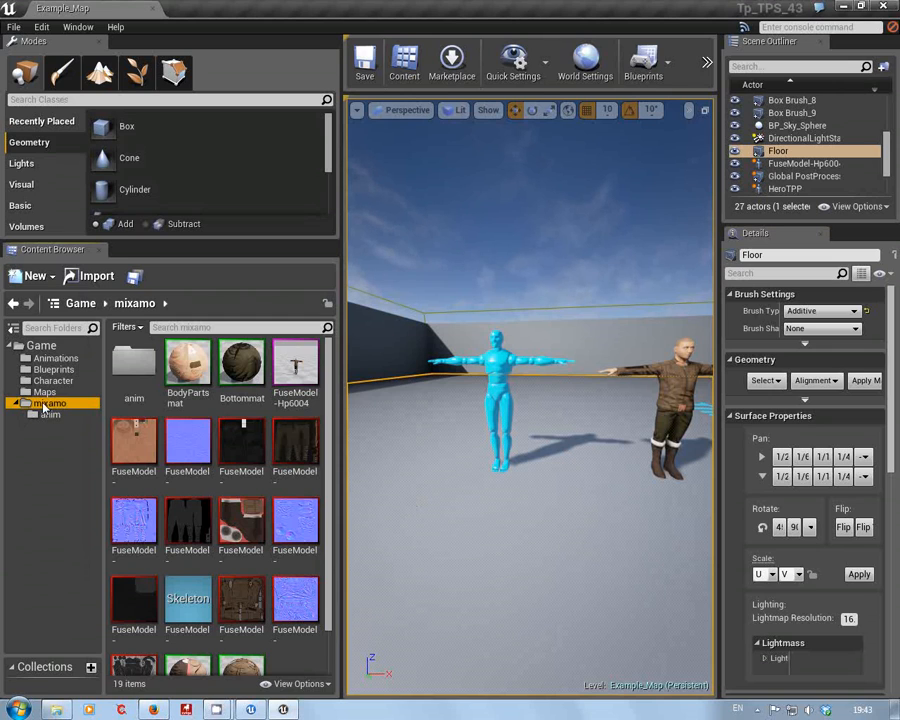
right_click(43, 406)
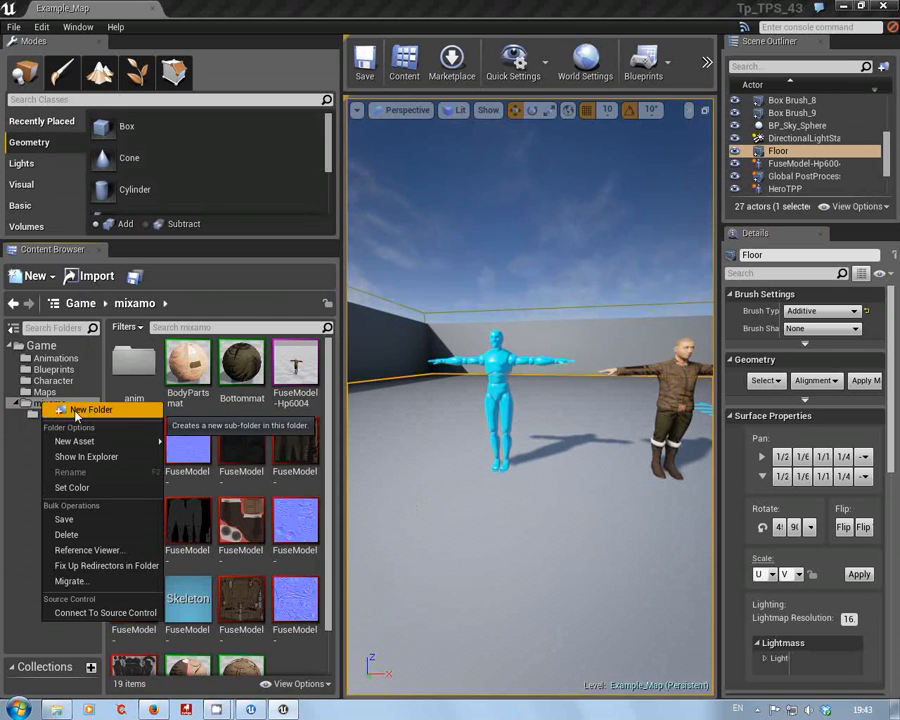
left_click(62, 408)
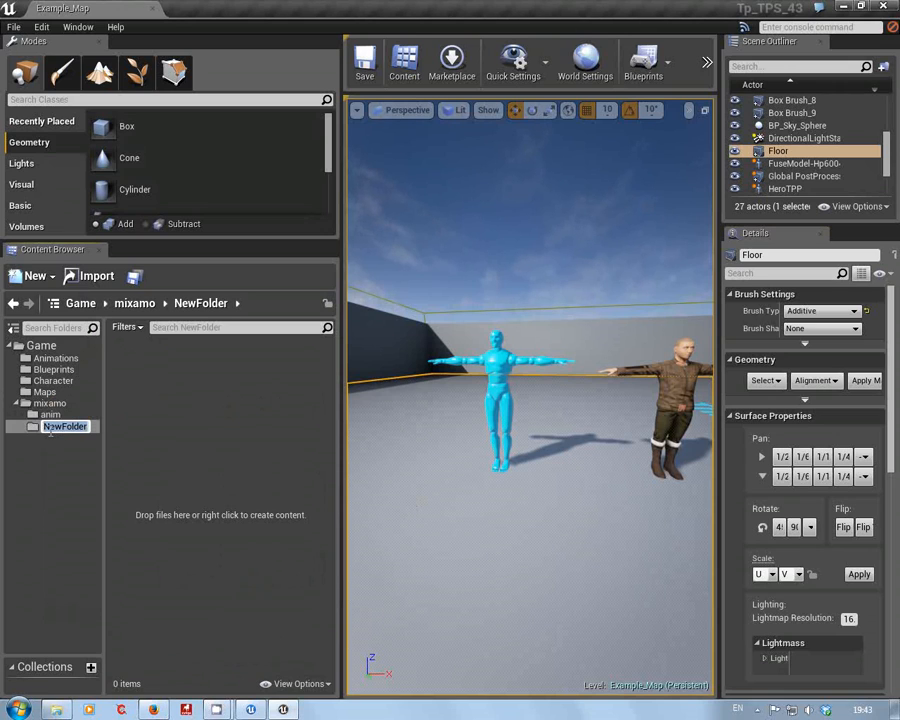
type("anim")
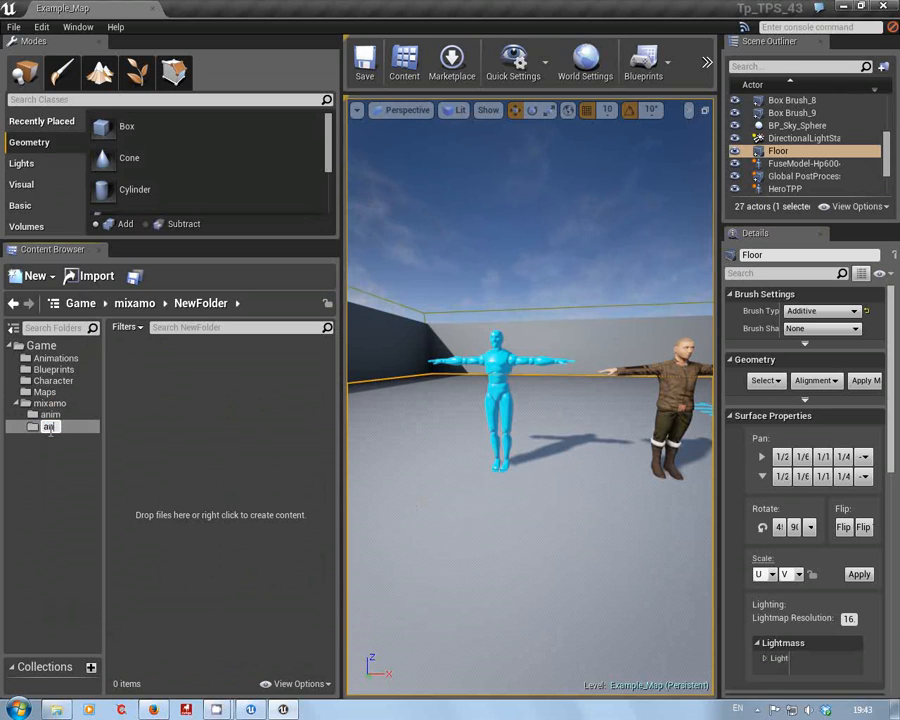
type("2")
key("Return")
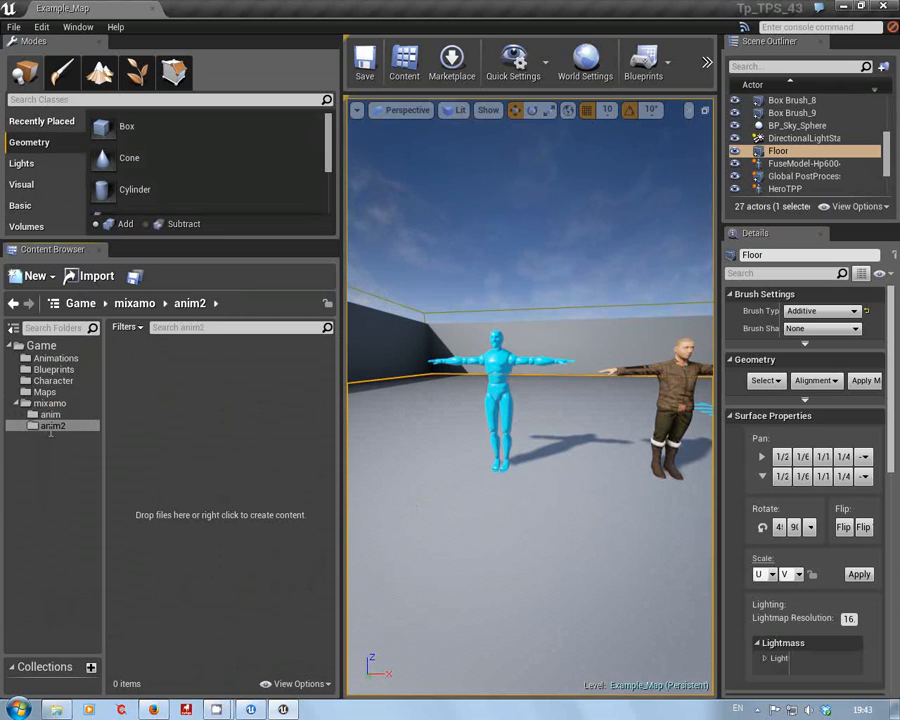
right_click(157, 393)
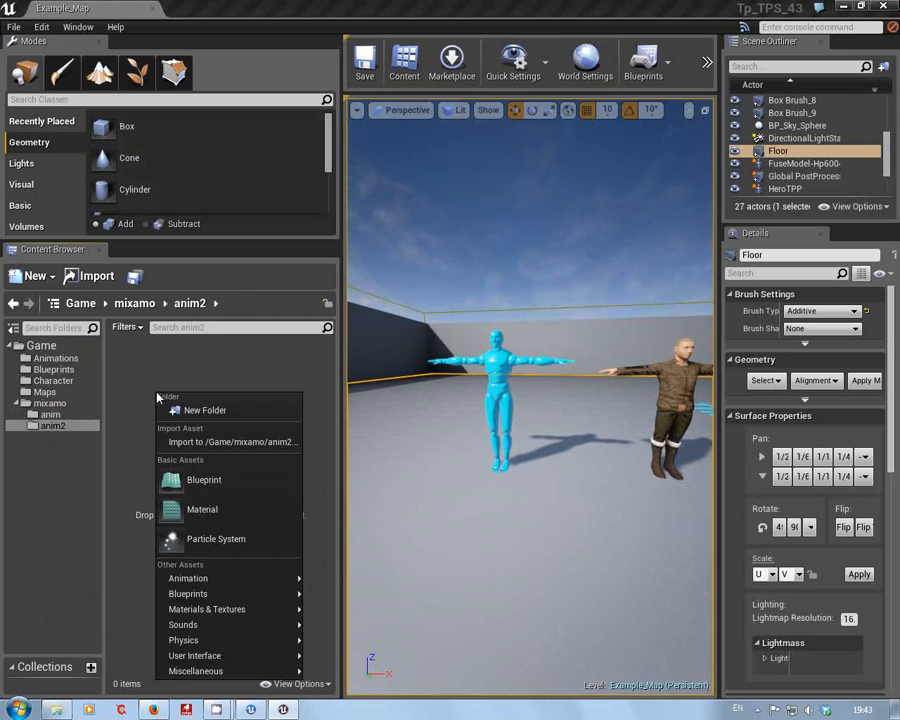
left_click(217, 452)
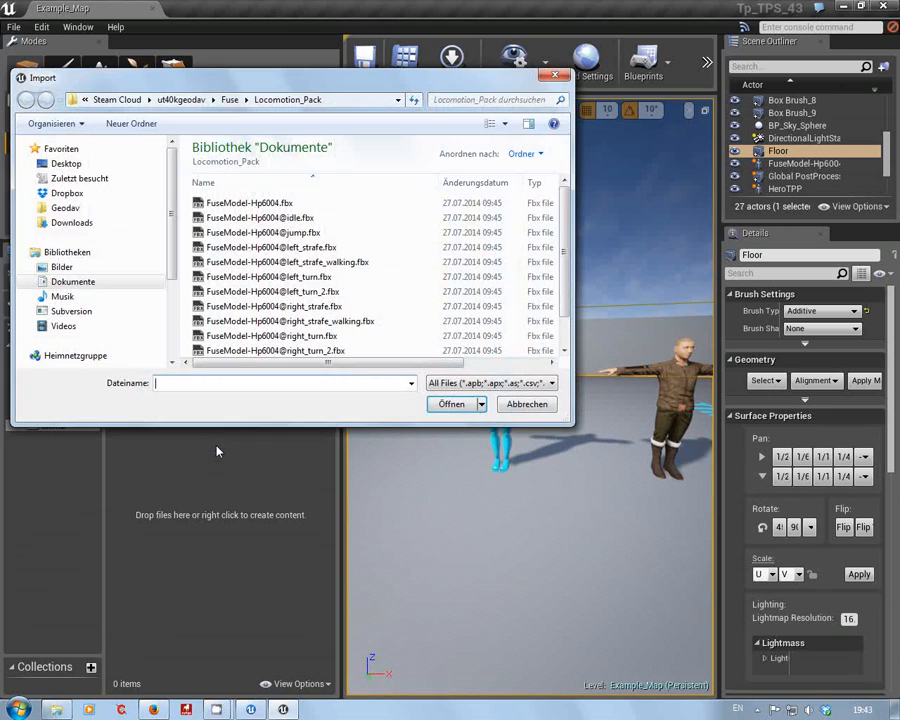
left_click(262, 232)
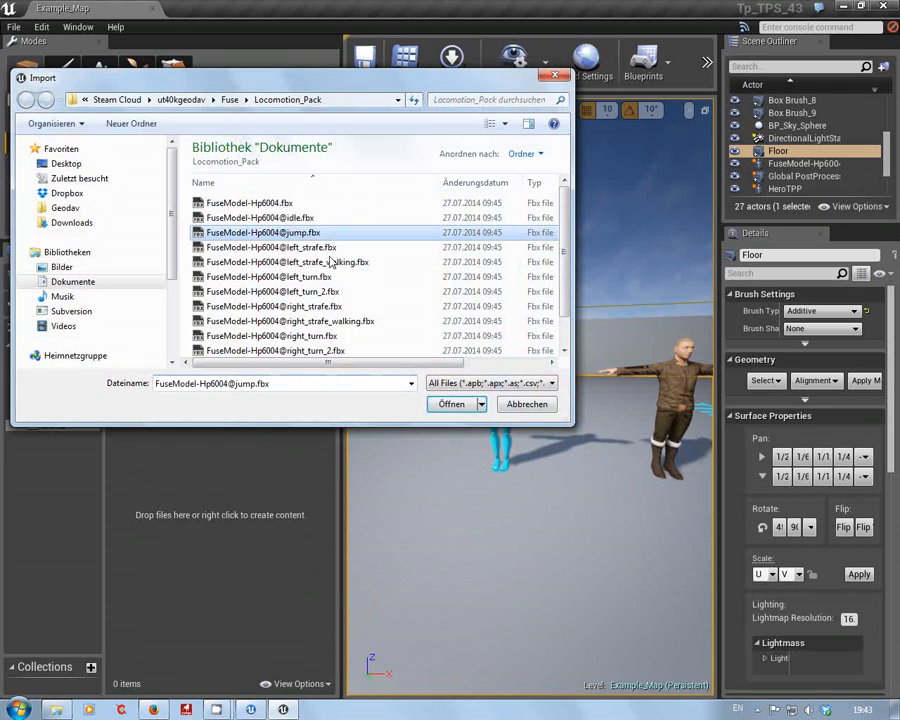
left_click(451, 404)
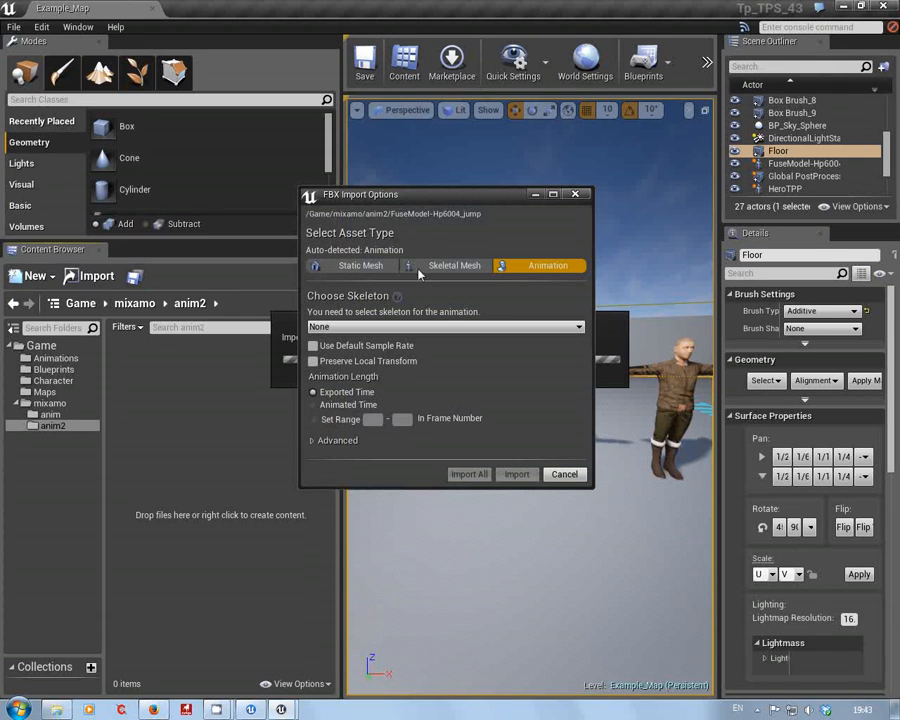
left_click(498, 327)
left_click(670, 204)
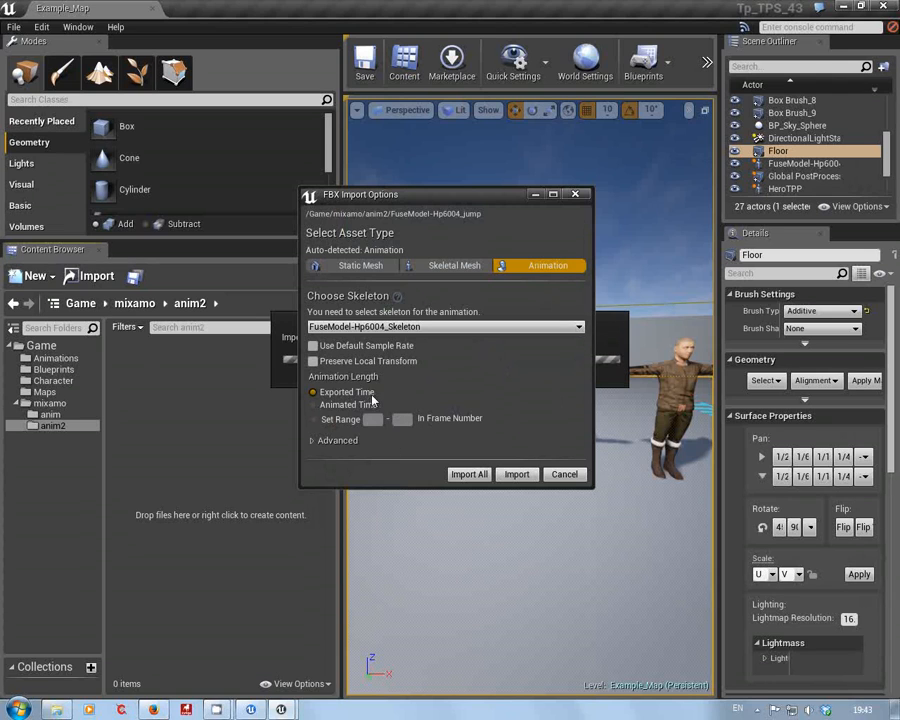
left_click(314, 420)
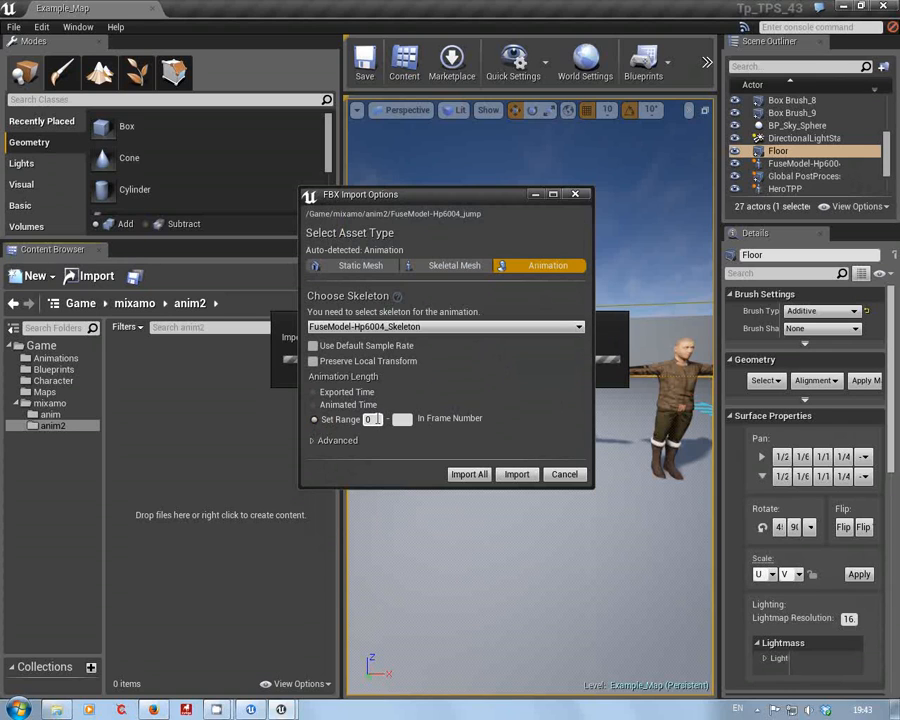
left_click(402, 419)
left_click(516, 475)
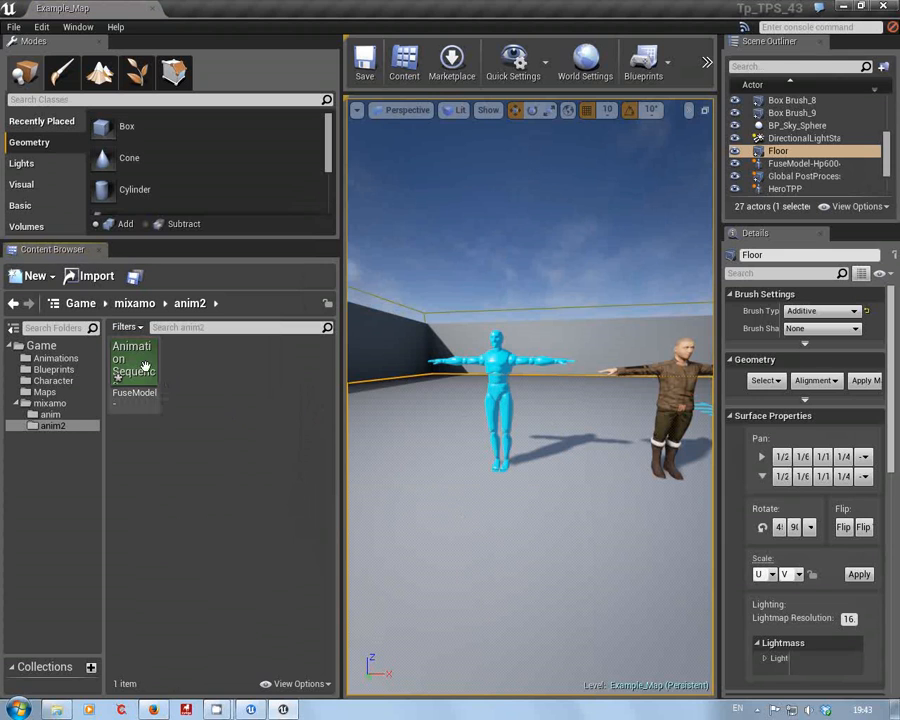
left_click(216, 394)
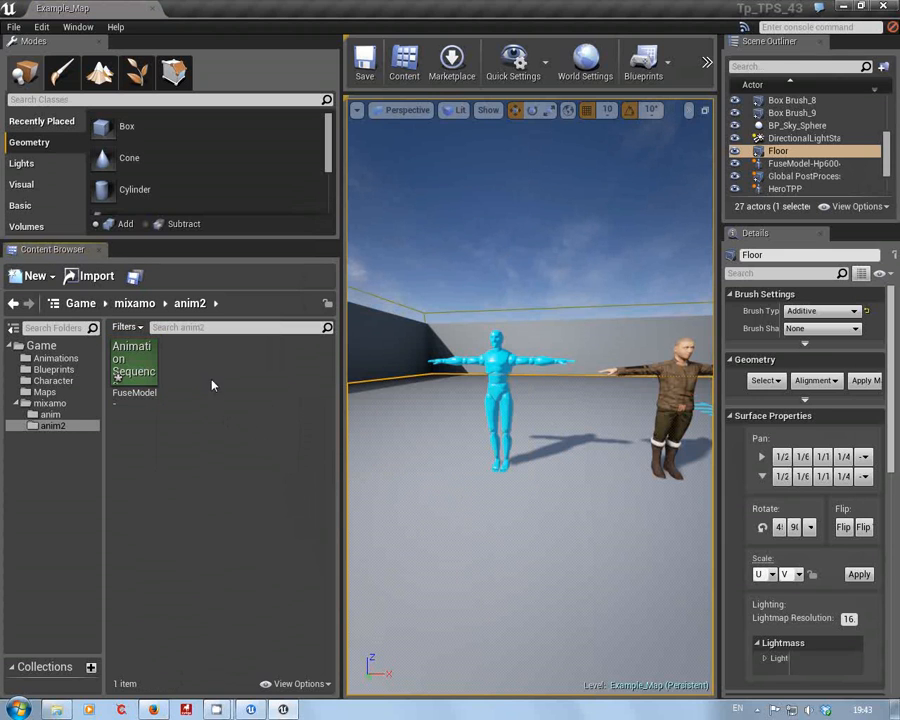
right_click(212, 385)
left_click(257, 427)
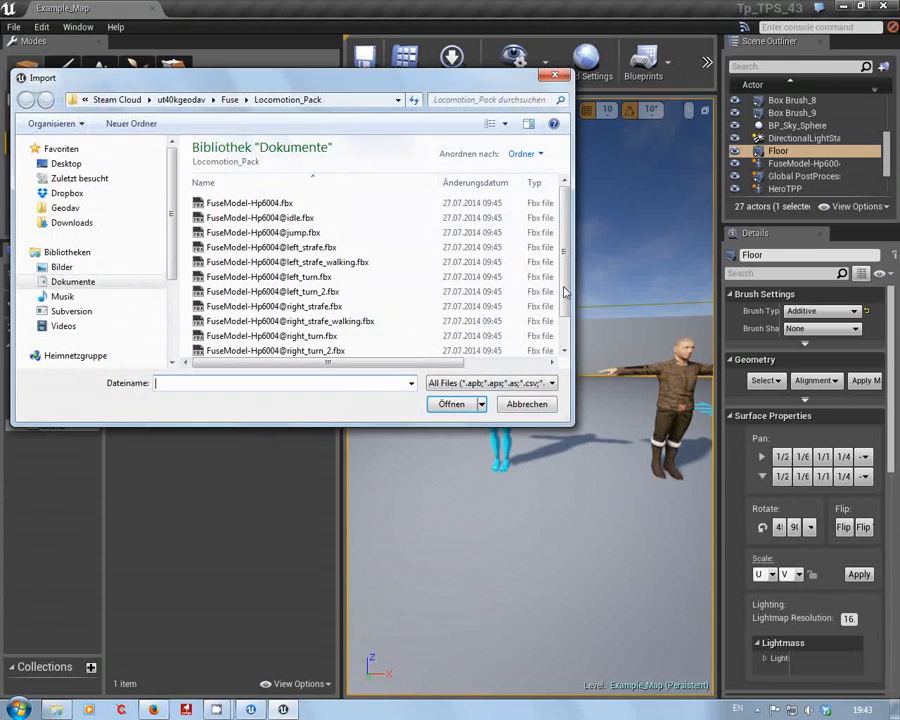
scroll(565, 291, "down", 1)
left_click(320, 349)
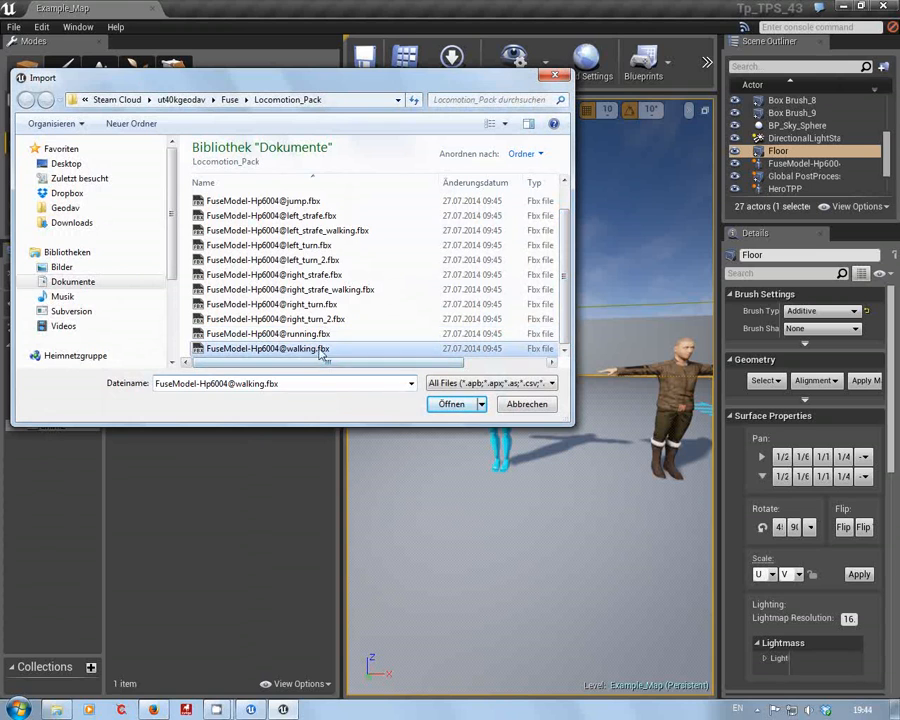
left_click(455, 405)
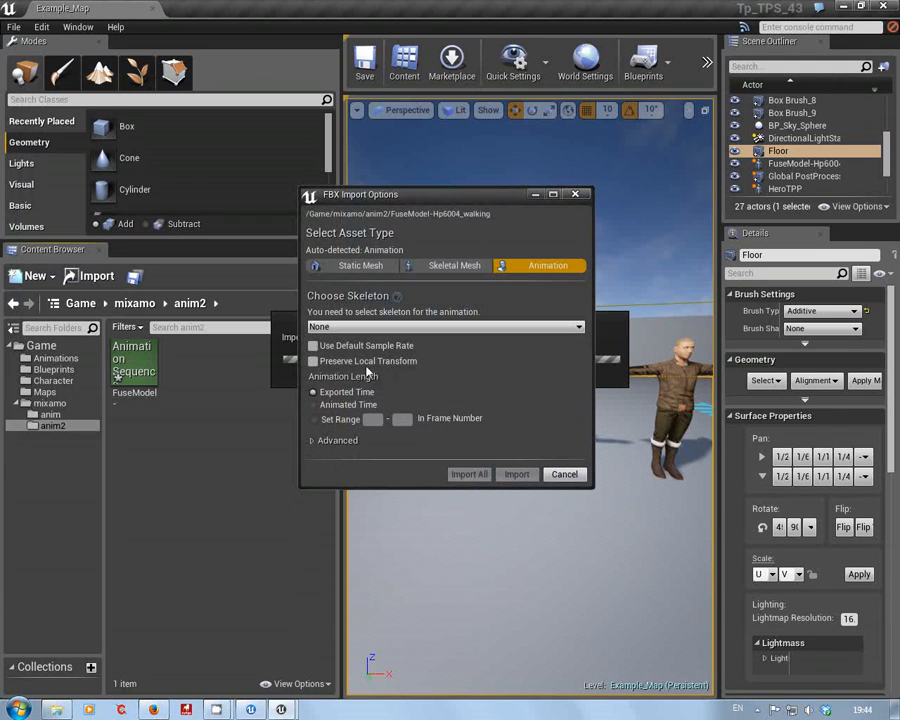
left_click(540, 326)
left_click(647, 220)
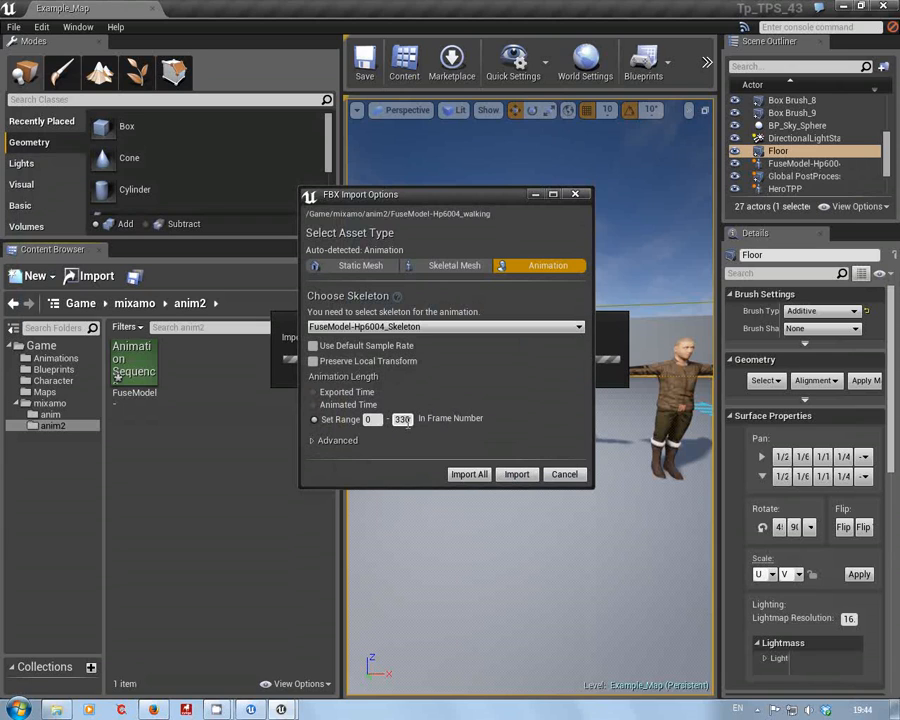
key("BackSpace")
left_click(517, 474)
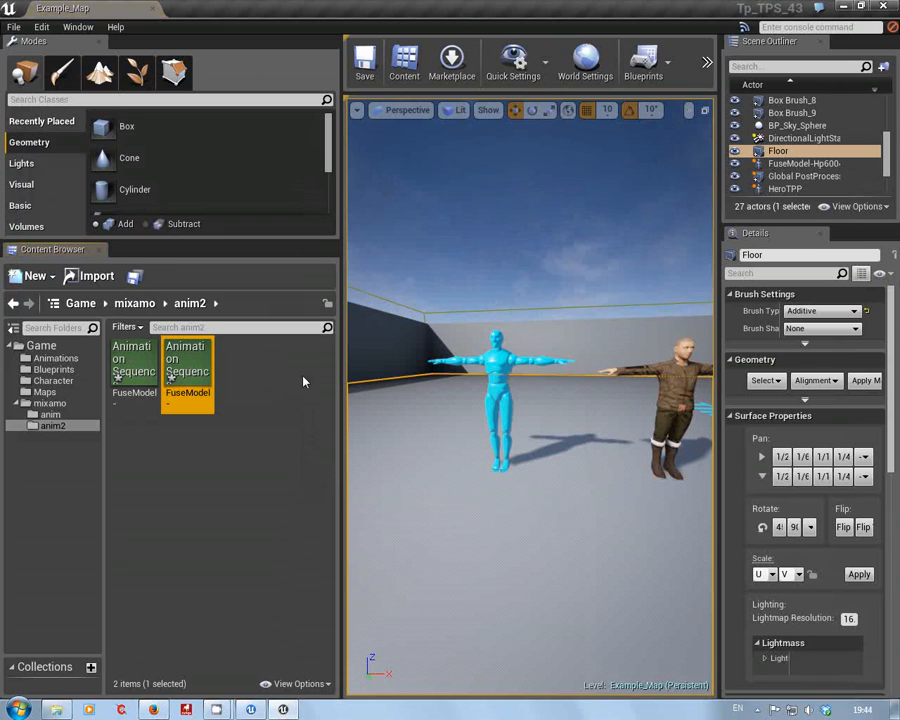
Save the jump and walking animation sequences in the anim2 folder
left_click(135, 278)
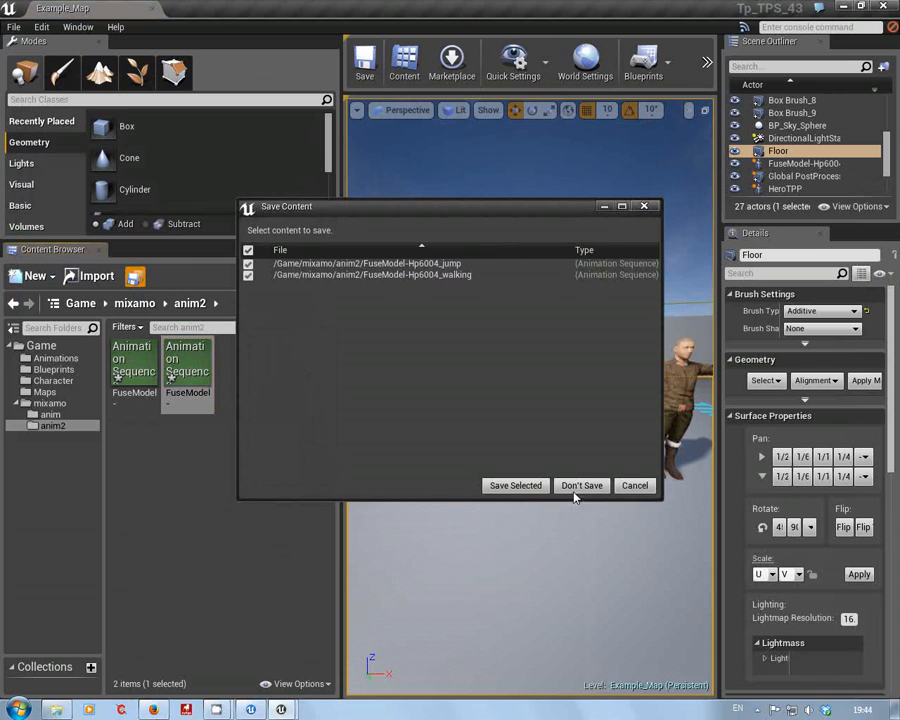
left_click(538, 486)
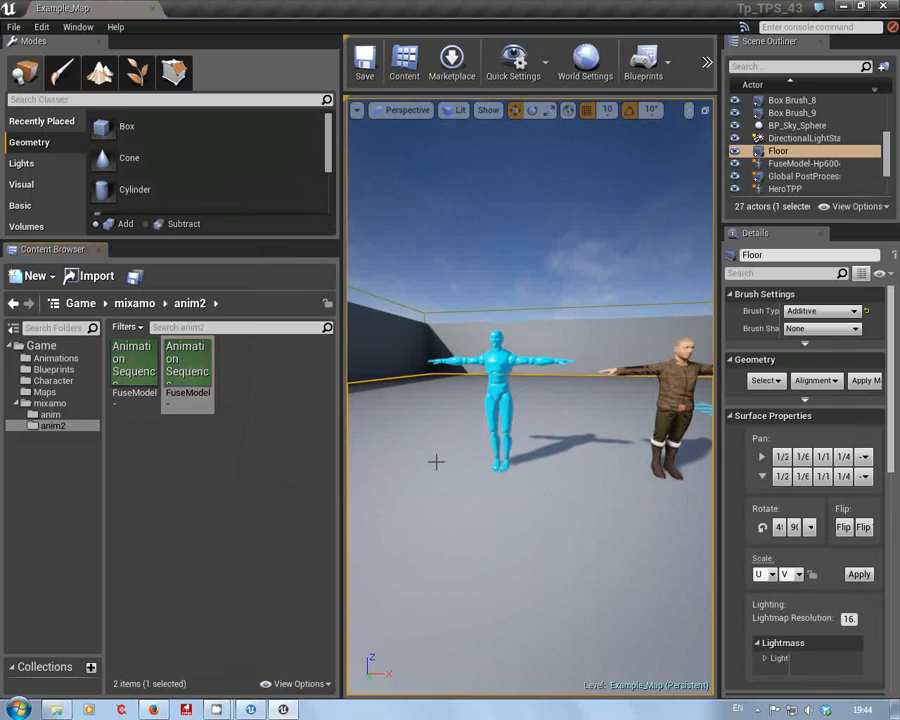
left_click(280, 453)
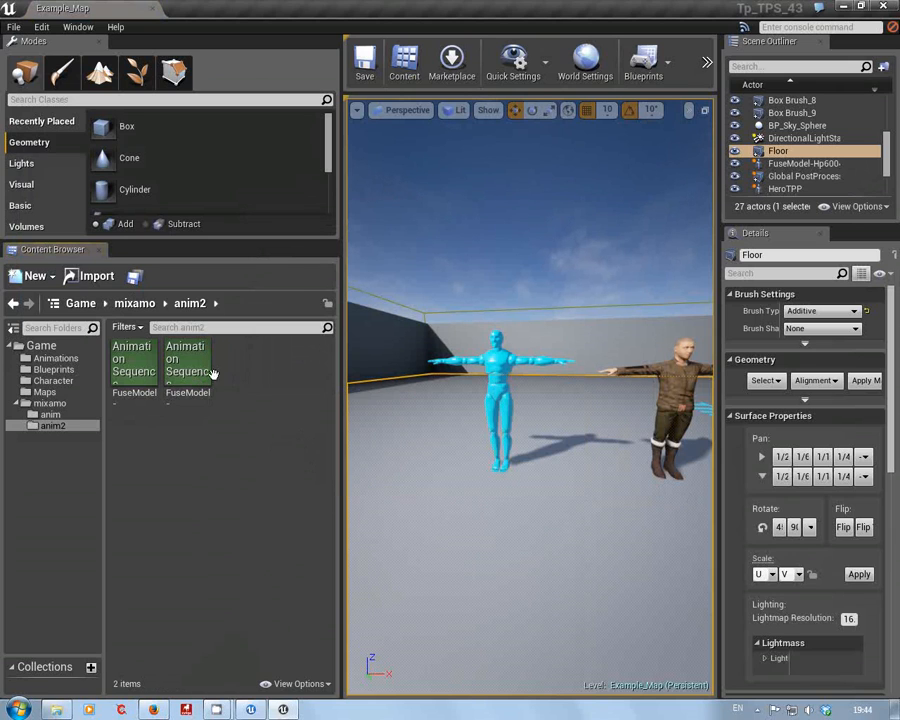
Open the FuseModel-Hp6004 skeletal mesh from the mixamo folder in a maximised editor, widen the asset list and frame the character up close
left_click(55, 403)
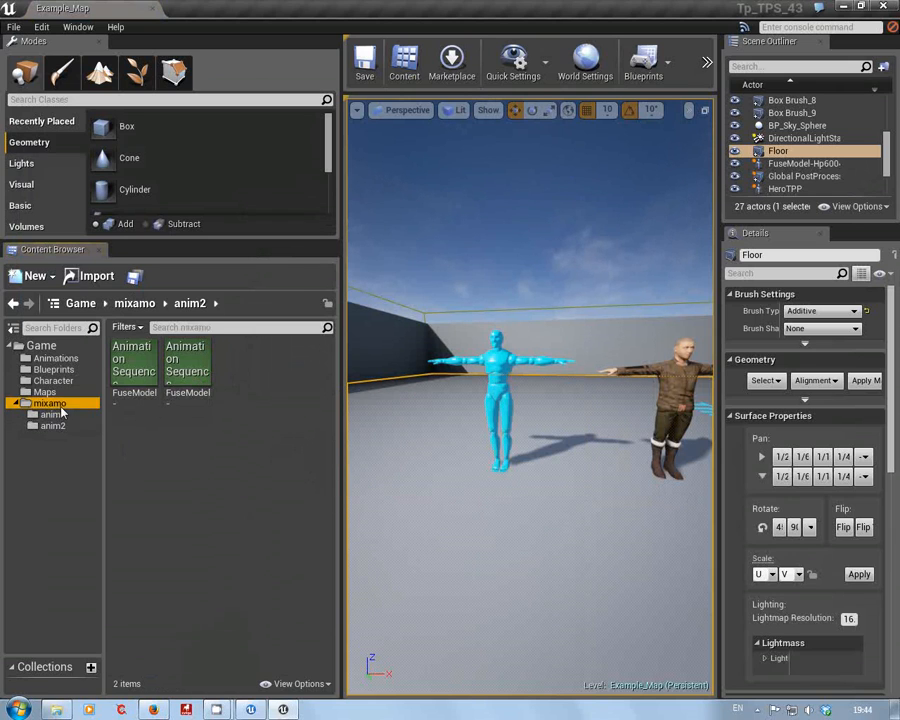
left_click(137, 440)
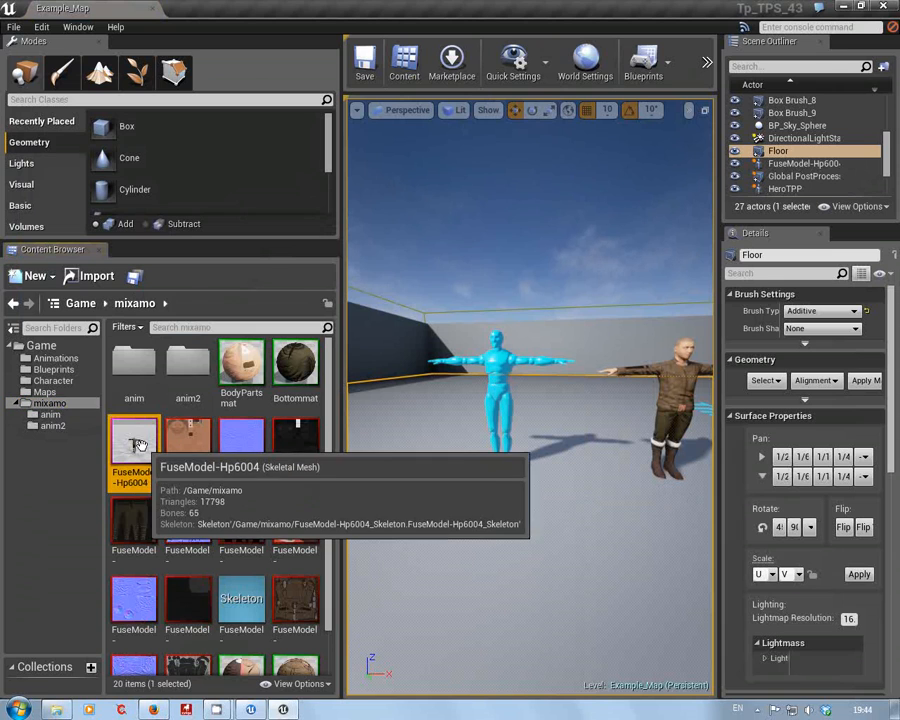
double_click(137, 440)
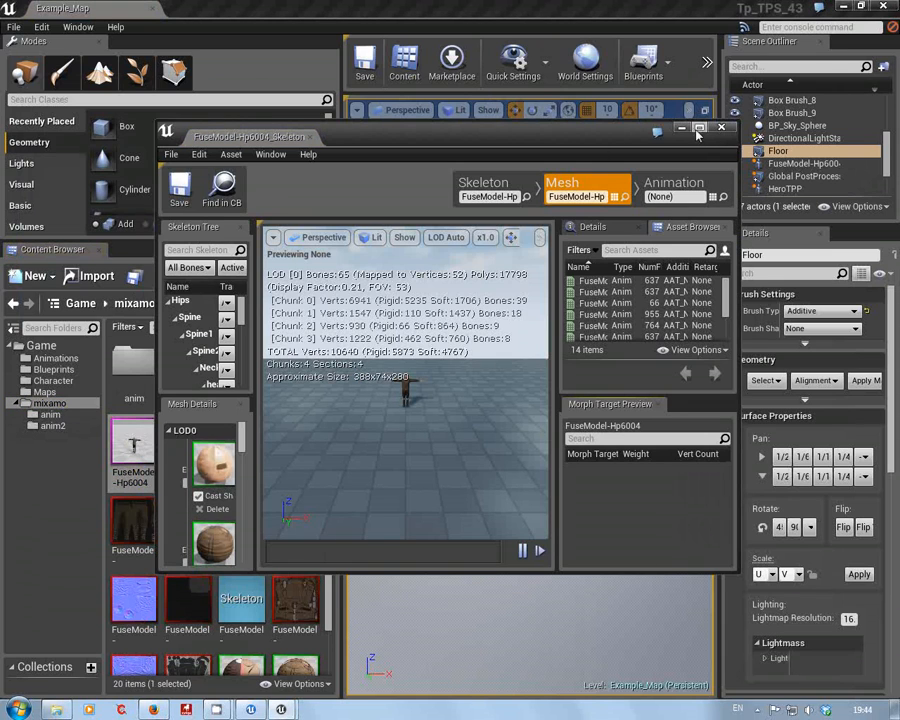
left_click(700, 129)
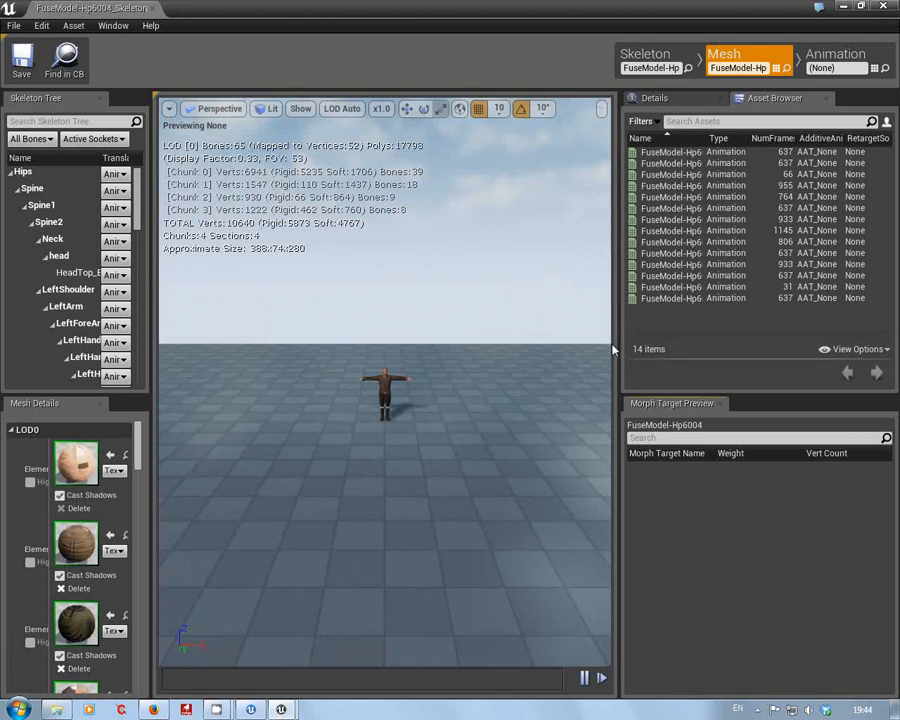
left_click_drag(622, 345, 420, 340)
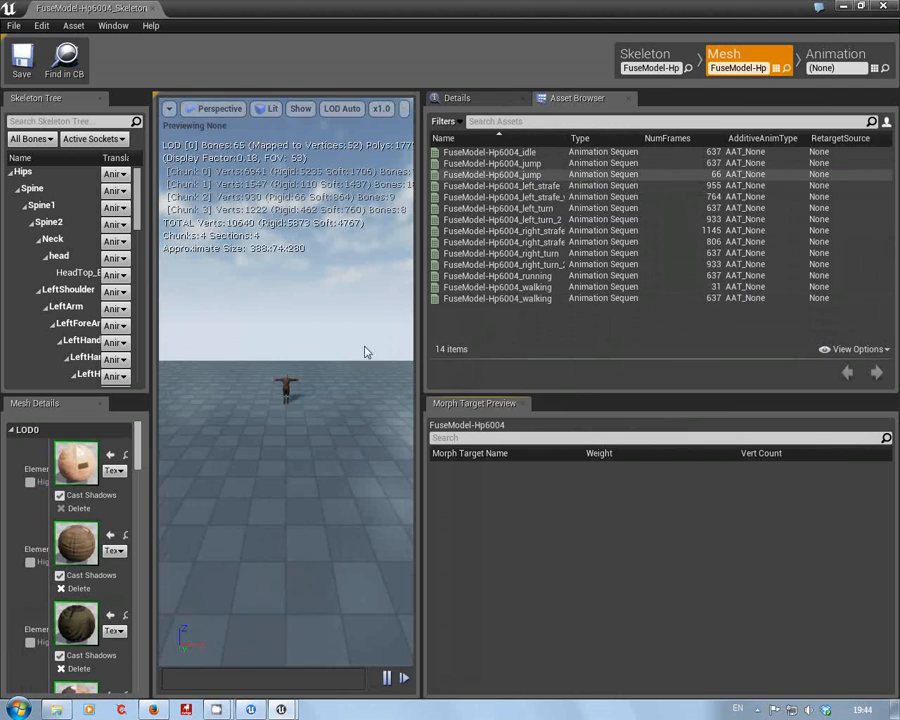
left_click_drag(303, 474, 300, 298)
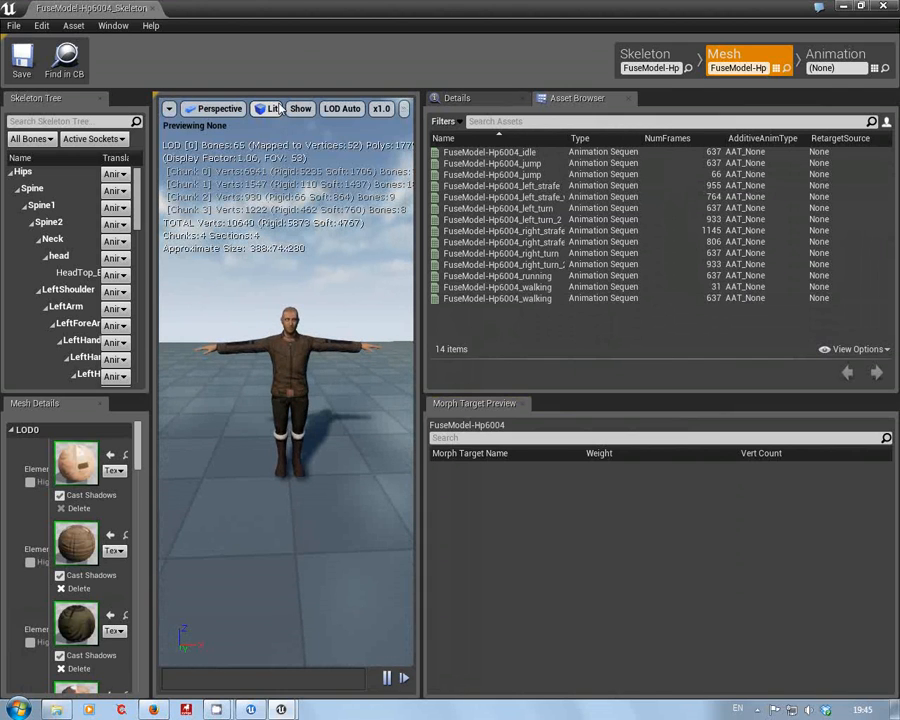
Preview the 66-frame FuseModel-Hp6004_jump and the 31-frame FuseModel-Hp6004_walking animations on the character
left_click(535, 175)
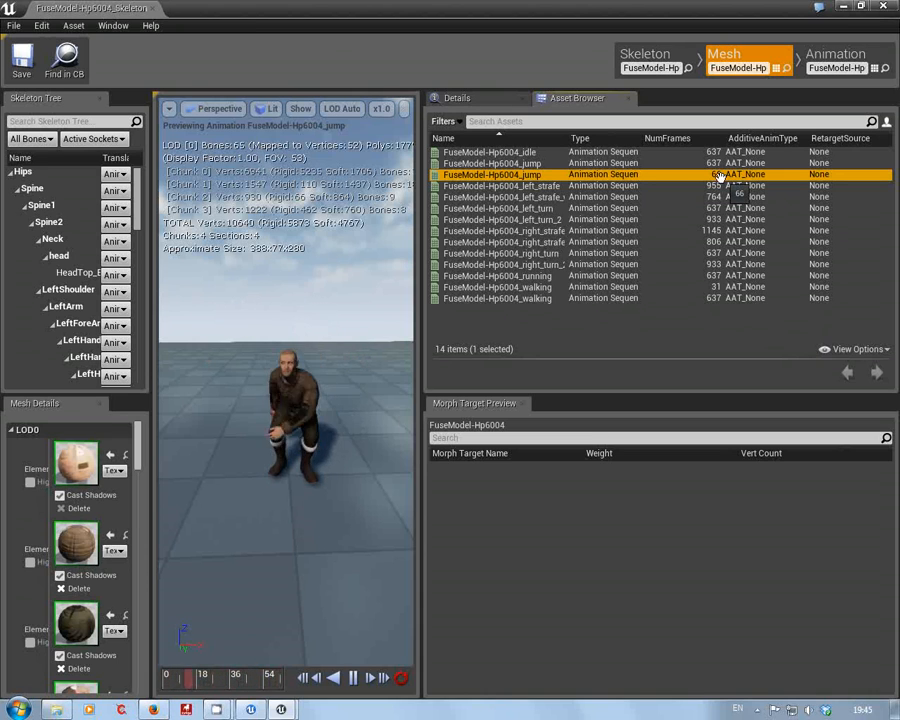
left_click(623, 286)
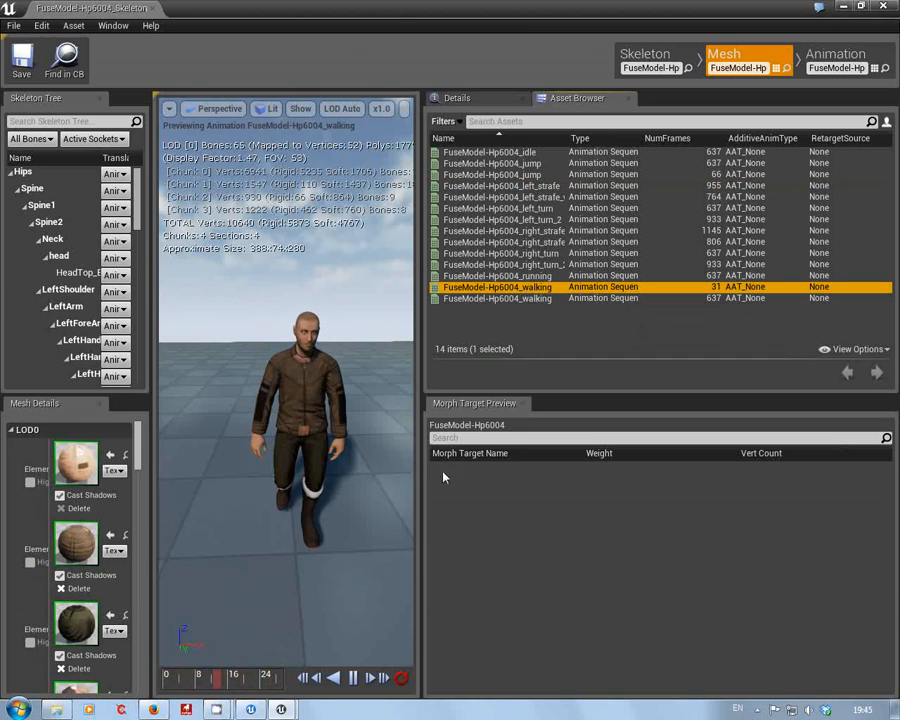
scroll(305, 490, "up", 3)
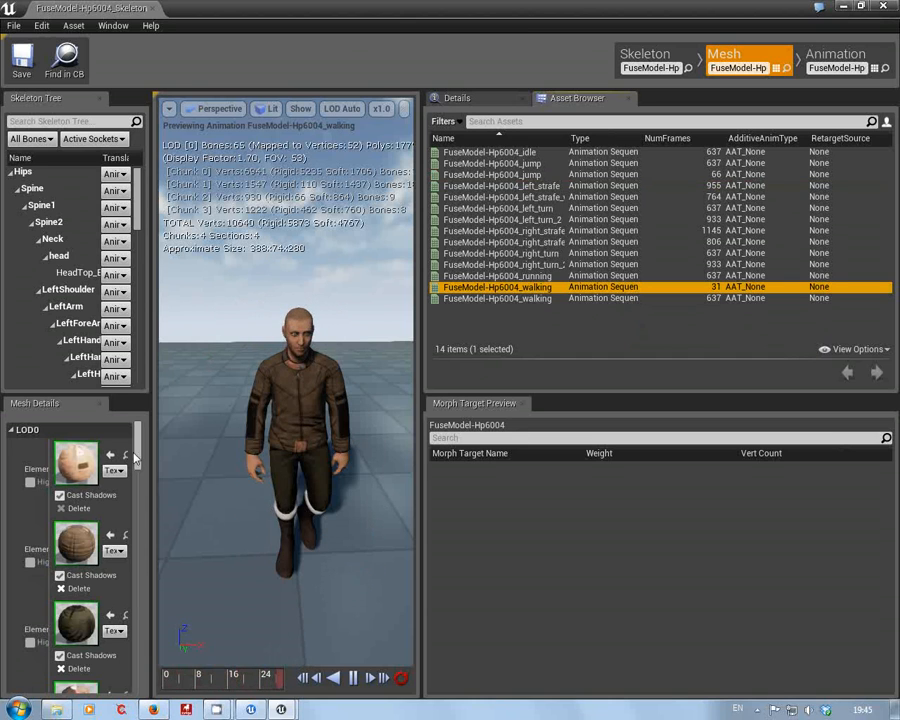
Dock the Mesh Details beside the Skeleton Tree and widen the preview viewport while keeping the asset list readable
left_click_drag(34, 403, 20, 453)
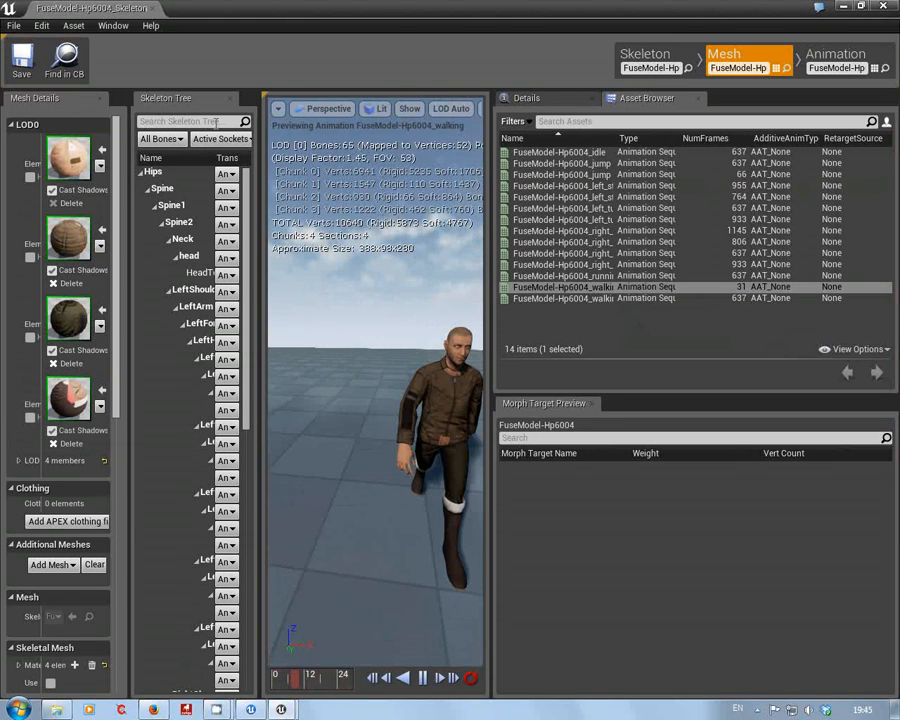
left_click_drag(491, 325, 839, 328)
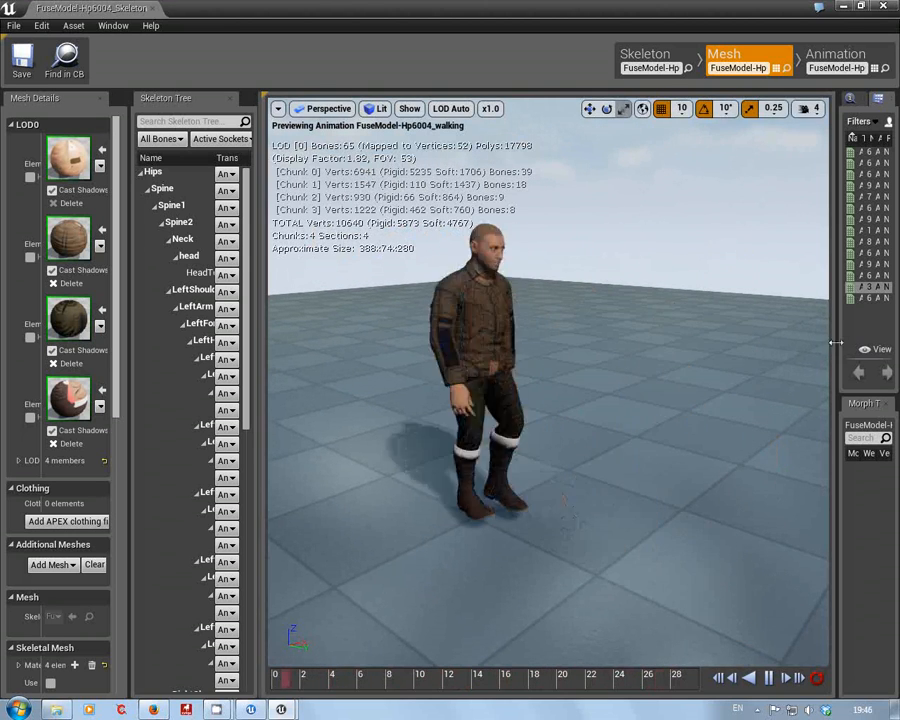
left_click_drag(835, 350, 663, 325)
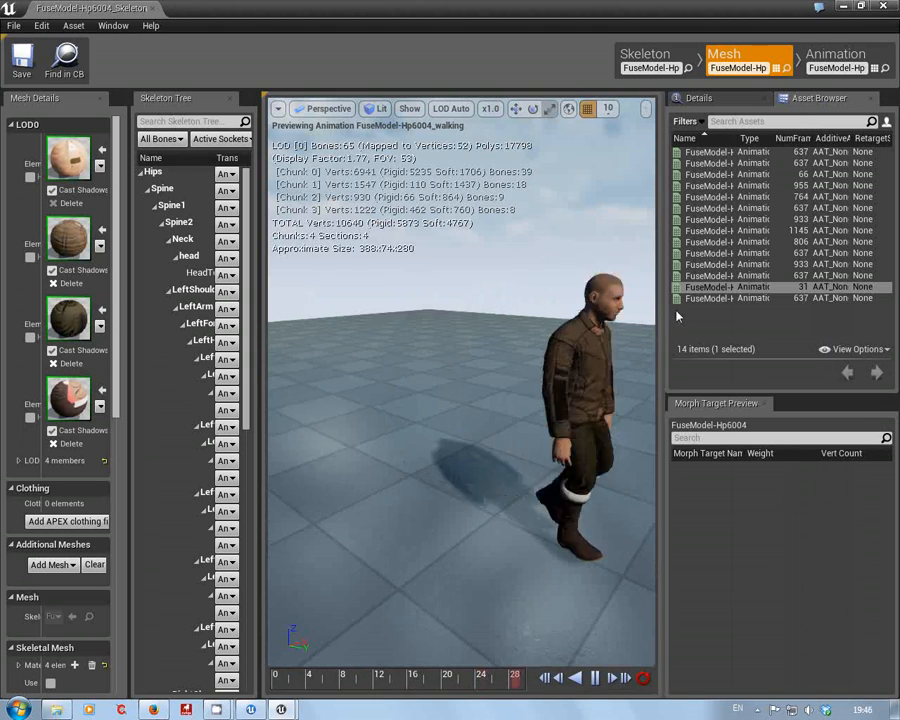
Play the FuseModel-Hp6004_running animation, rewind it to the first frame and replay it to examine the run cycle
left_click(731, 276)
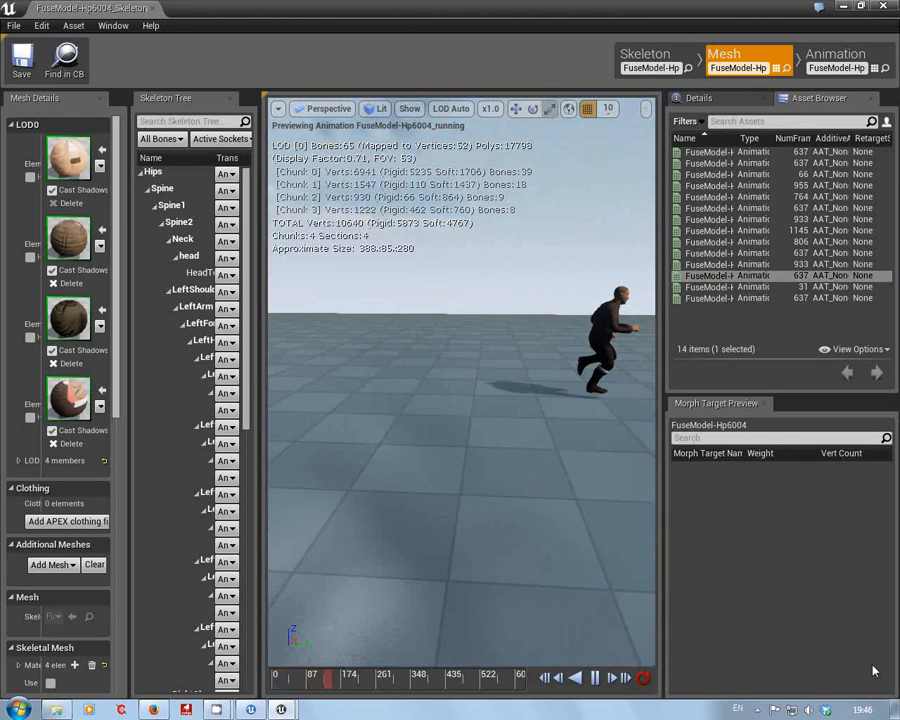
left_click(546, 679)
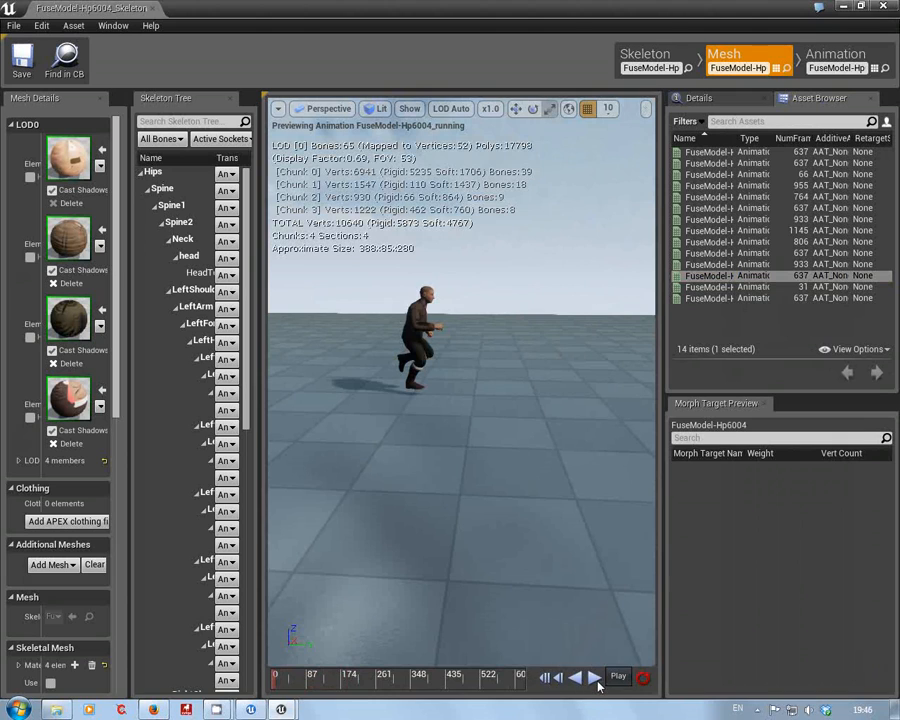
left_click(597, 681)
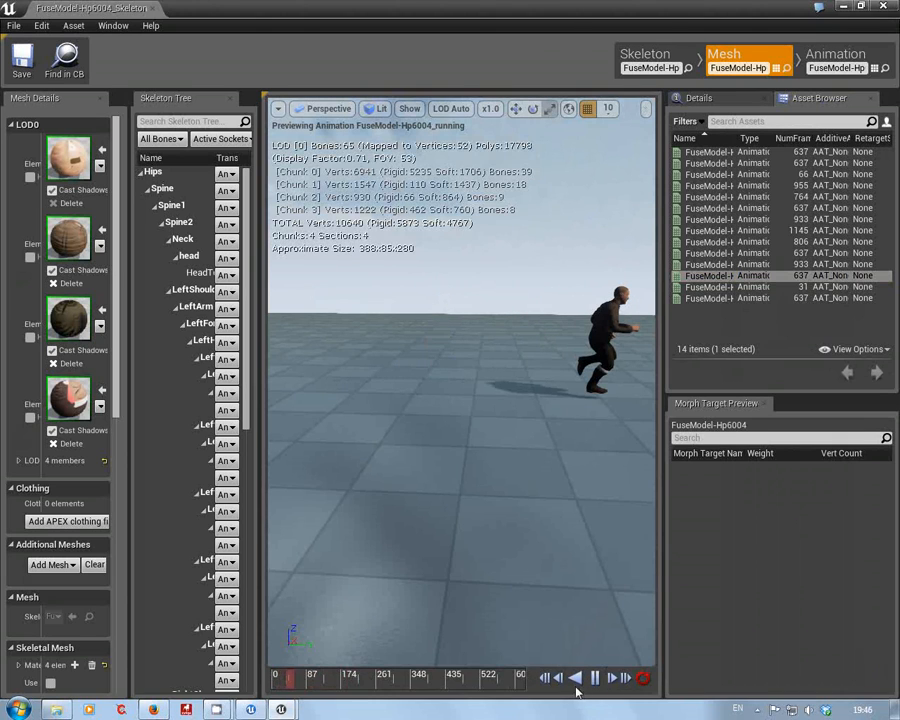
left_click(548, 679)
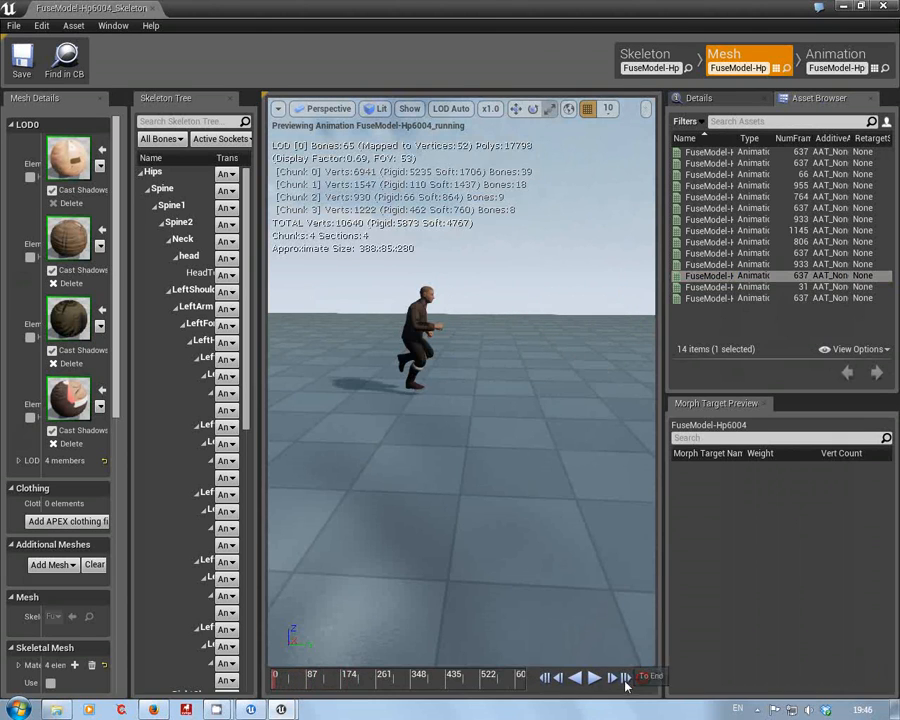
left_click(597, 679)
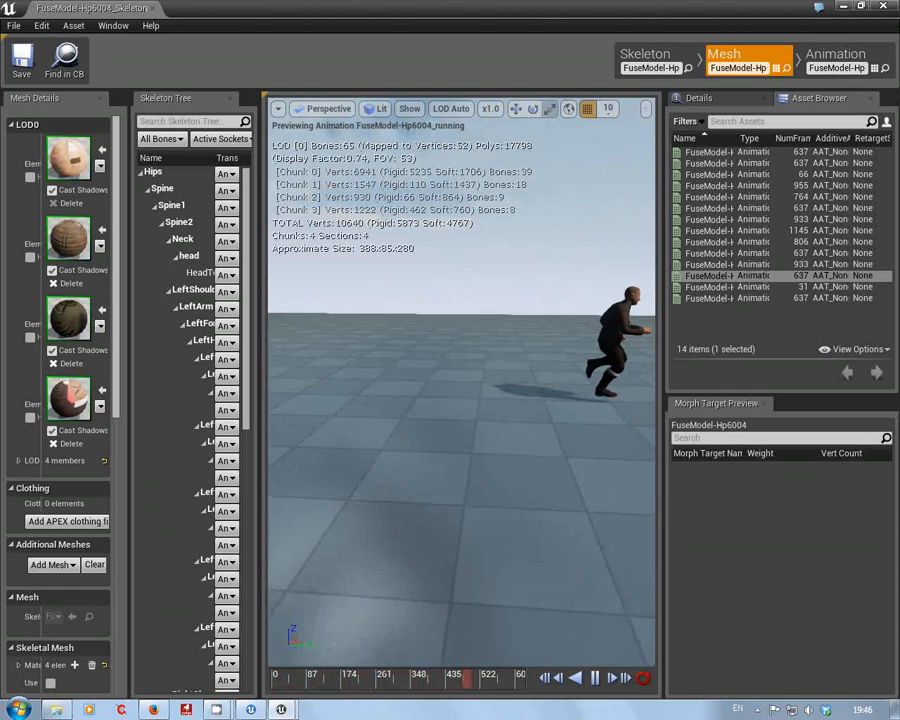
middle_click_drag(462, 400, 462, 338)
left_click_drag(438, 441, 415, 709)
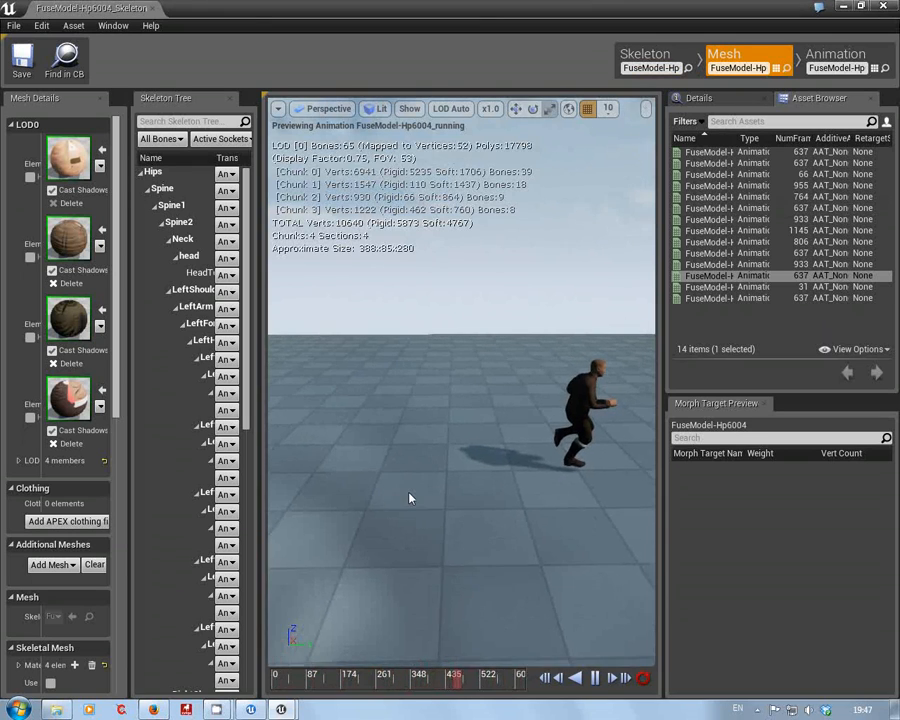
mouse_move(216, 711)
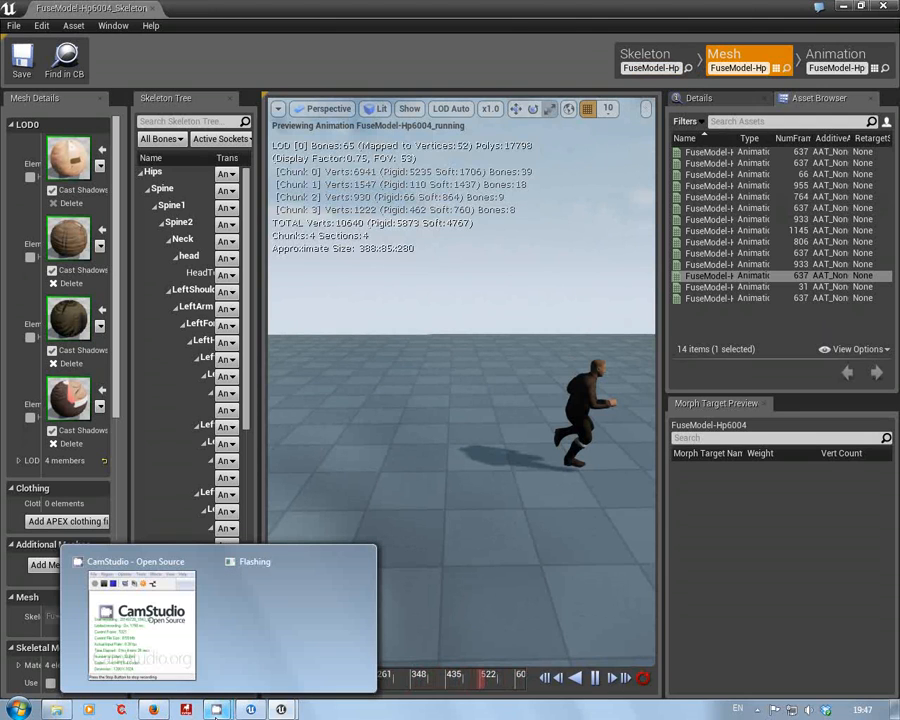